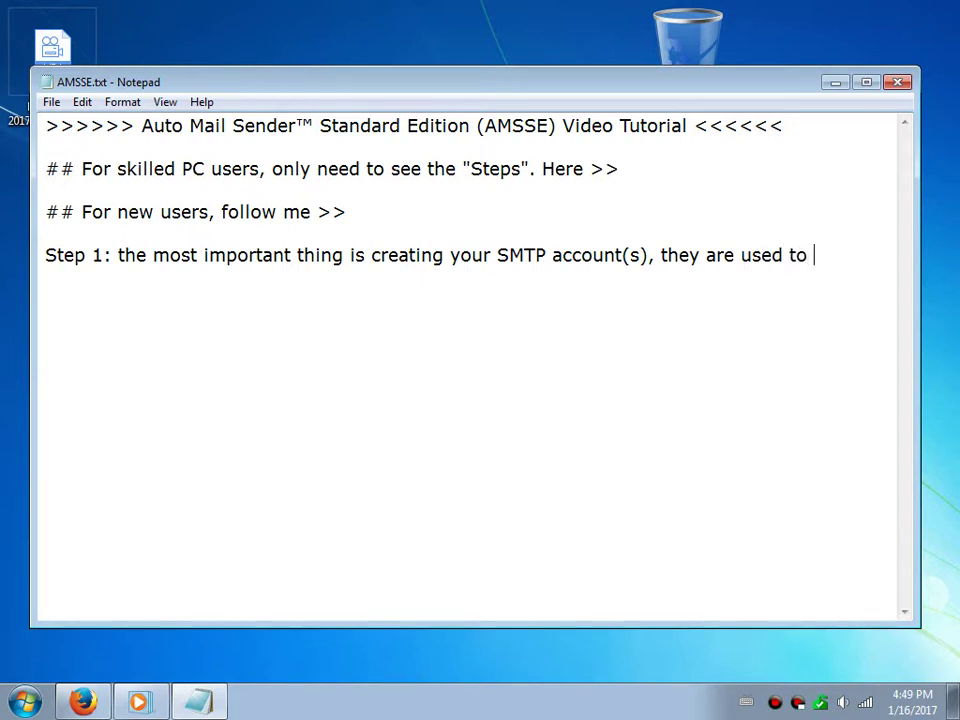
Finish the Step 1 note: SMTP accounts send out all the eMails and can be thought of as email accounts
type("send out")
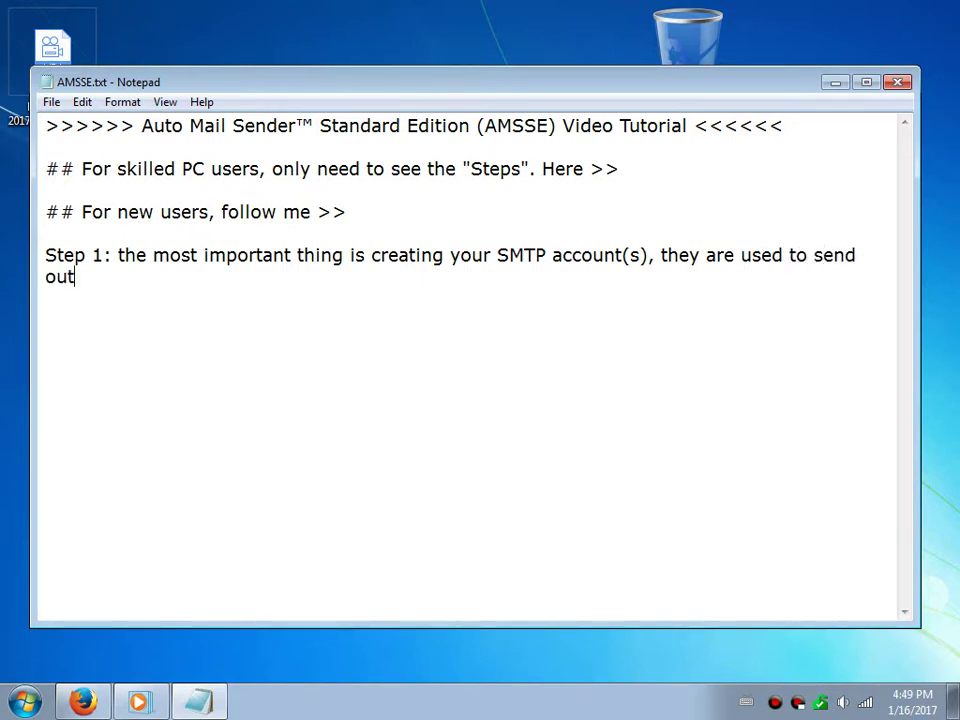
type(" all the eMails.")
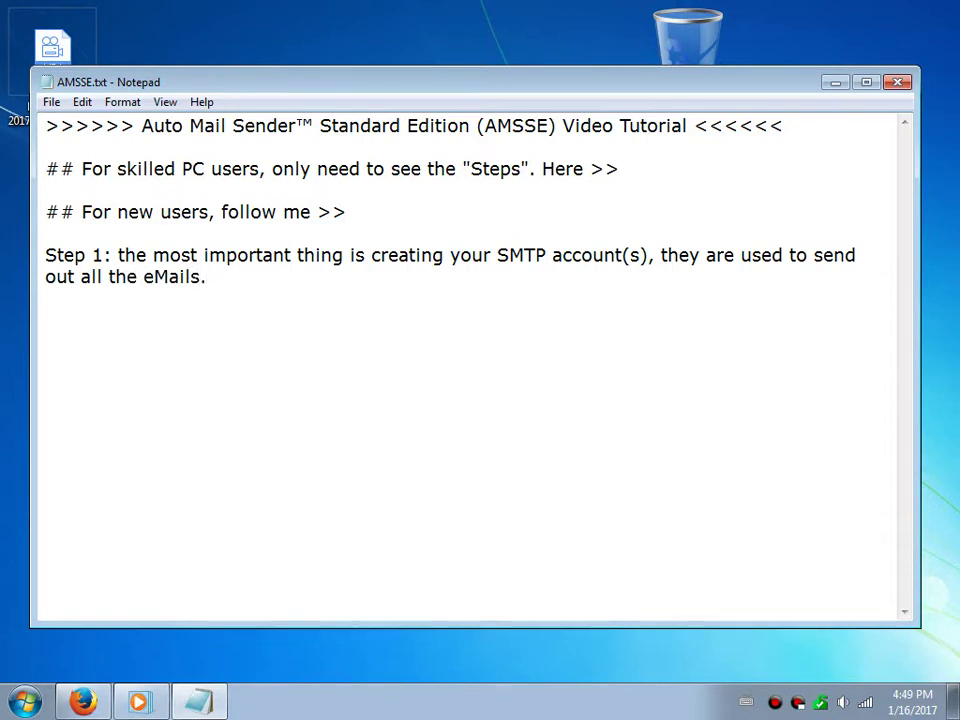
type("  If you can")
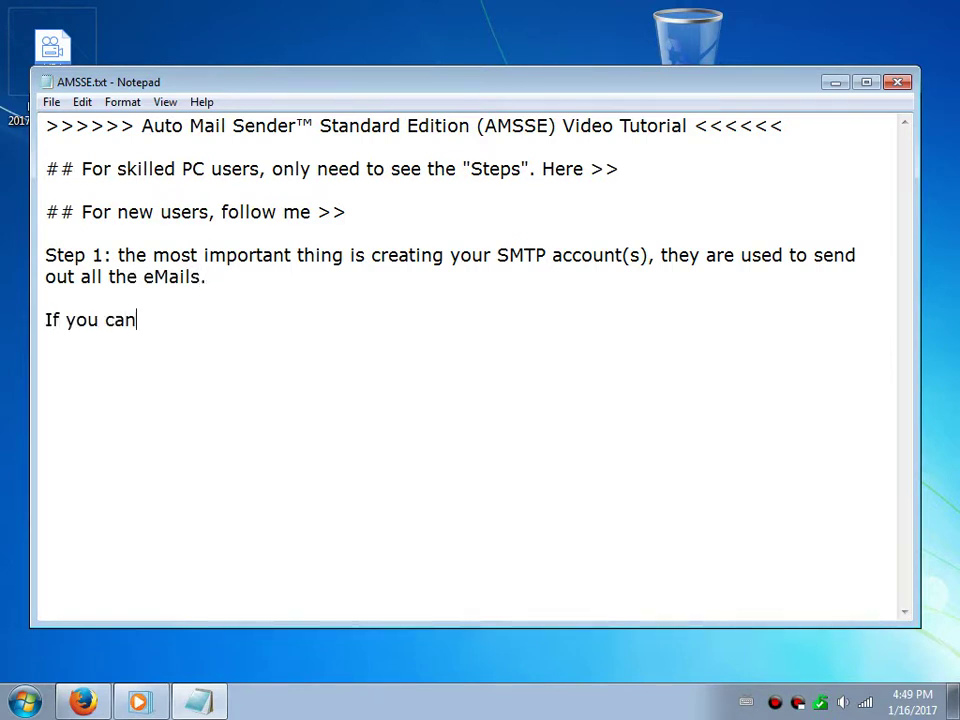
type("not unders")
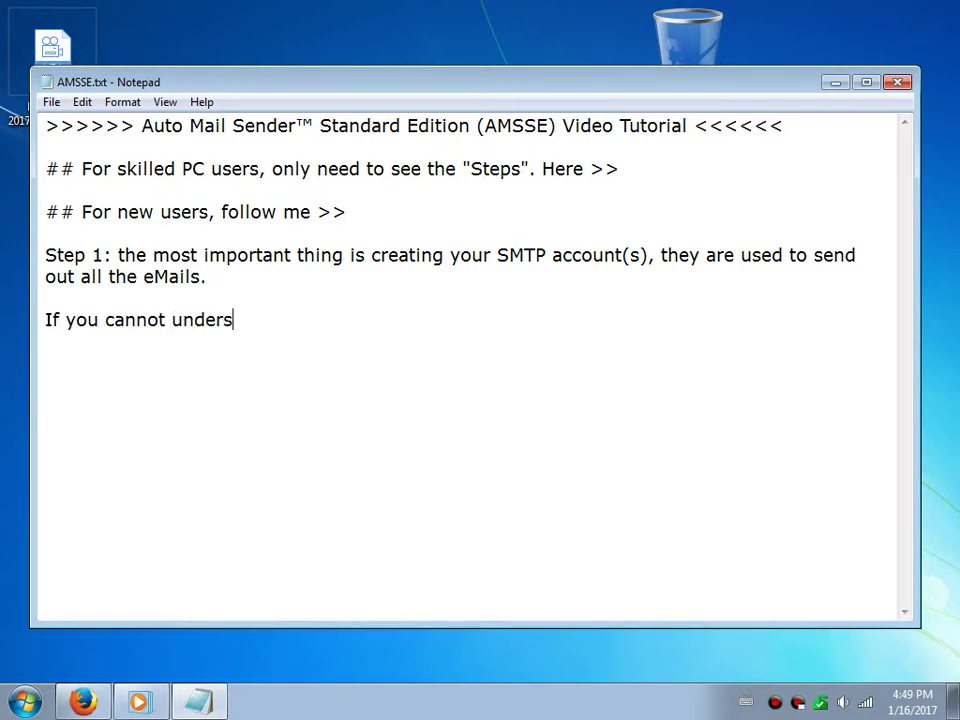
type("tand \"SMTP account")
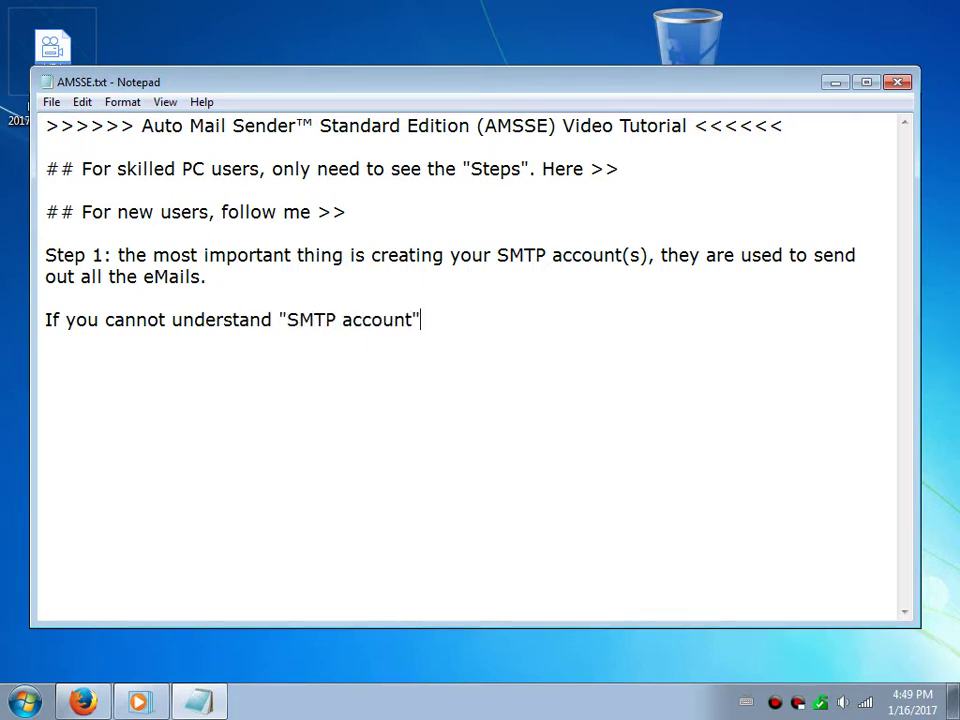
type("\", just think i")
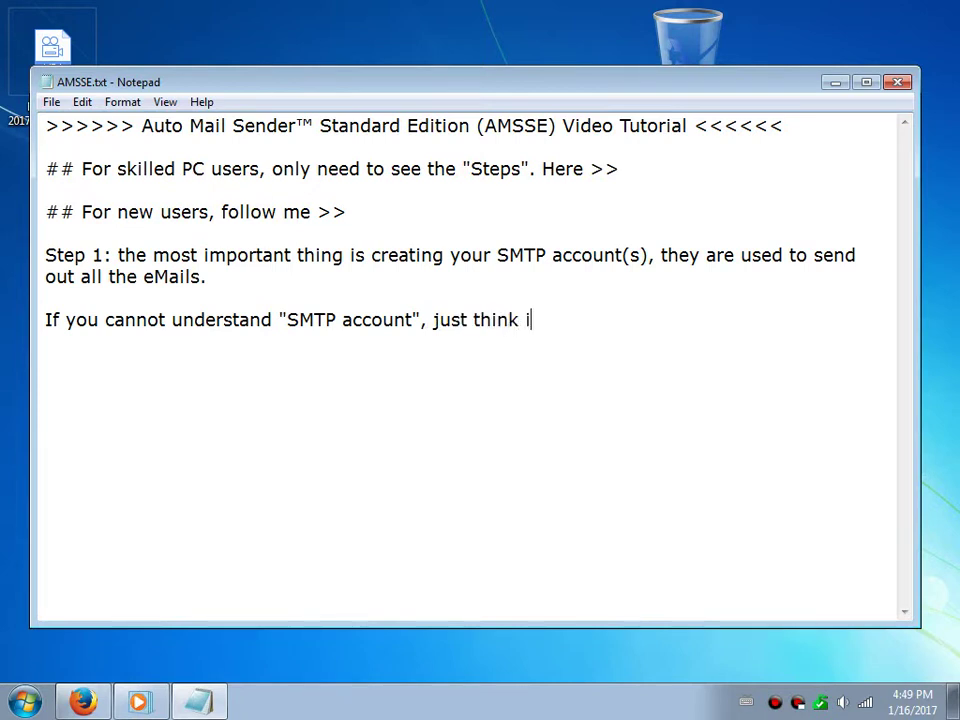
type("t as email account.  ")
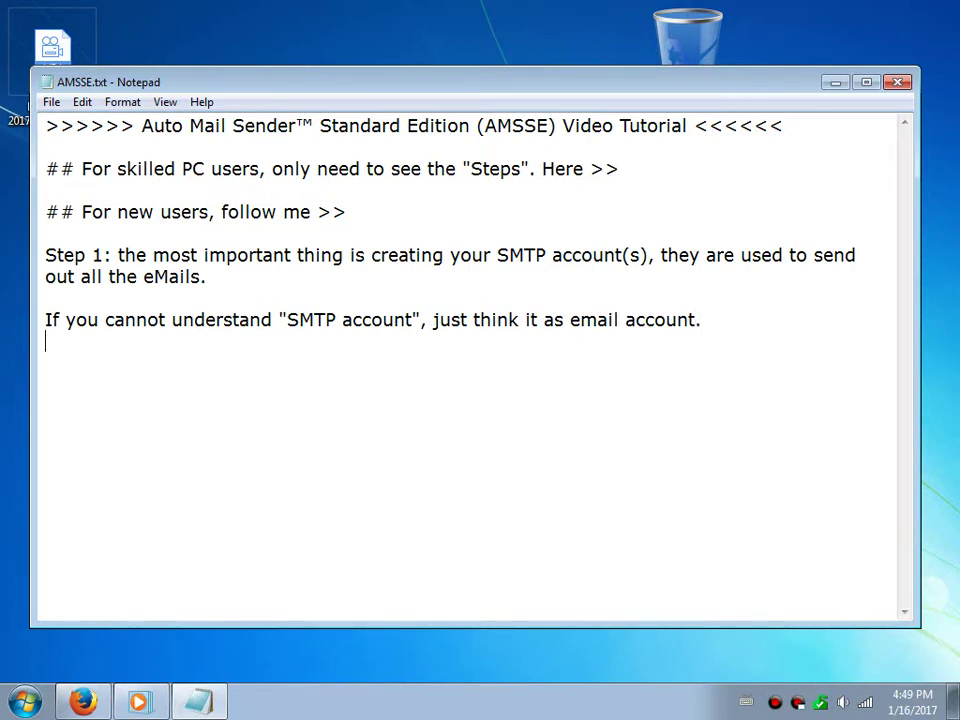
type("As y")
Launch Auto Mail Sender from its desktop icon, then bring the tutorial notes back
left_click(826, 86)
double_click(475, 235)
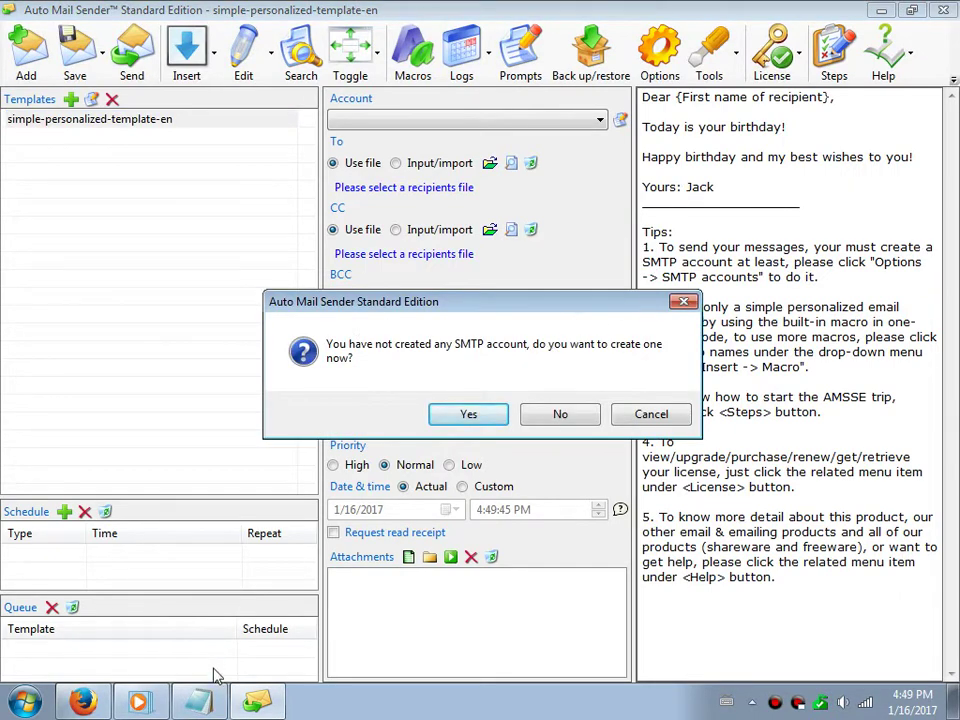
left_click(200, 700)
Add 'As you see, AMSSE will guide you to create one. And you can manage them by >>', correcting 'see'
type("As you ")
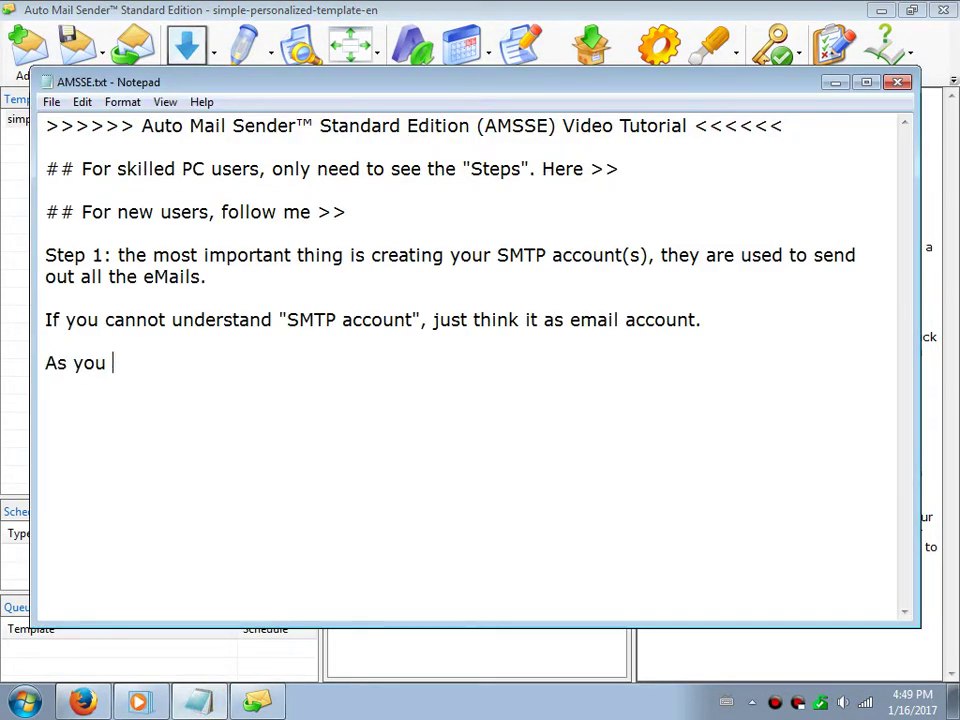
type("se, AMS")
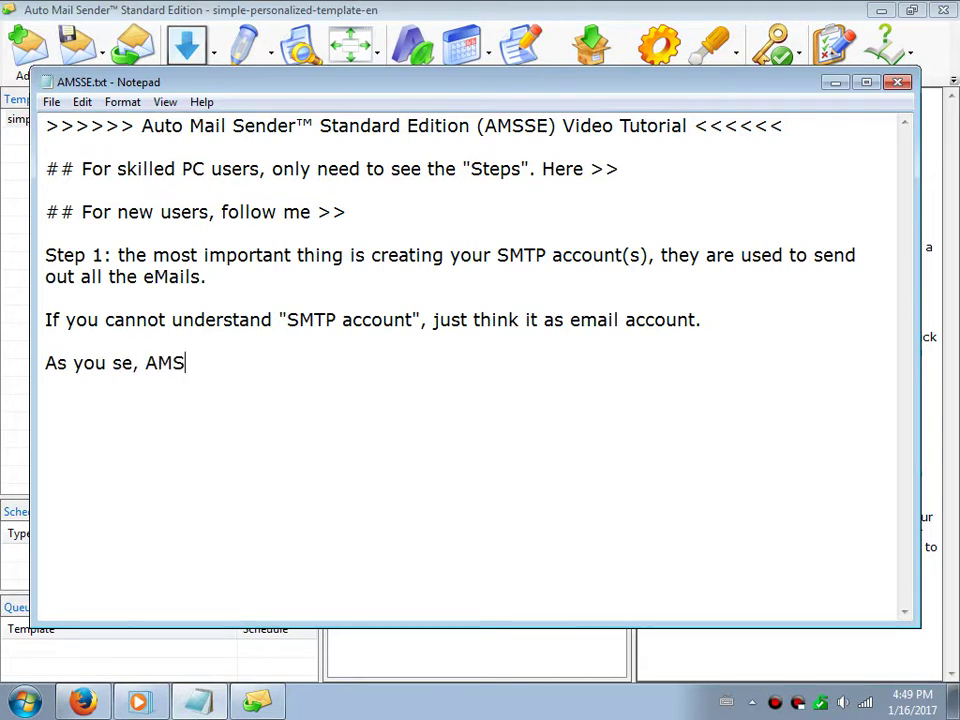
key("Left")
type("e")
key("End")
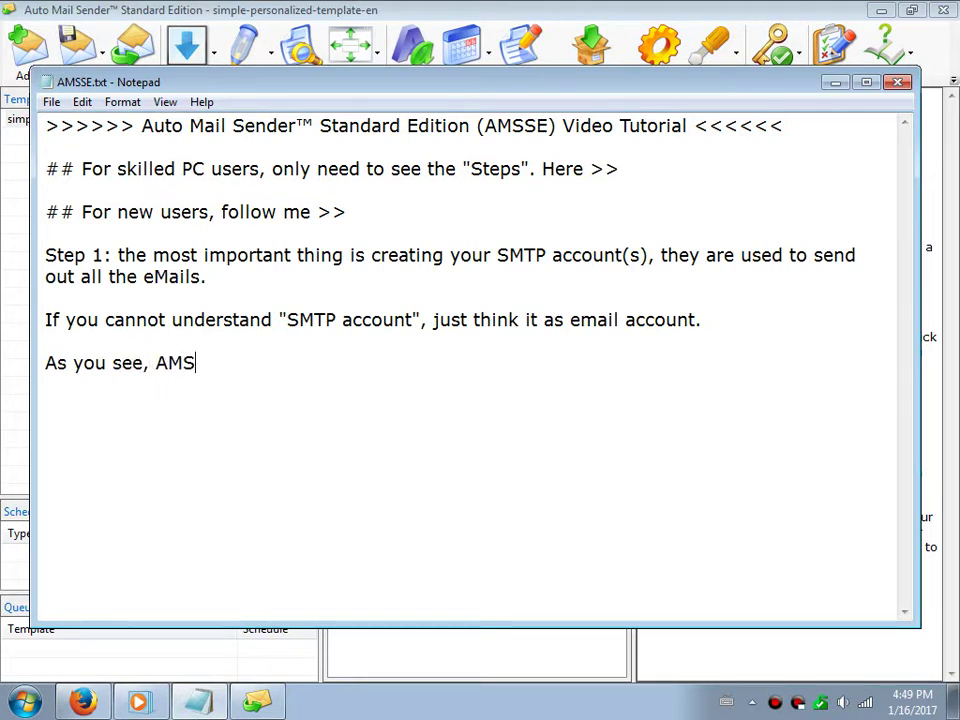
type("SE will guide")
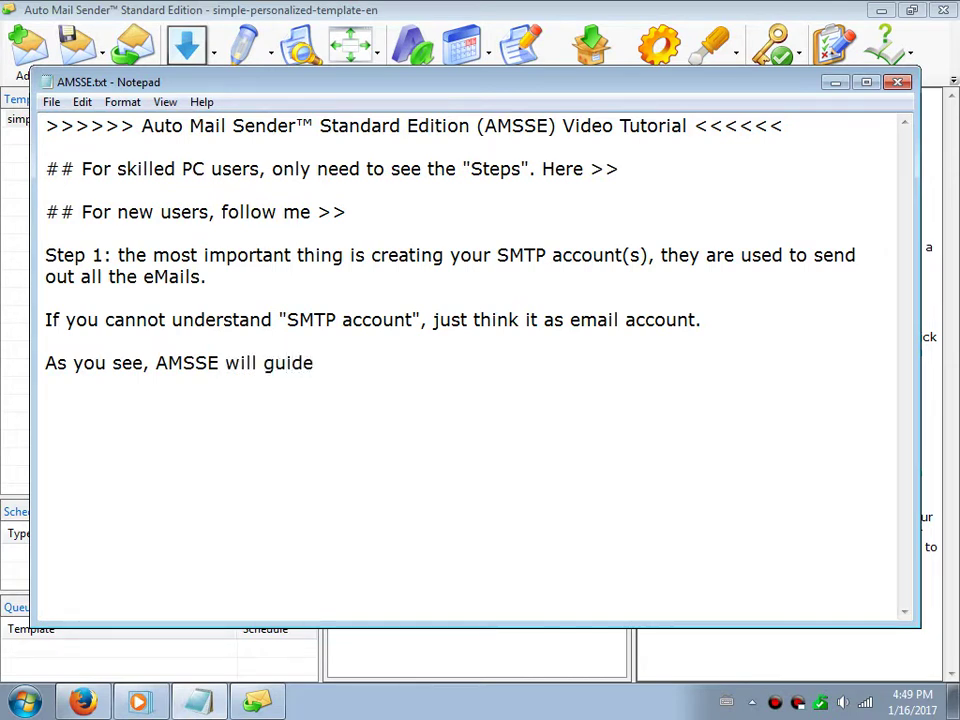
type(" you to create one. ")
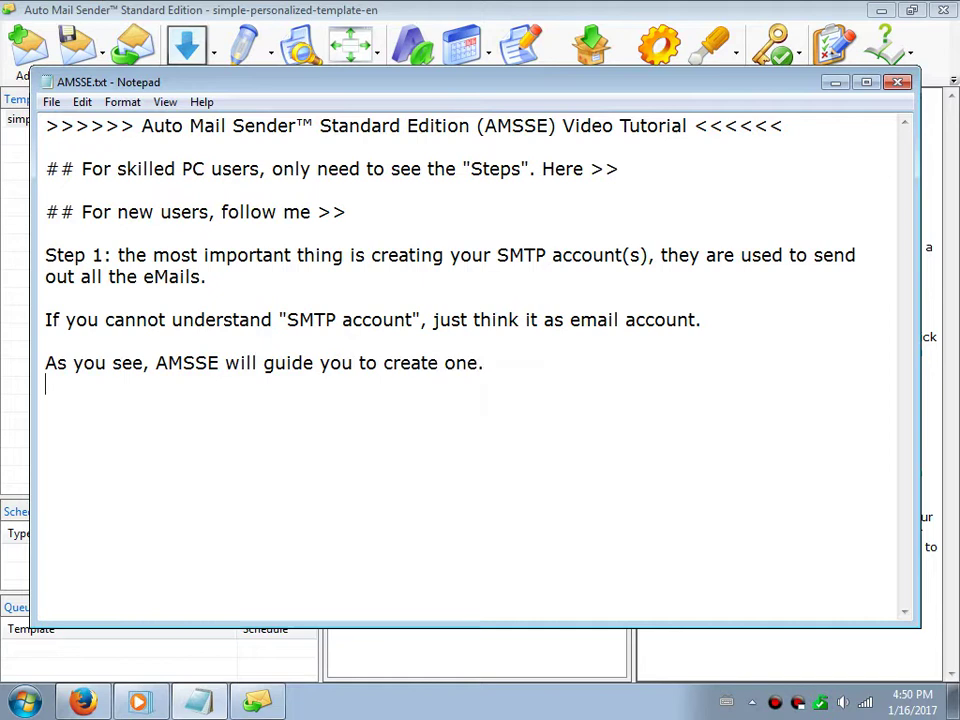
type("And you can")
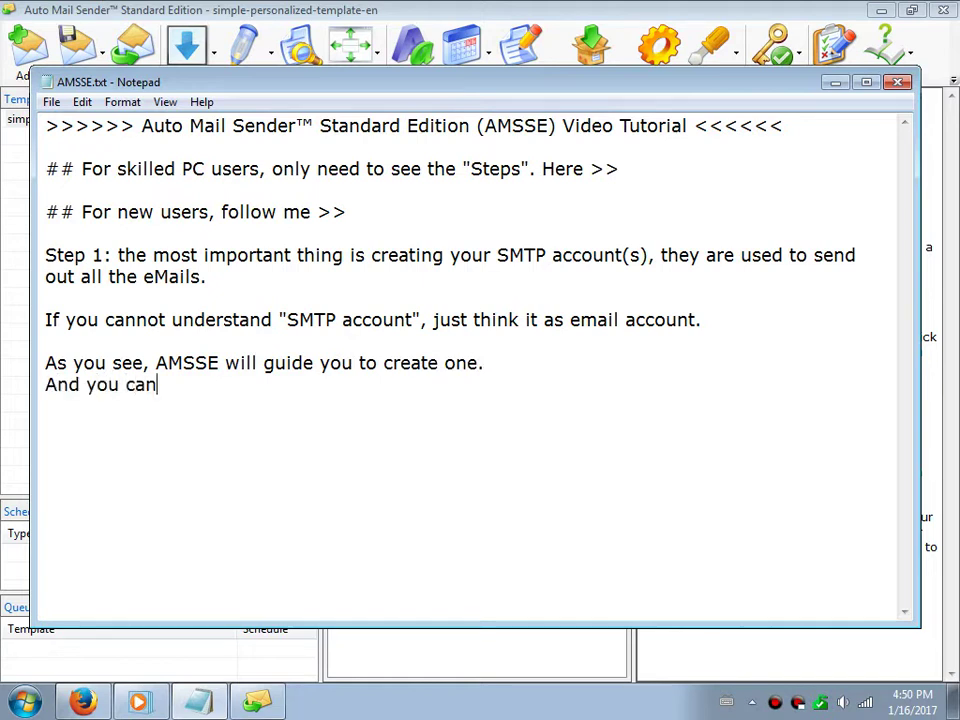
type(" manage t")
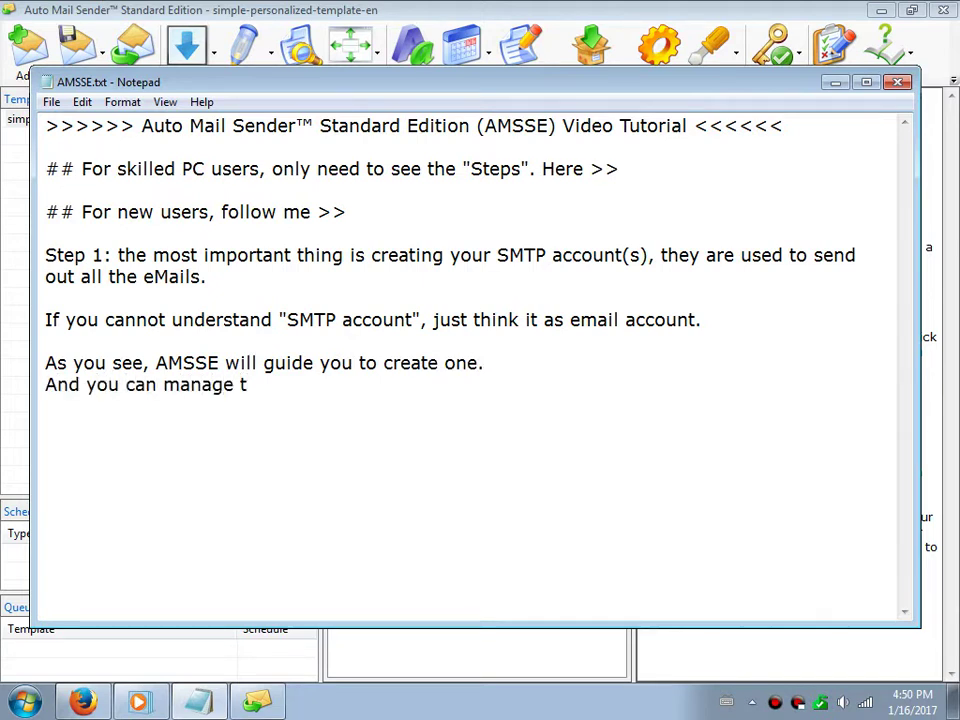
type("hem by >>")
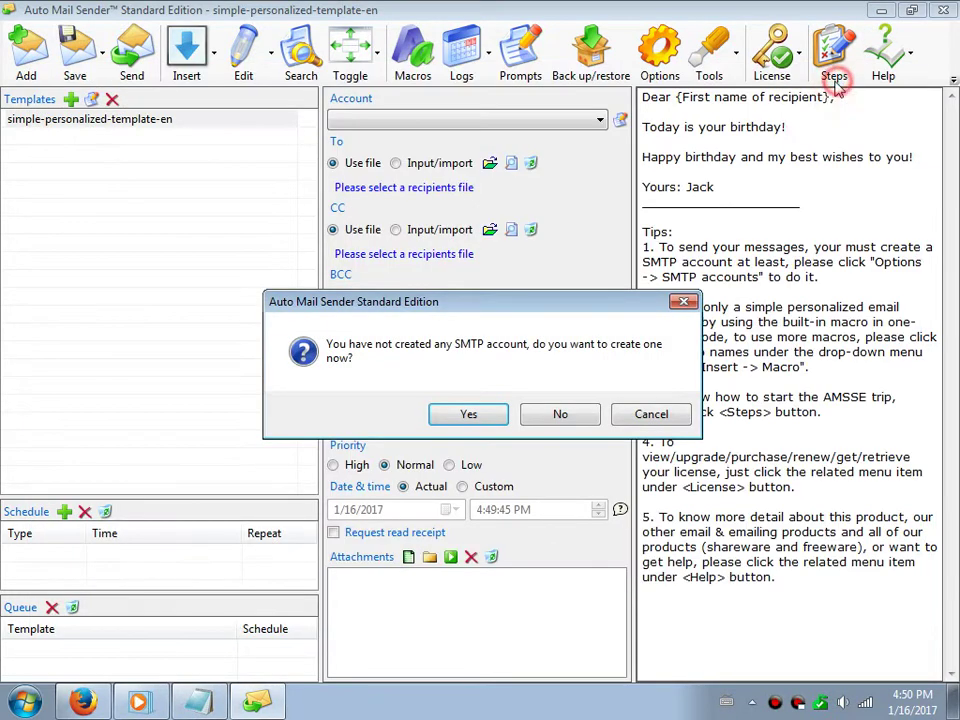
Cancel the create-SMTP-account prompt and open Options on the SMTP accounts list
left_click(835, 81)
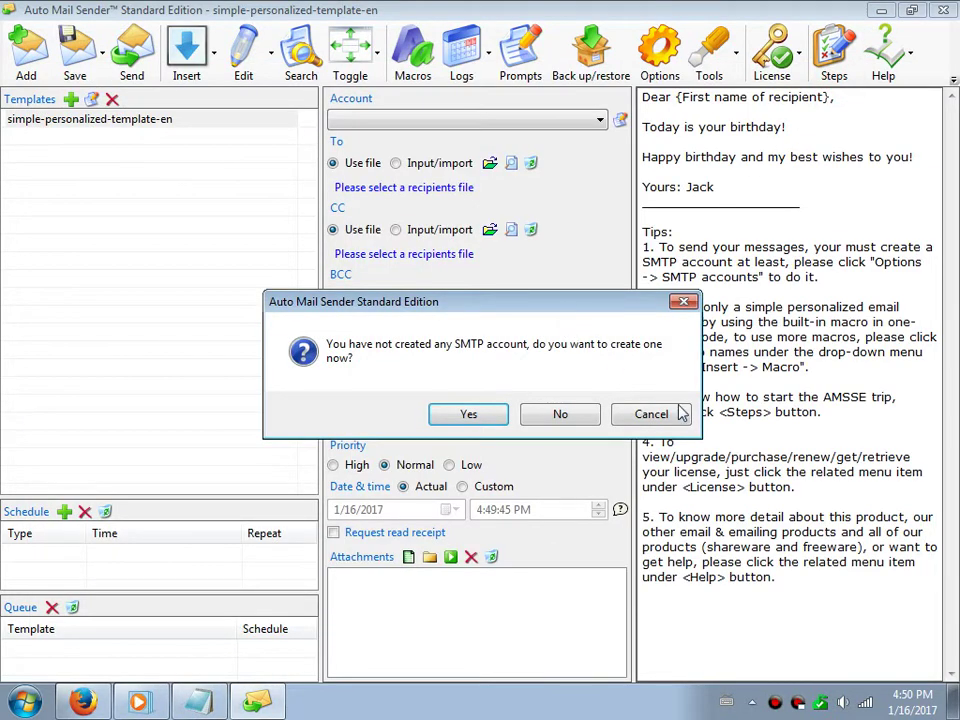
left_click(678, 413)
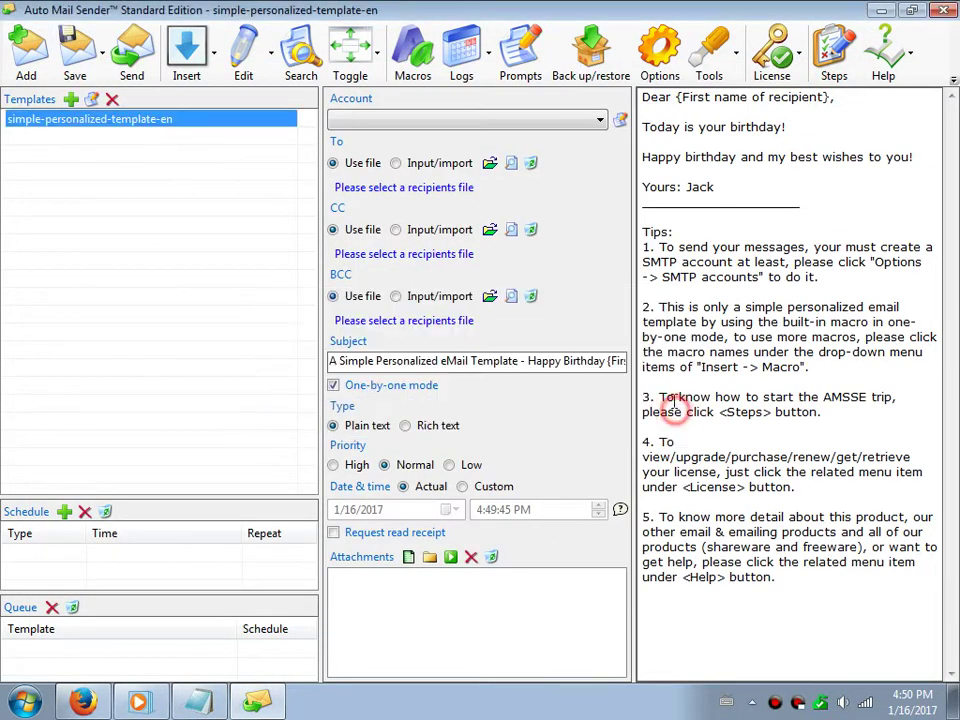
left_click(663, 80)
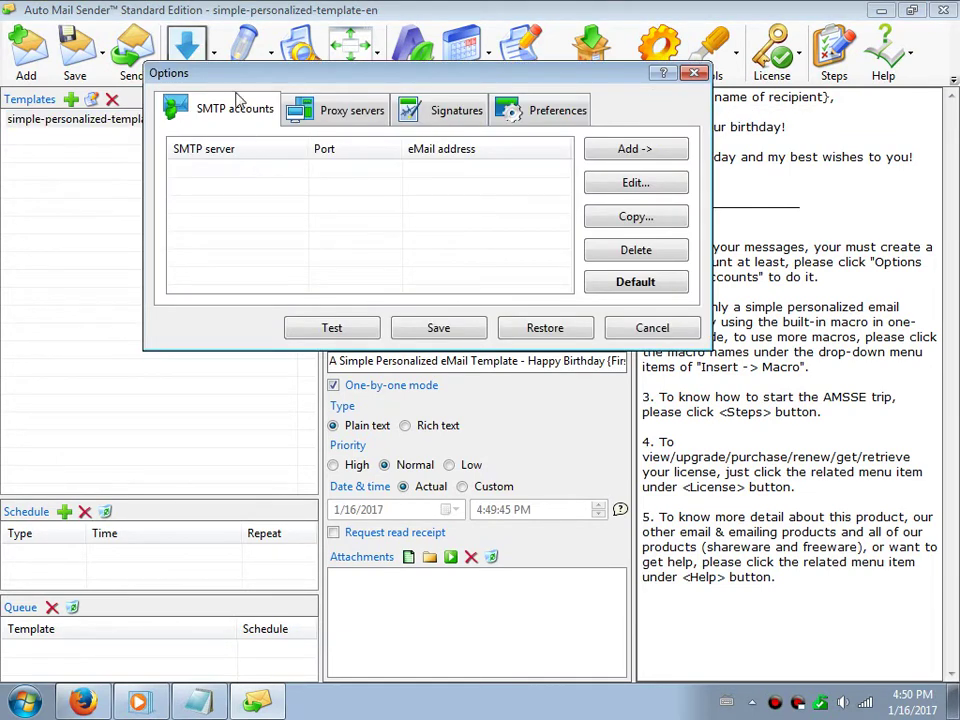
Note 'Gmail' in the tutorial file, then return to view the account types available to add
left_click(142, 520)
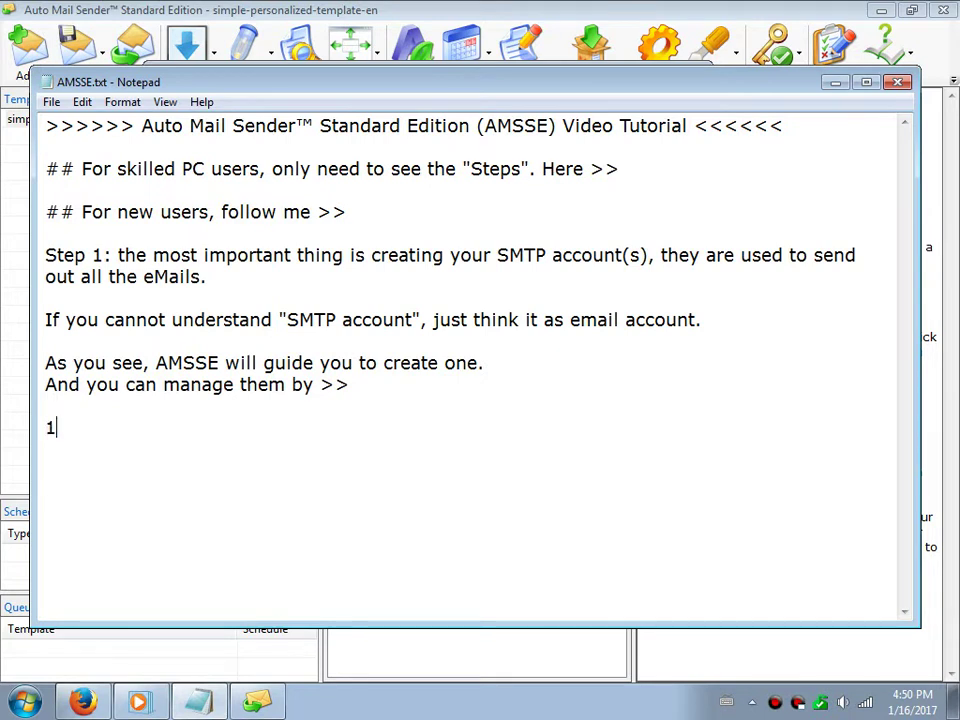
type("Gmail.")
left_click(257, 700)
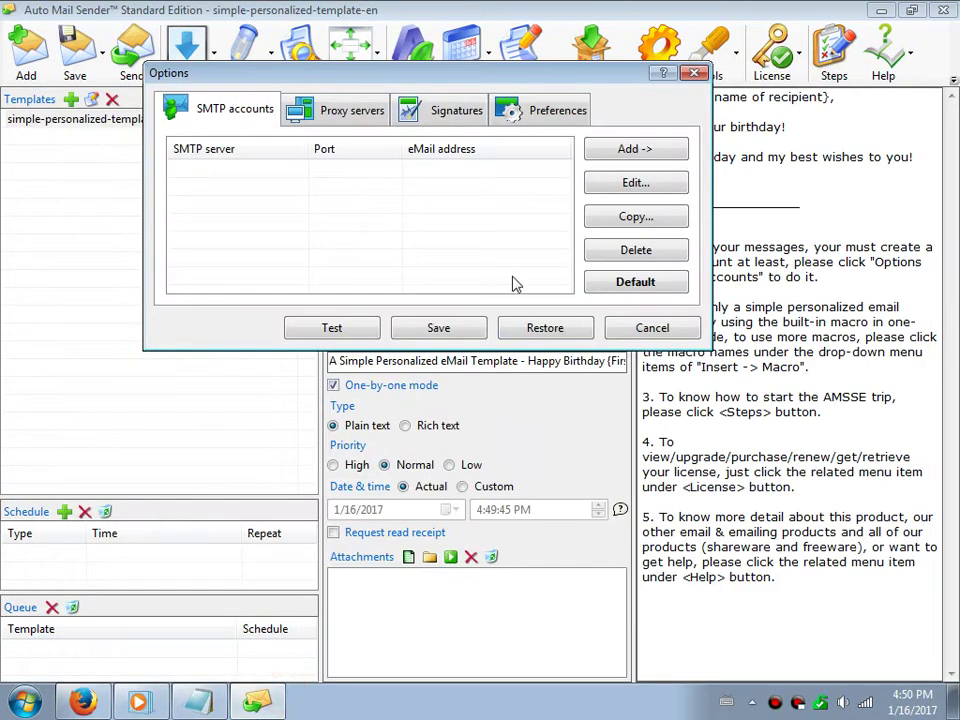
left_click(612, 154)
Add a Gmail account with the Gmail username, password and sender display name, then test it
left_click(620, 191)
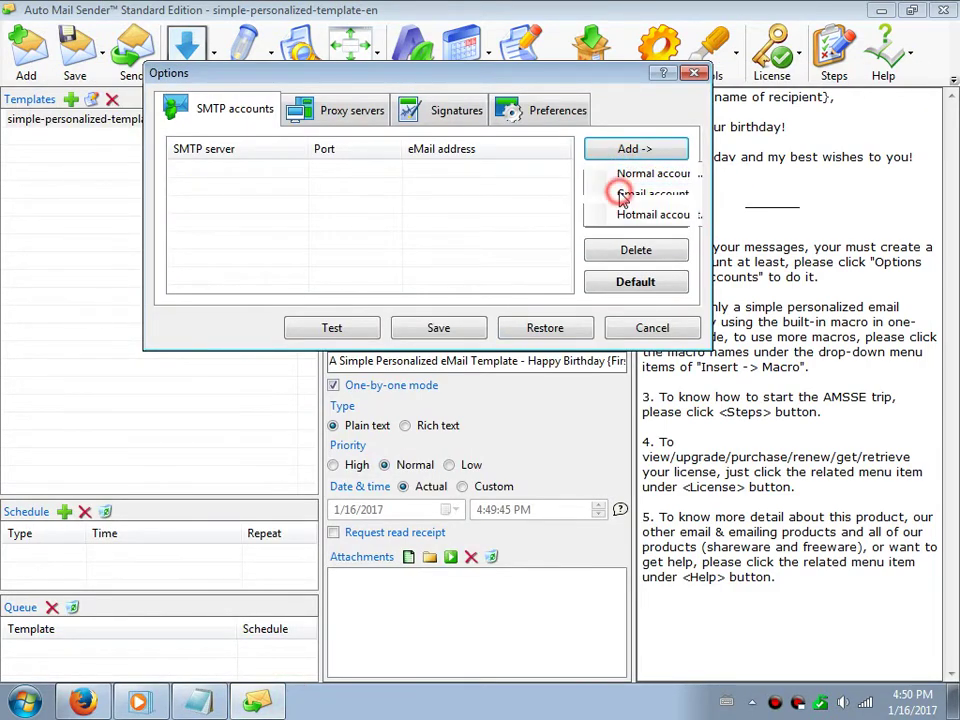
left_click_drag(318, 122, 184, 112)
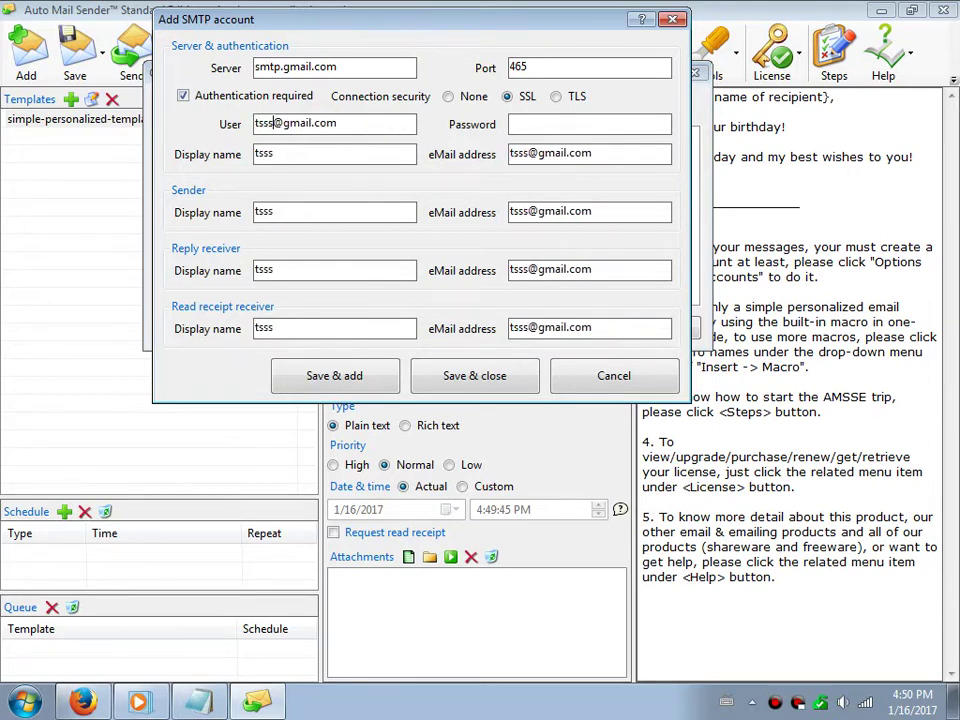
key("Tab")
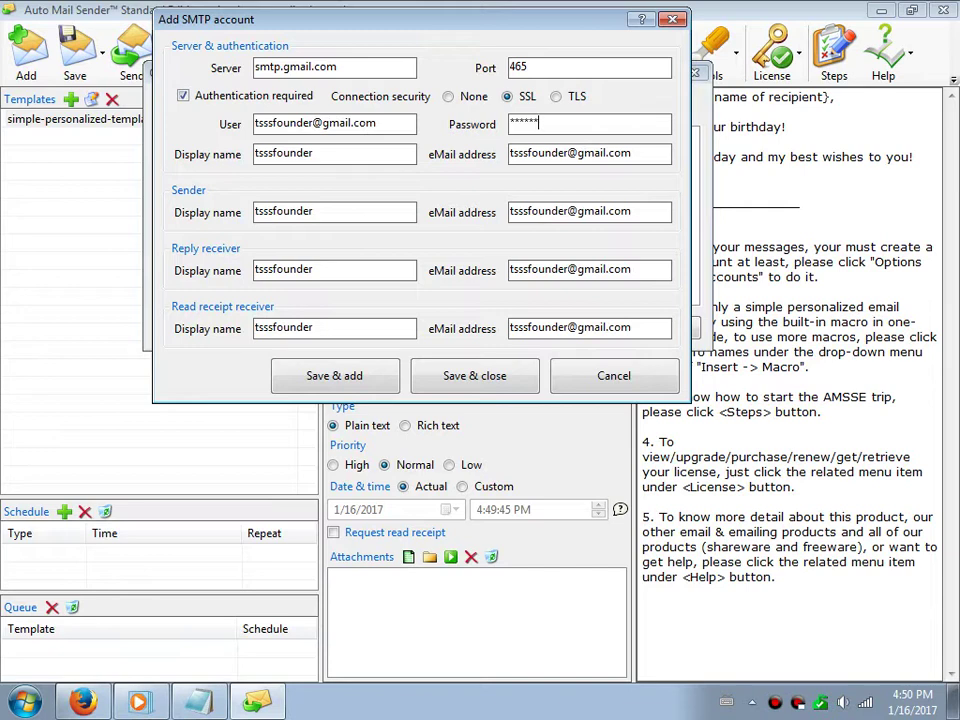
left_click_drag(332, 156, 255, 148)
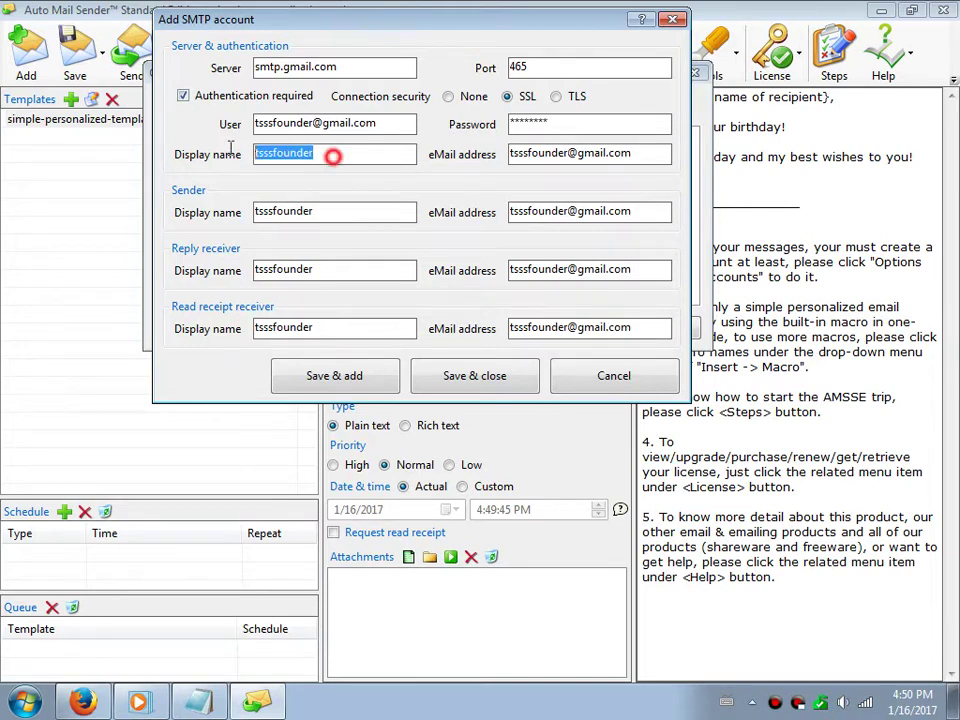
type("Nosa Lee")
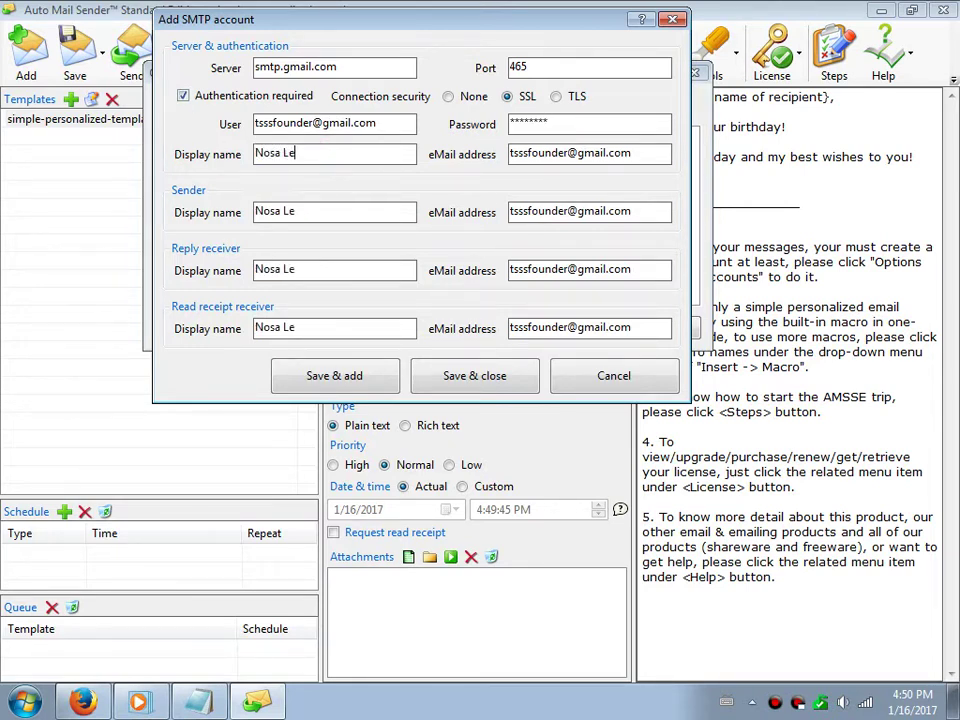
left_click(522, 372)
left_click(316, 172)
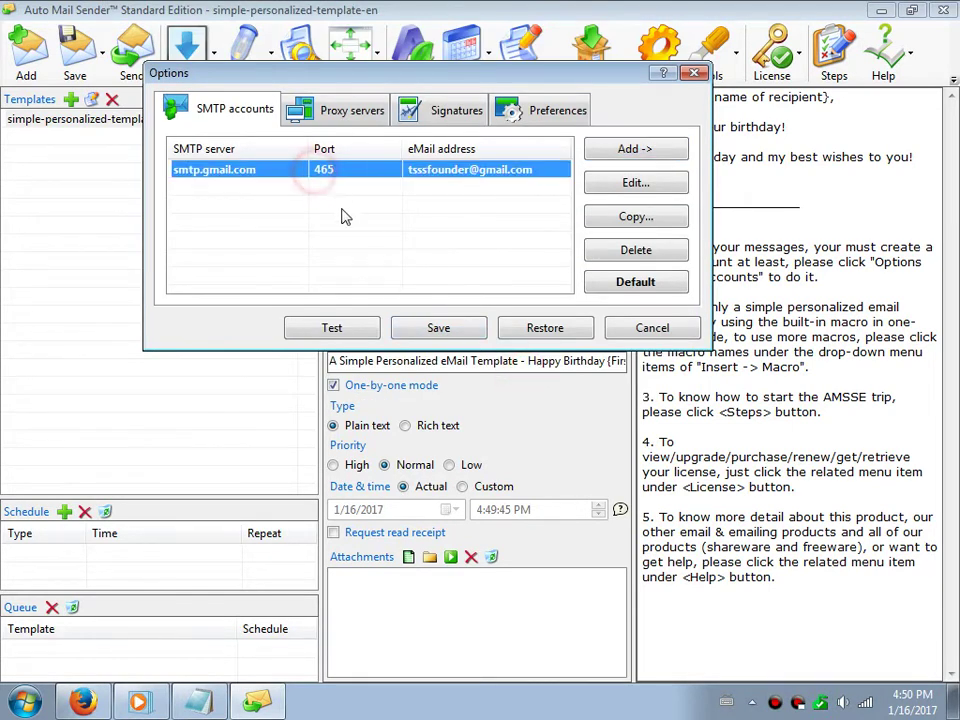
left_click(335, 328)
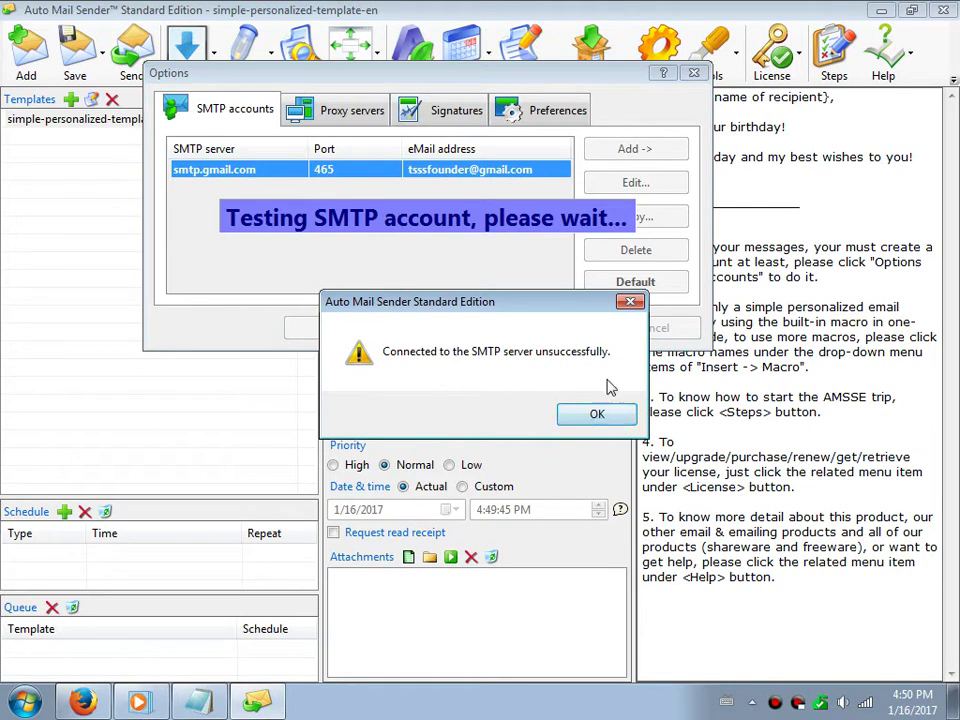
Return to the tutorial notes after the failed smtp.gmail.com connection test
left_click(220, 700)
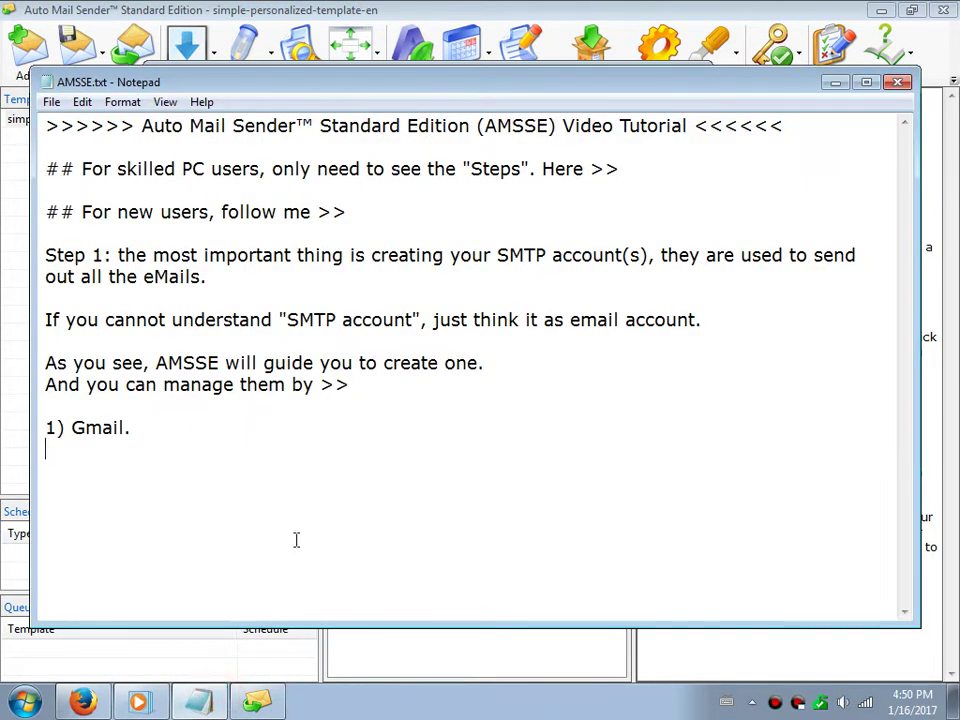
Note that login with the normal password fails due to Google account security settings
type("As you see, can")
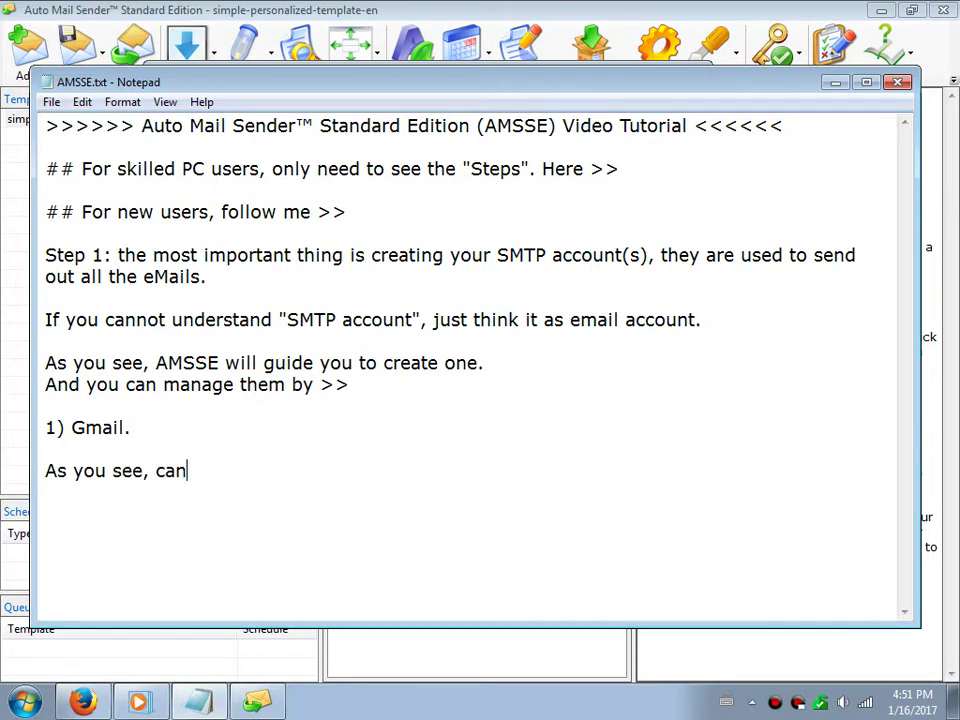
type("not login ")
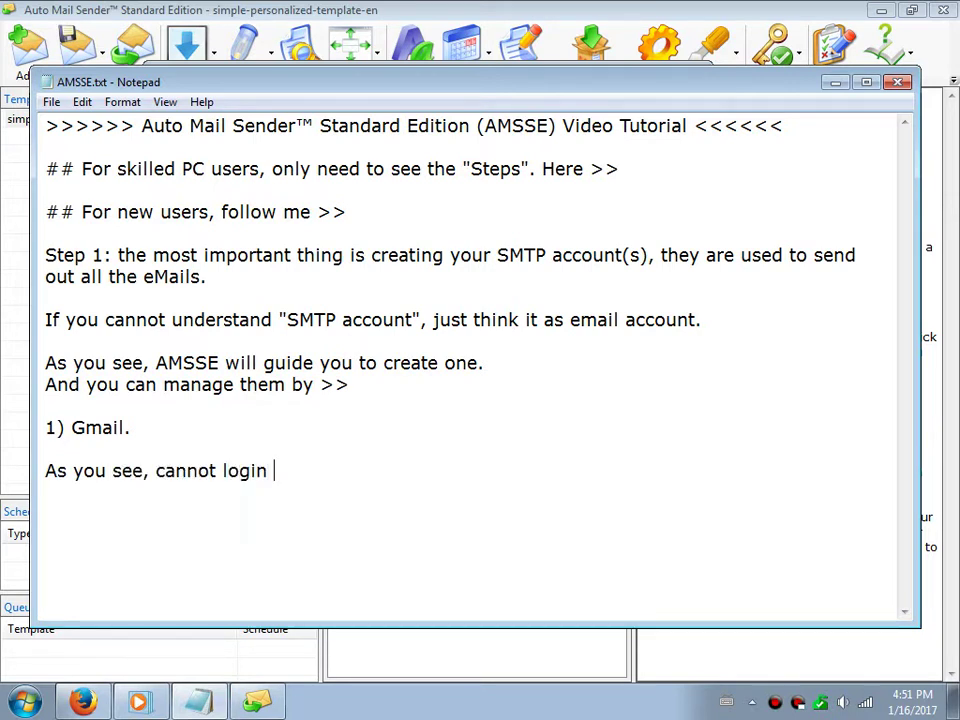
type("by the no")
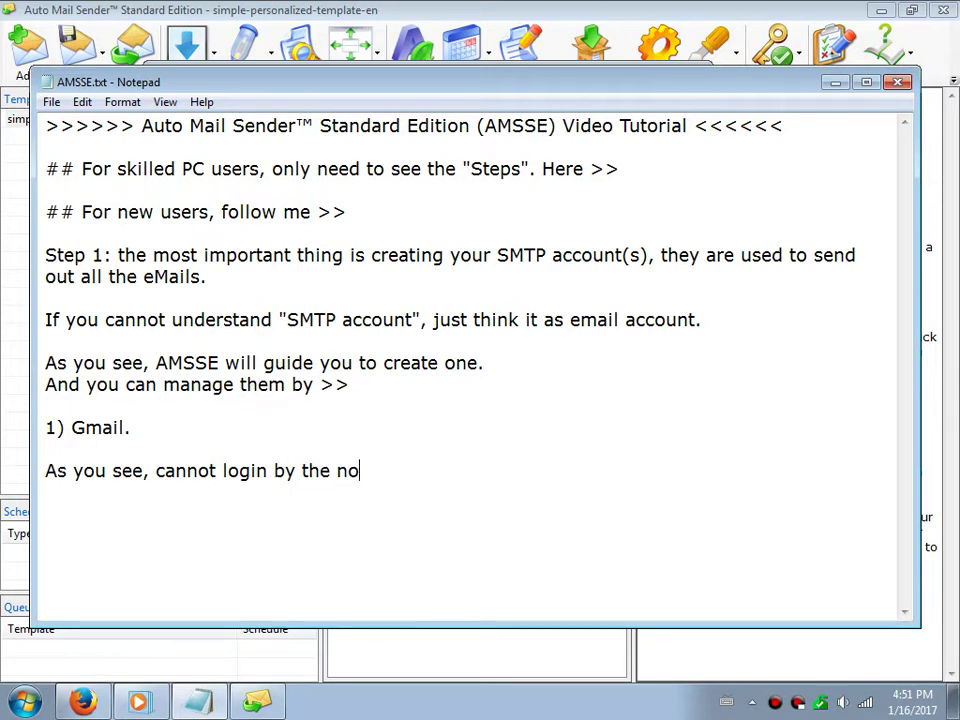
type("rmal passwor")
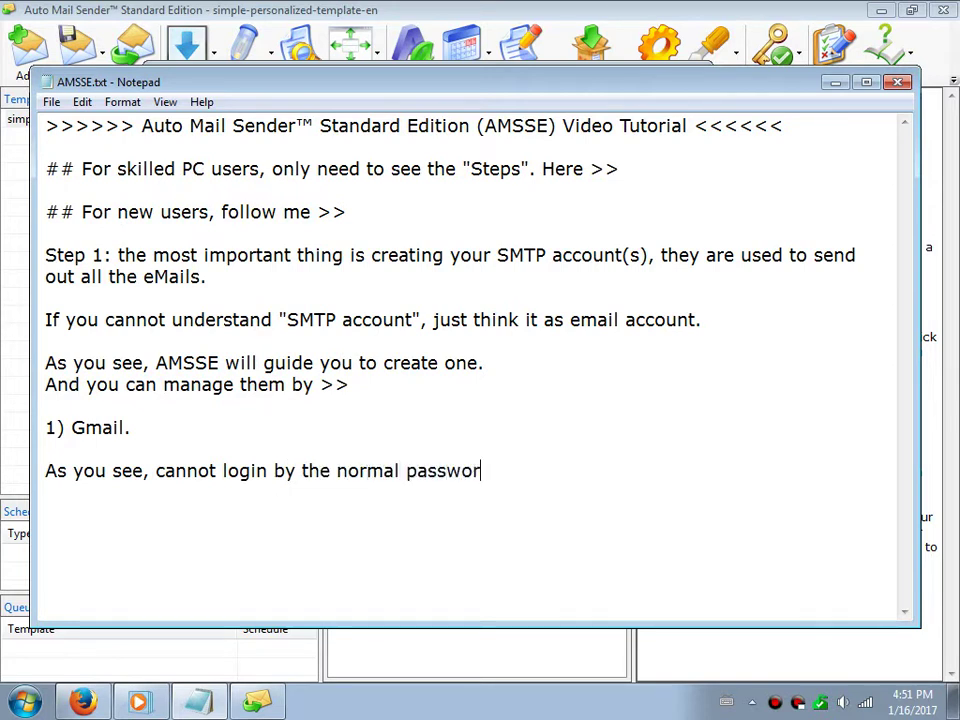
type("d as you remember. ")
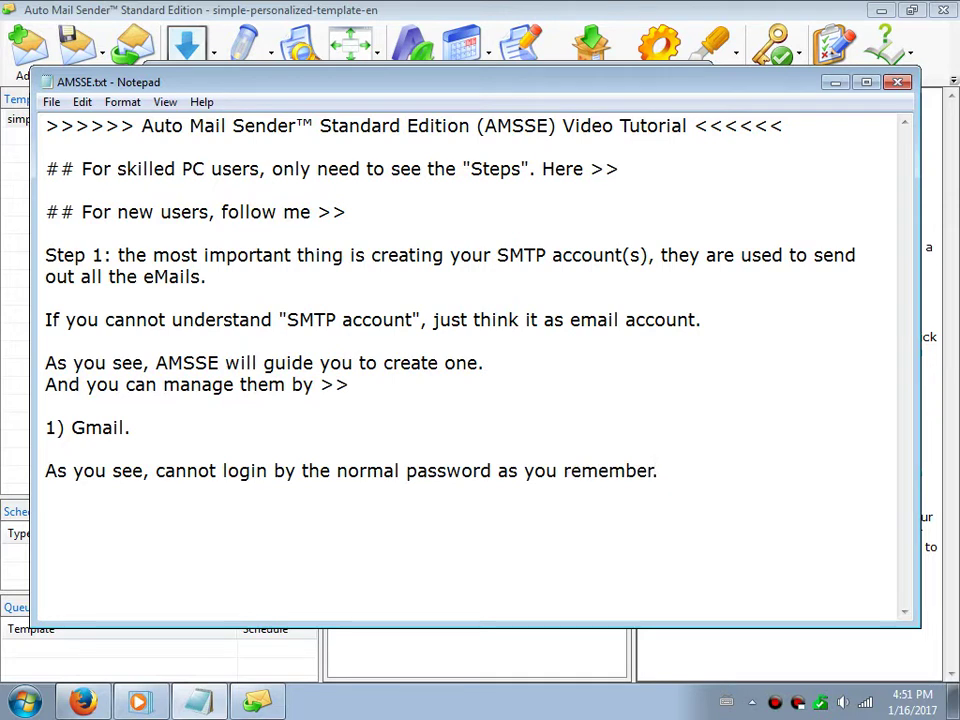
type("This is caus")
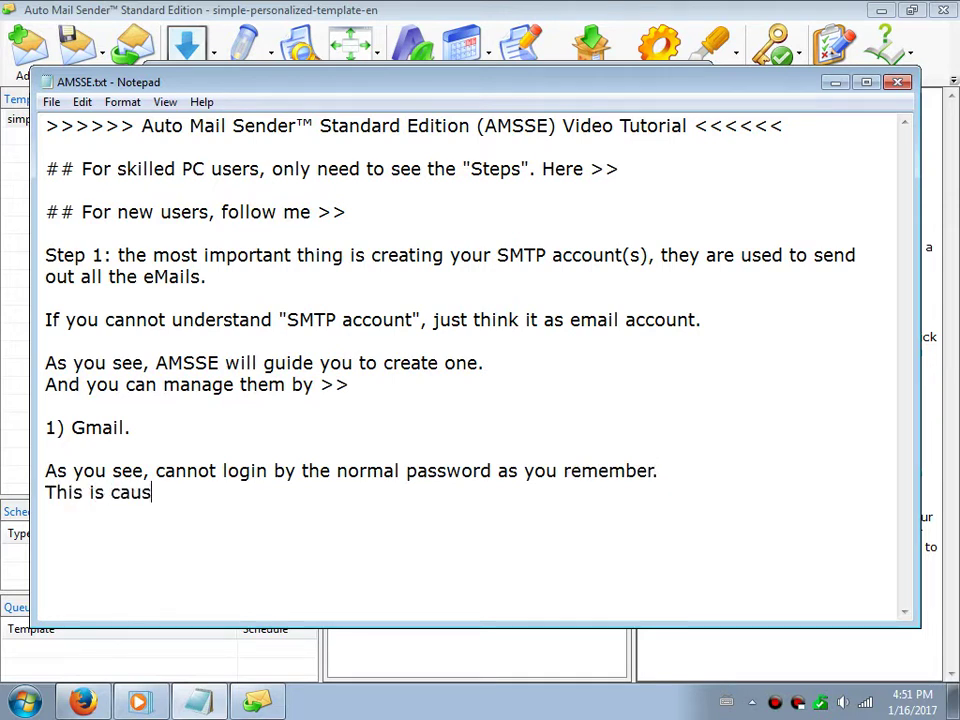
type("ed by ")
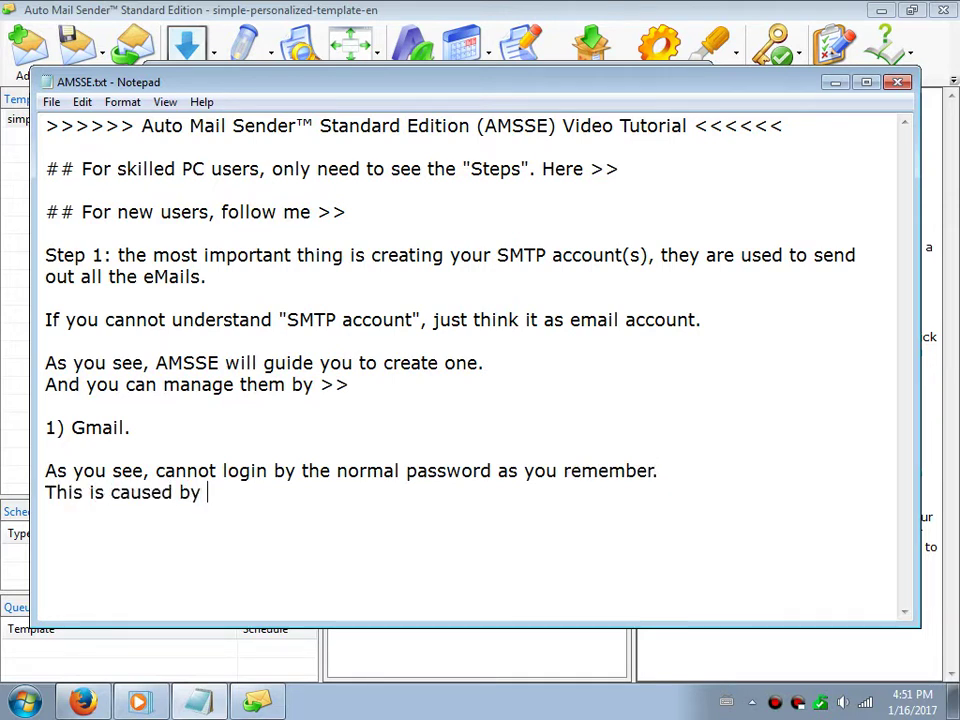
type("your Google ")
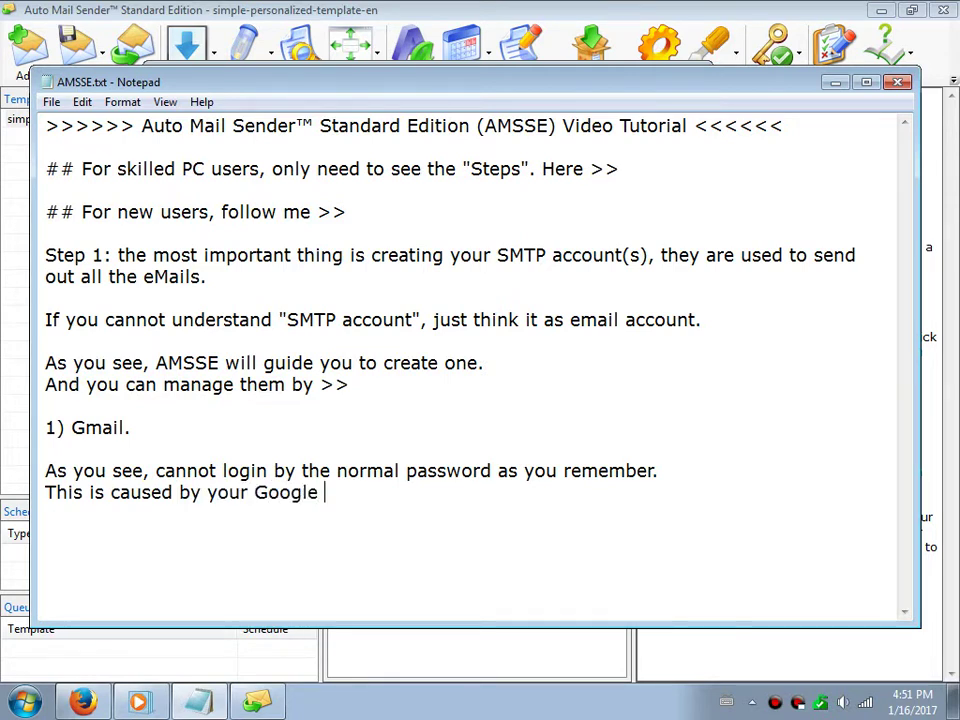
type("account se")
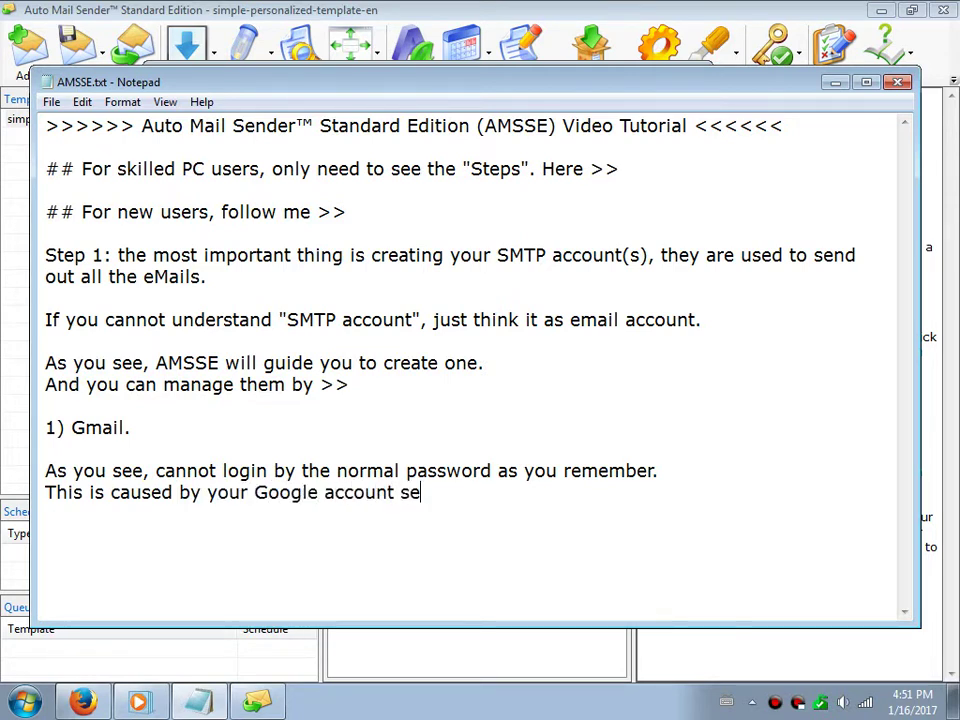
type("curity")
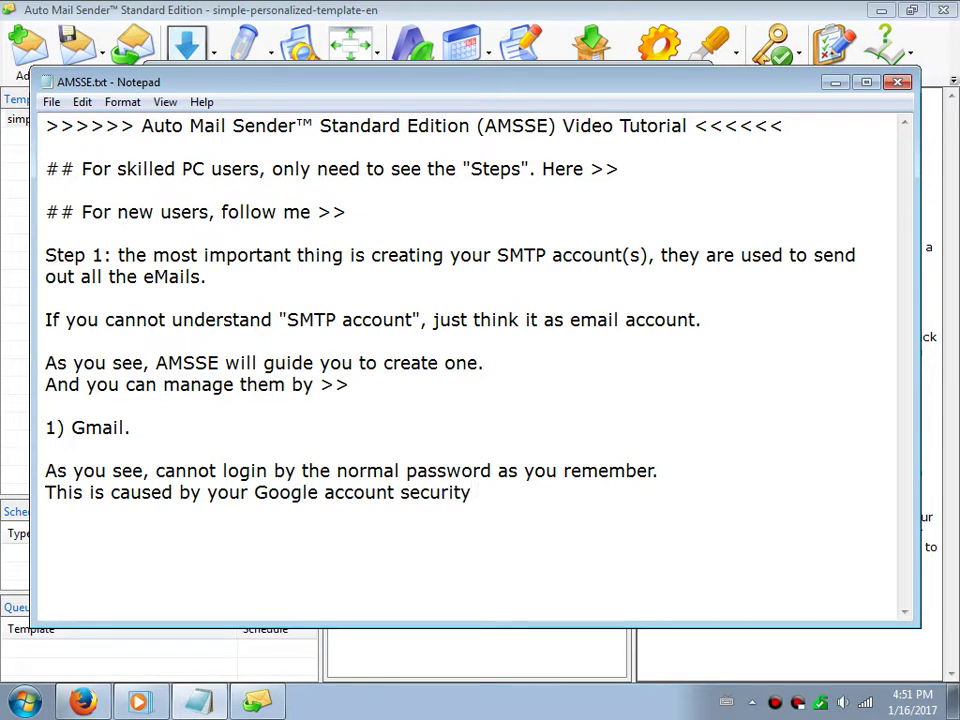
type(" settings")
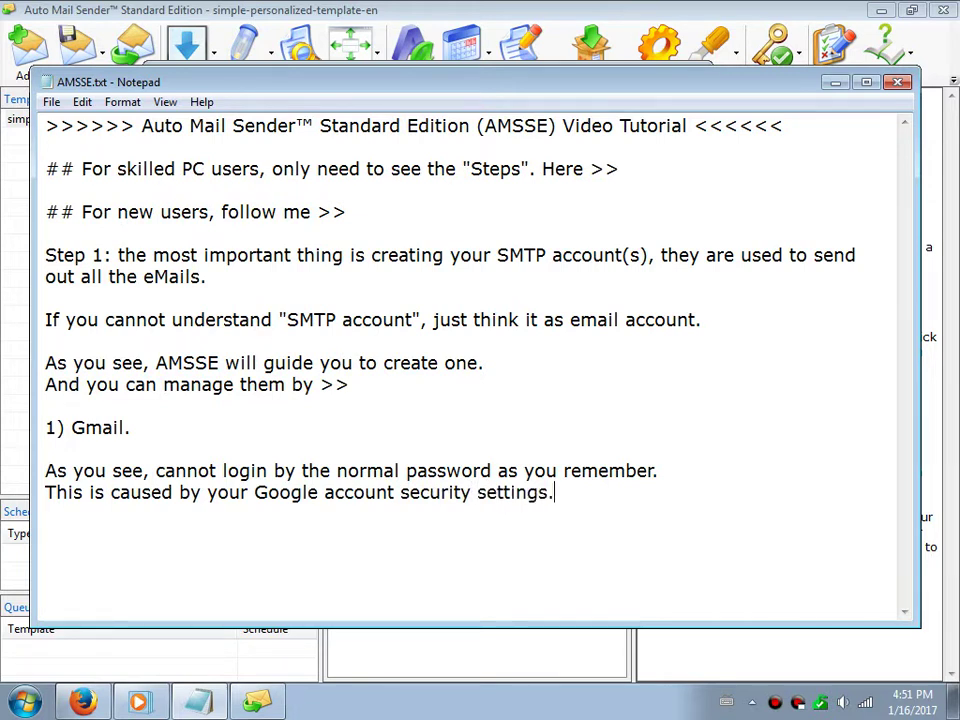
type(". Now, ")
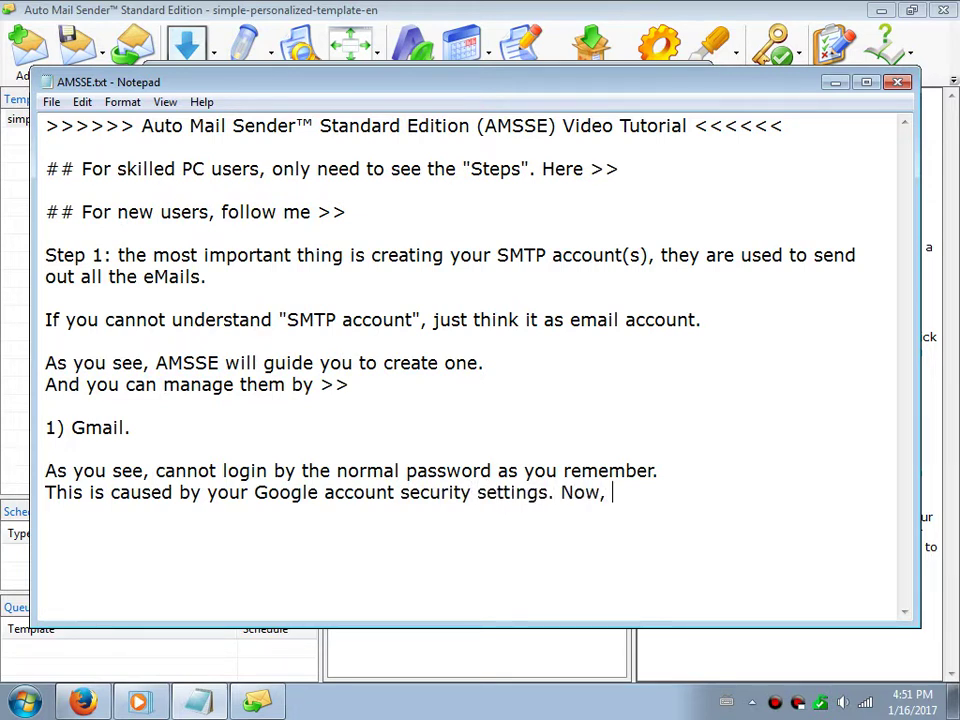
type("guide y")
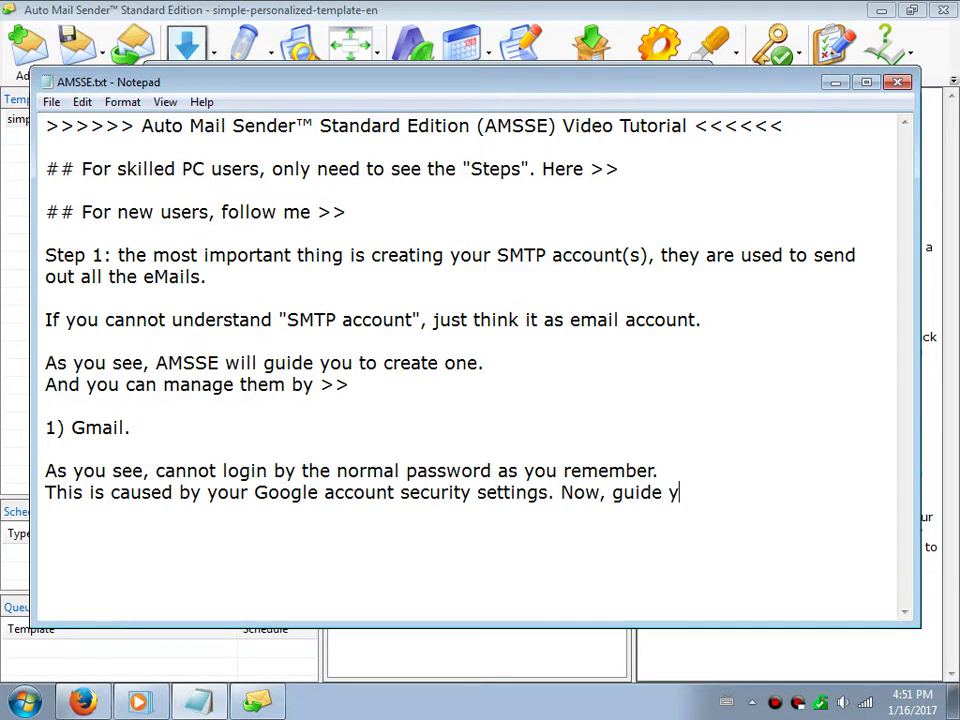
type("ou to fix it >>")
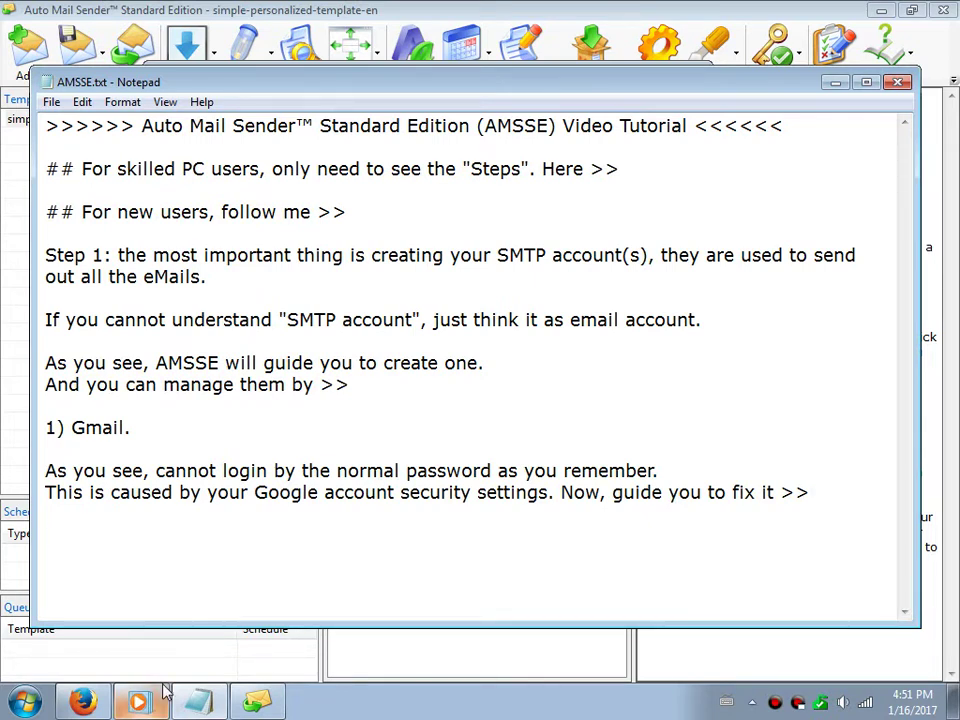
left_click(82, 700)
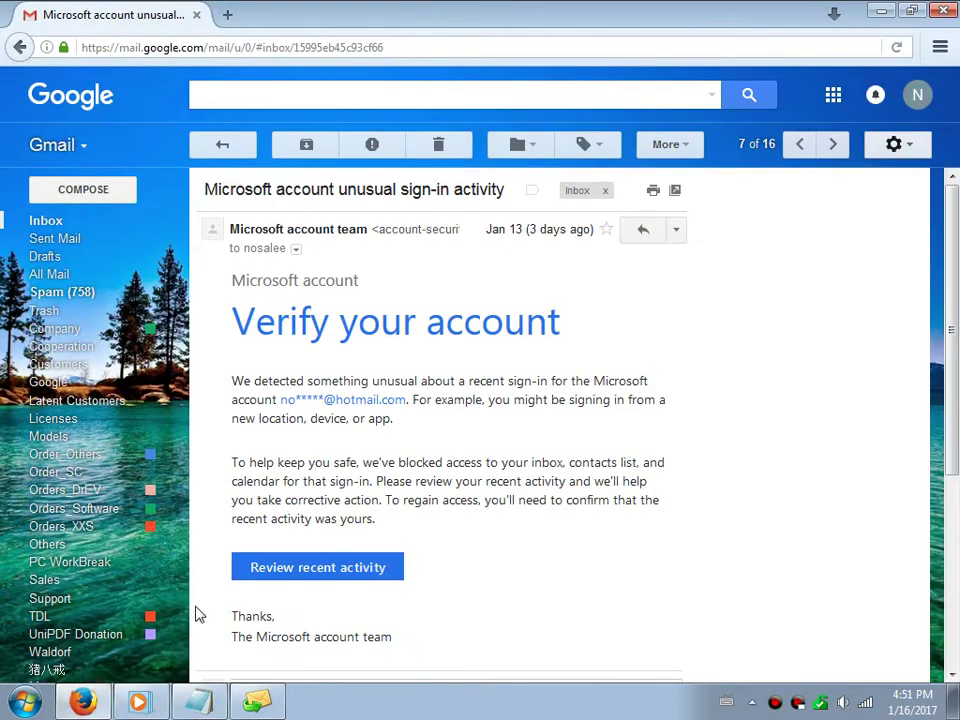
Go from the Gmail avatar menu to My Account > Sign-in & security > App passwords
left_click(918, 95)
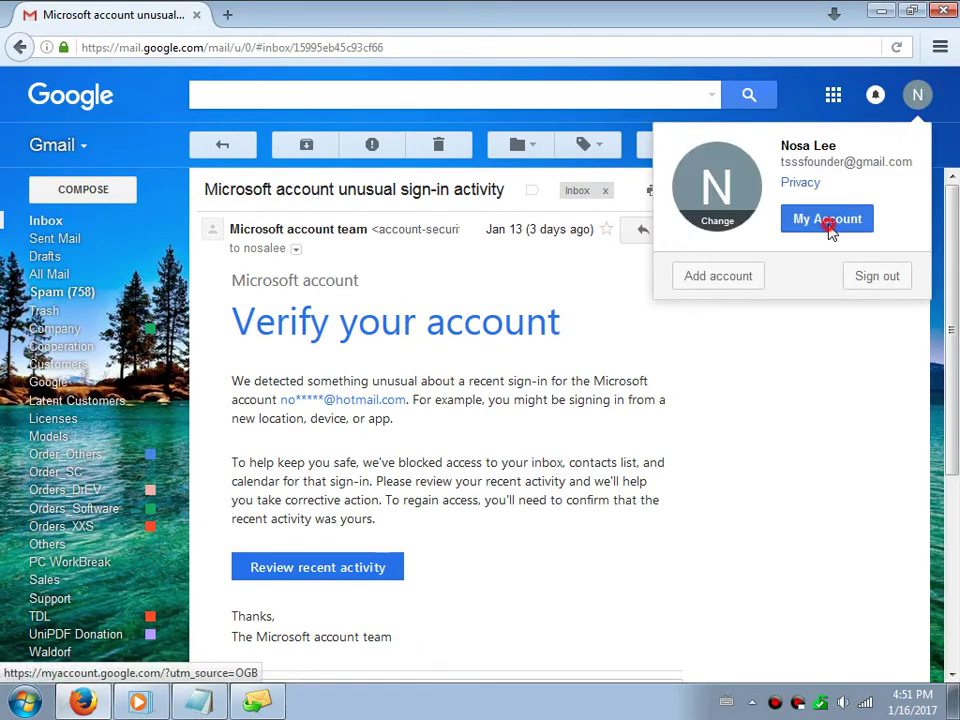
left_click(827, 220)
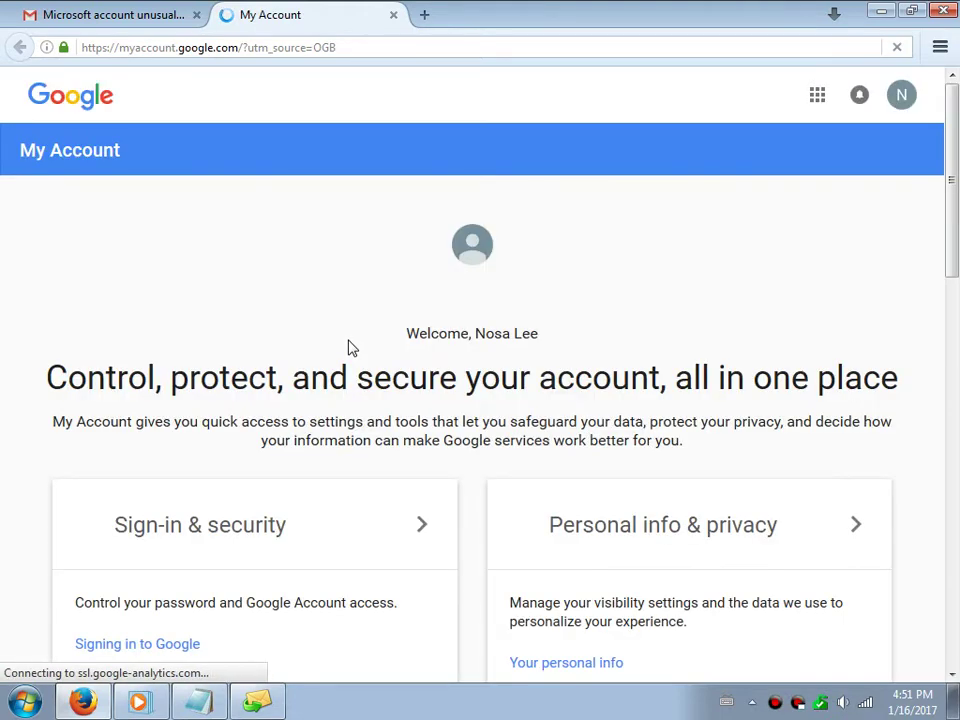
left_click(305, 525)
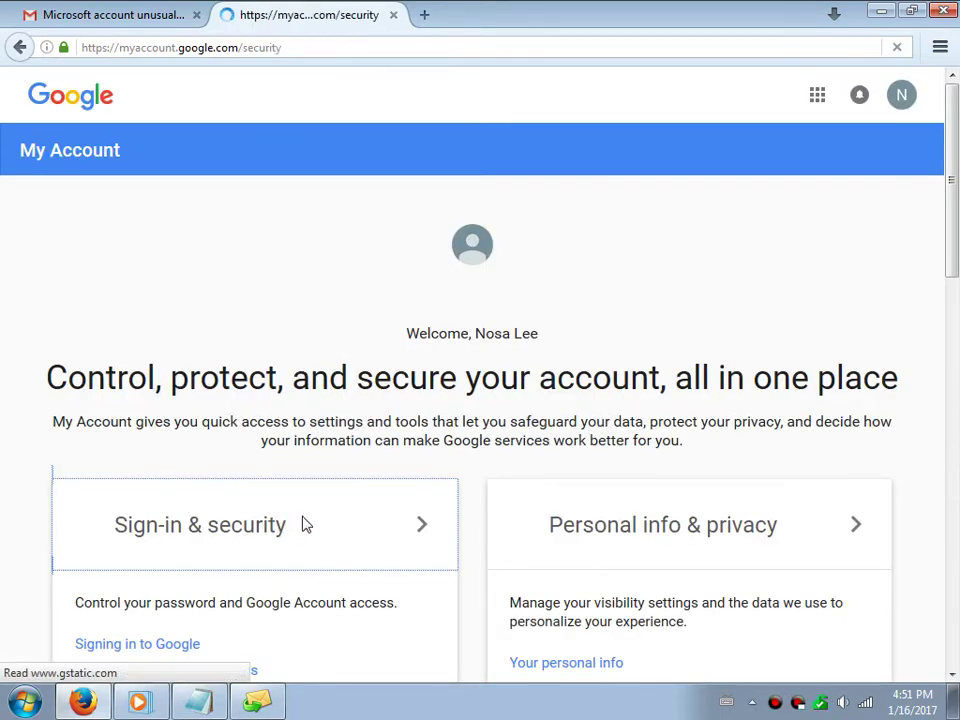
scroll(522, 479, "down", 2)
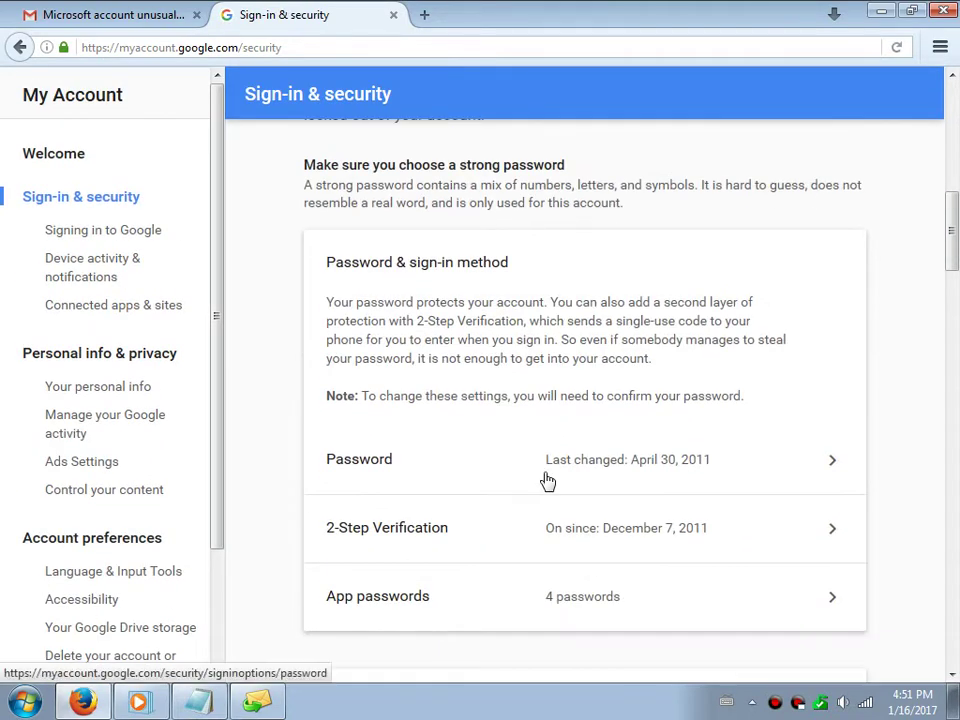
left_click(811, 607)
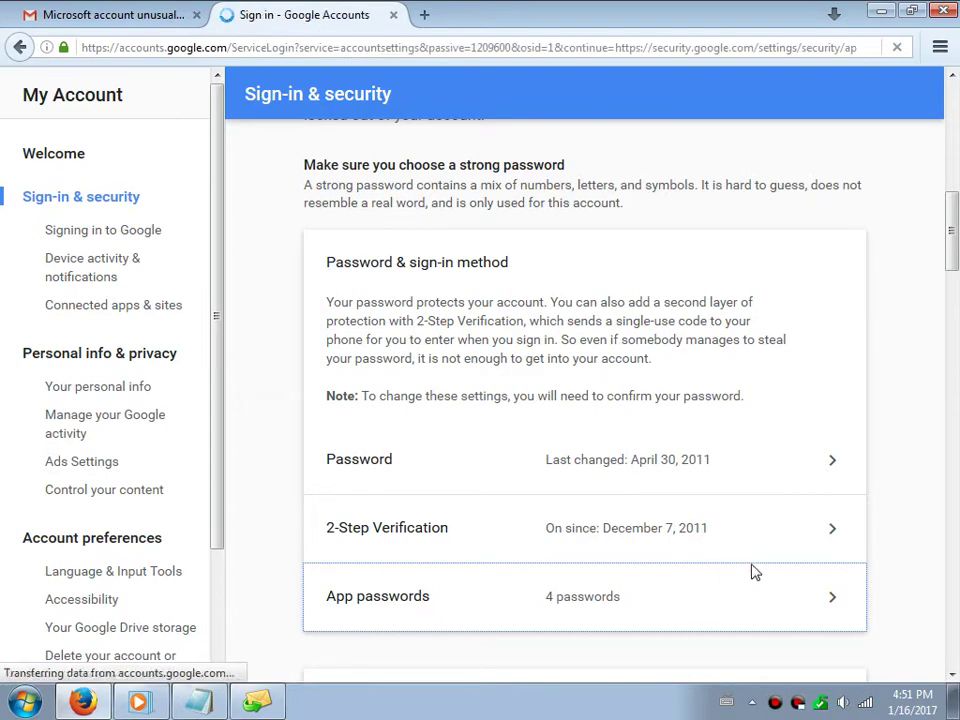
Confirm the account password and generate an app password for Mail on a Windows Computer
left_click(520, 443)
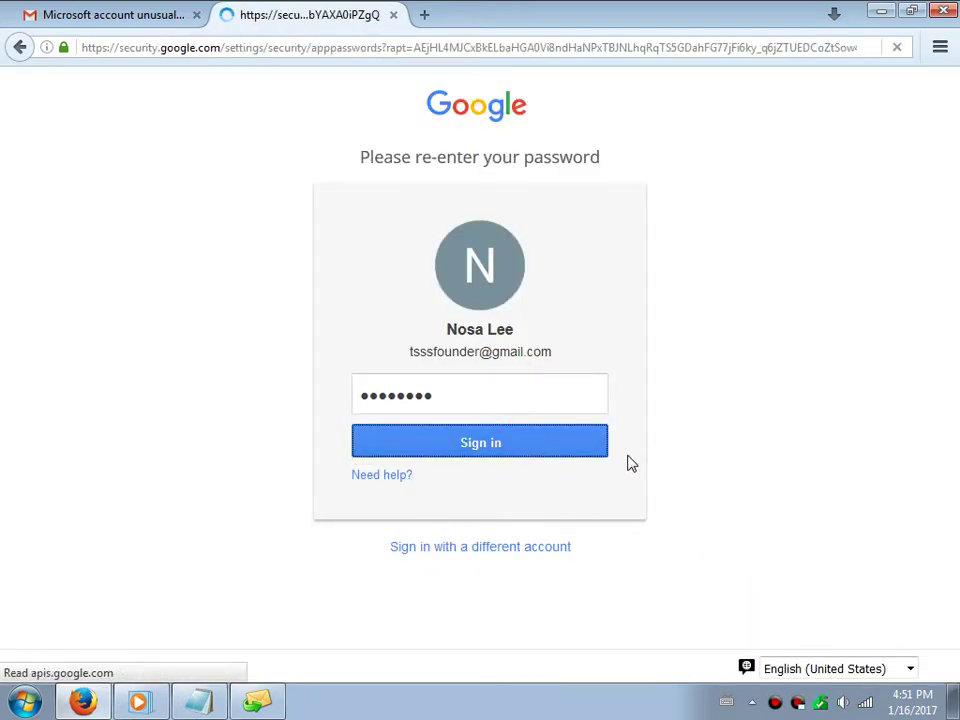
scroll(549, 474, "down", 2)
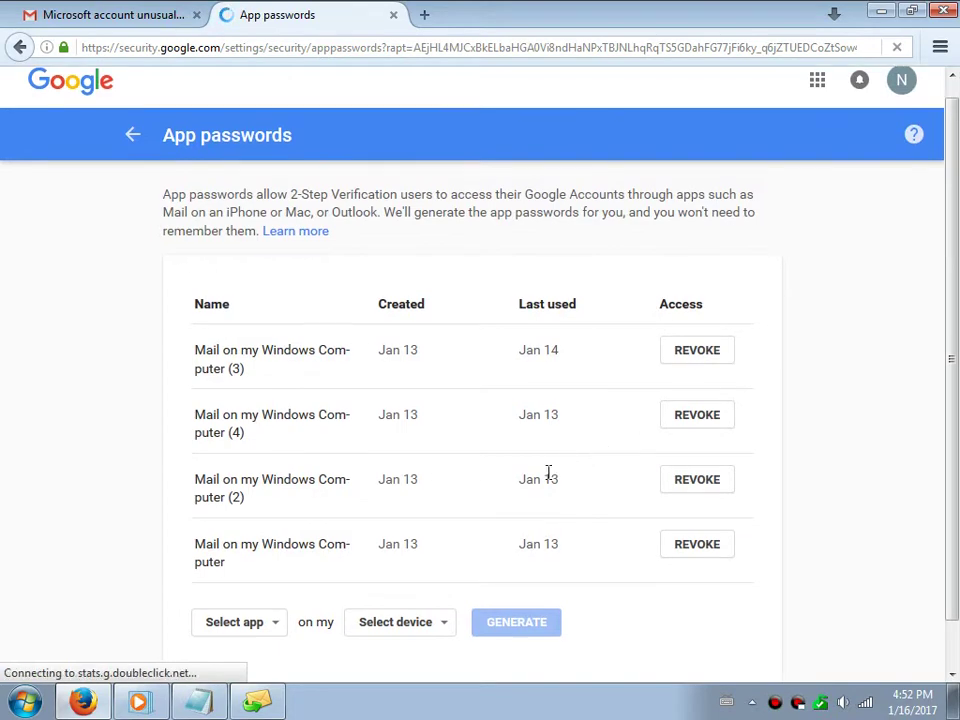
left_click(251, 573)
left_click(243, 552)
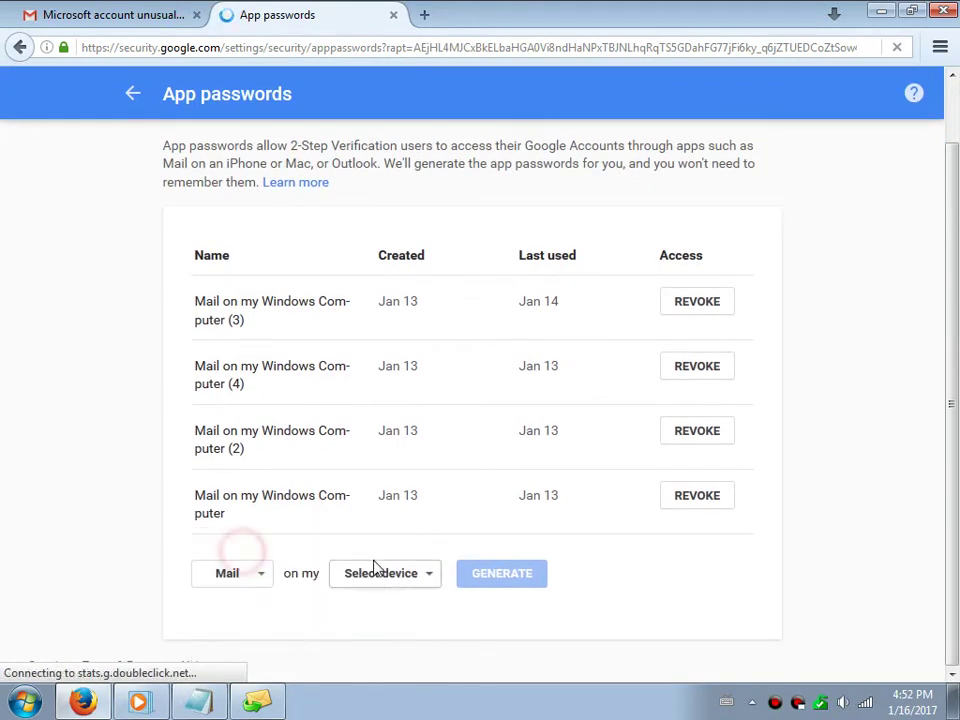
left_click(378, 572)
left_click(398, 633)
left_click(542, 576)
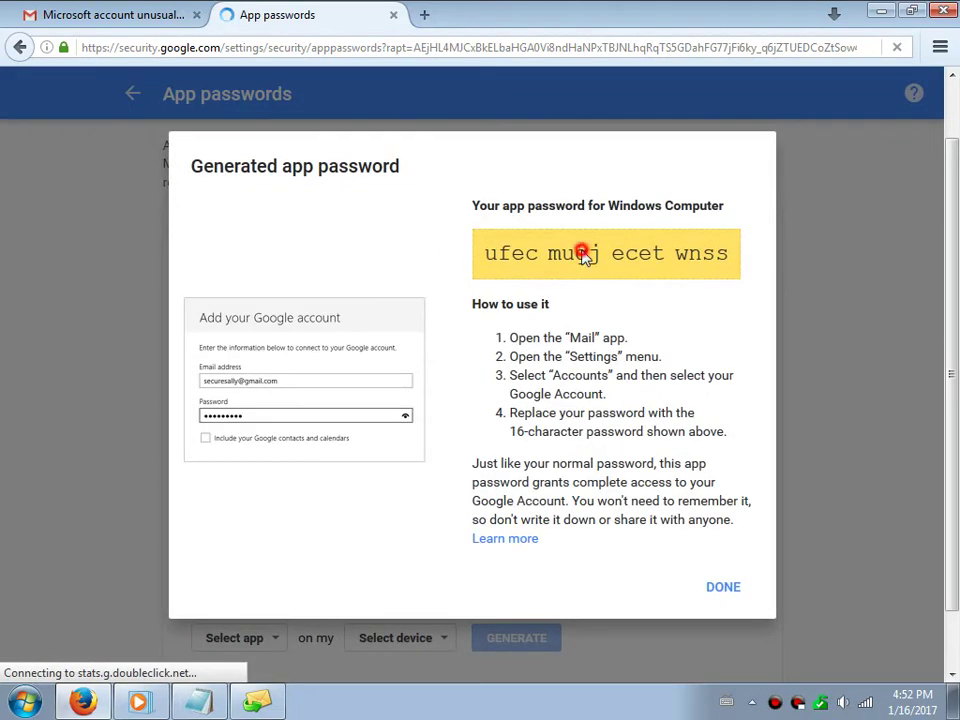
Copy the generated 16-character app password
triple_click(583, 255)
right_click(611, 254)
left_click(624, 264)
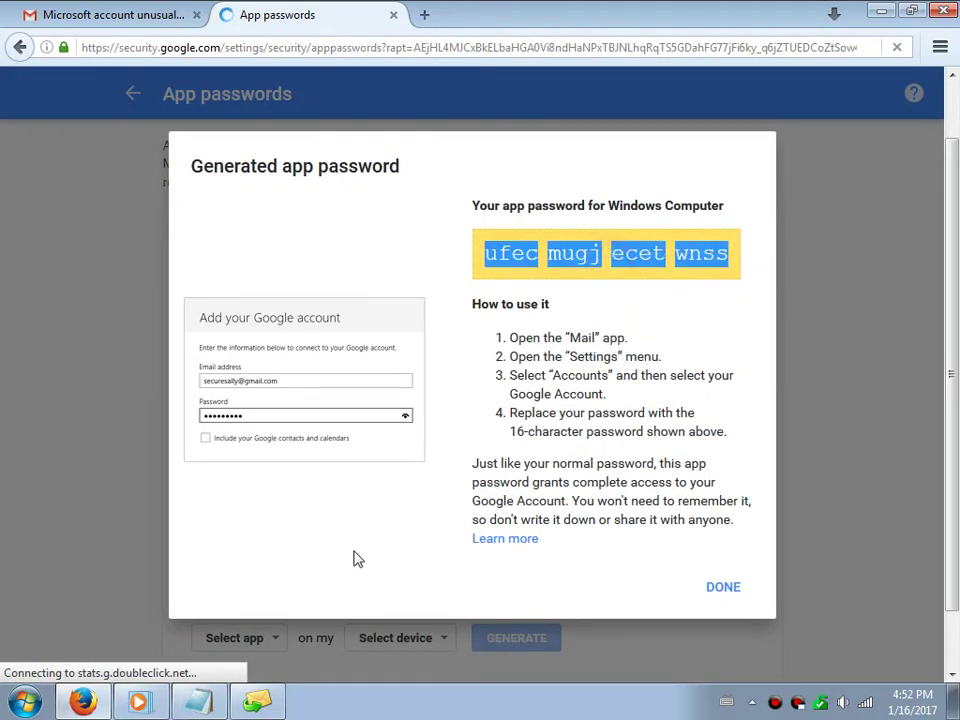
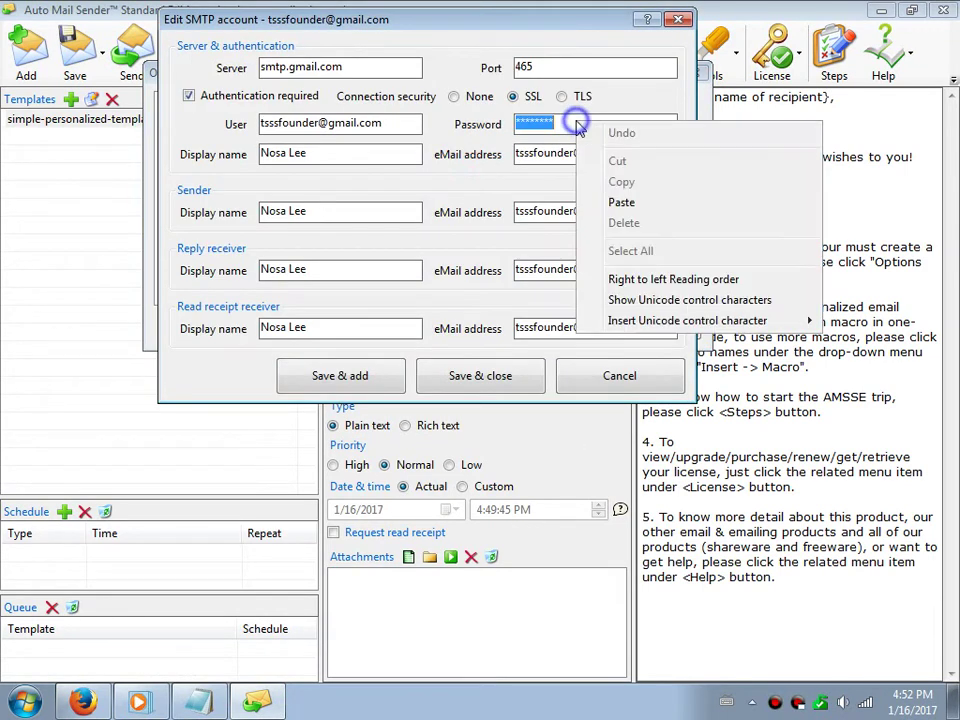
Replace the Gmail account's password with the app password, save, and verify the port 465 login succeeds
left_click(621, 202)
left_click(500, 373)
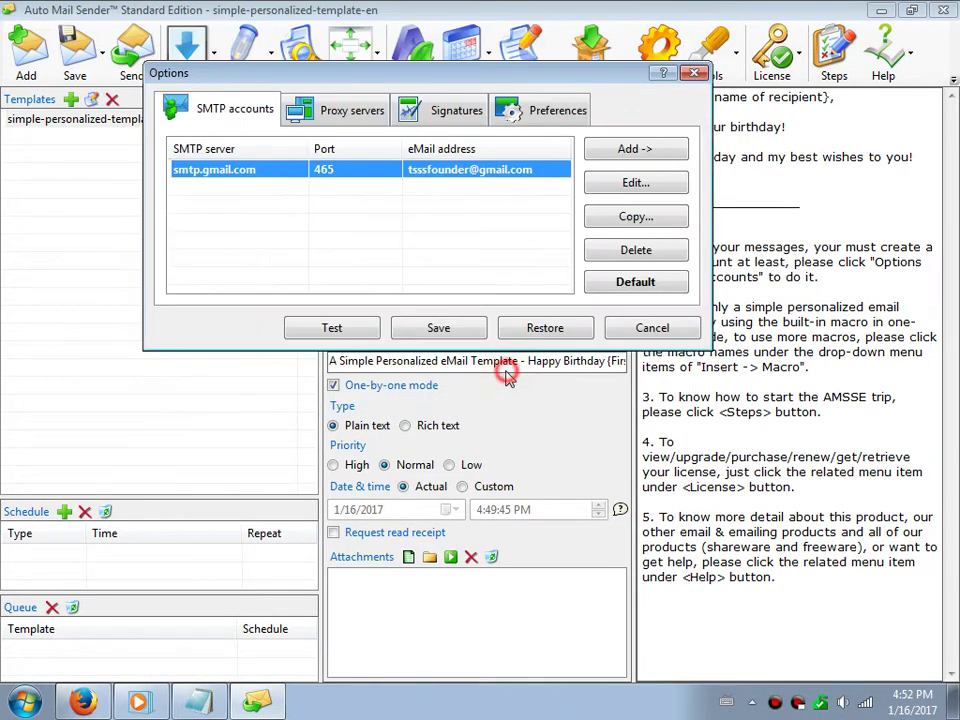
left_click(338, 326)
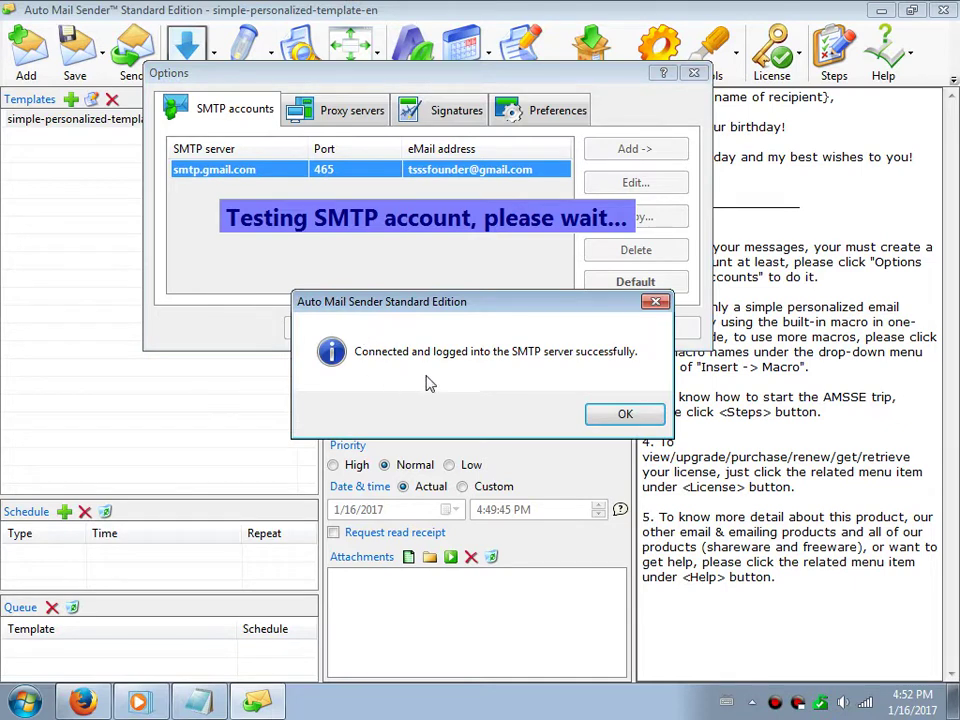
left_click(624, 414)
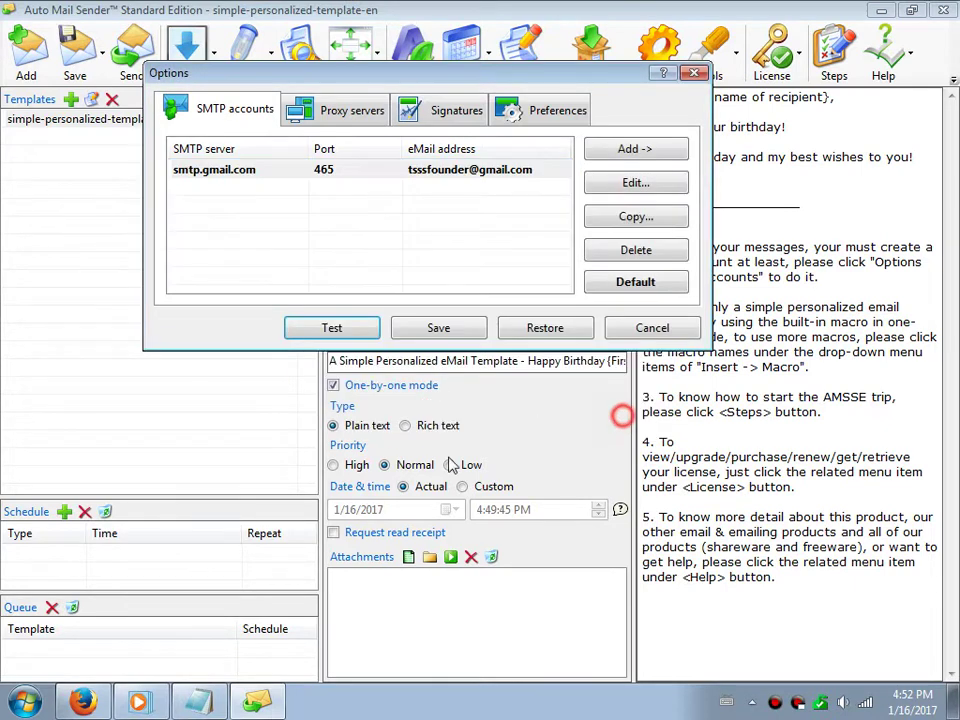
left_click(198, 702)
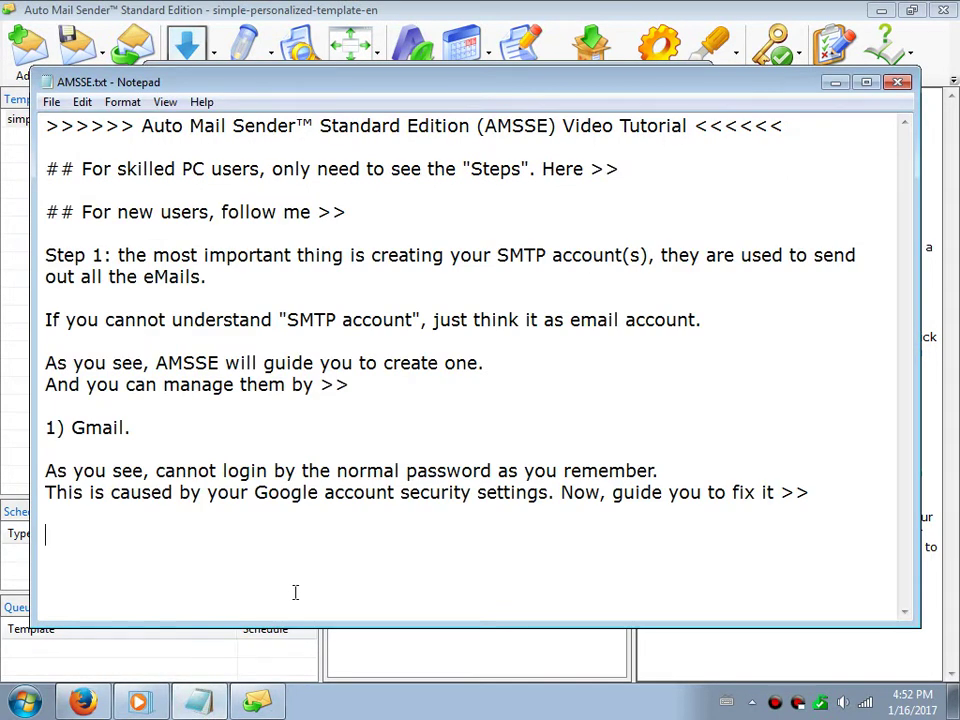
type("Works now")
type("!  ")
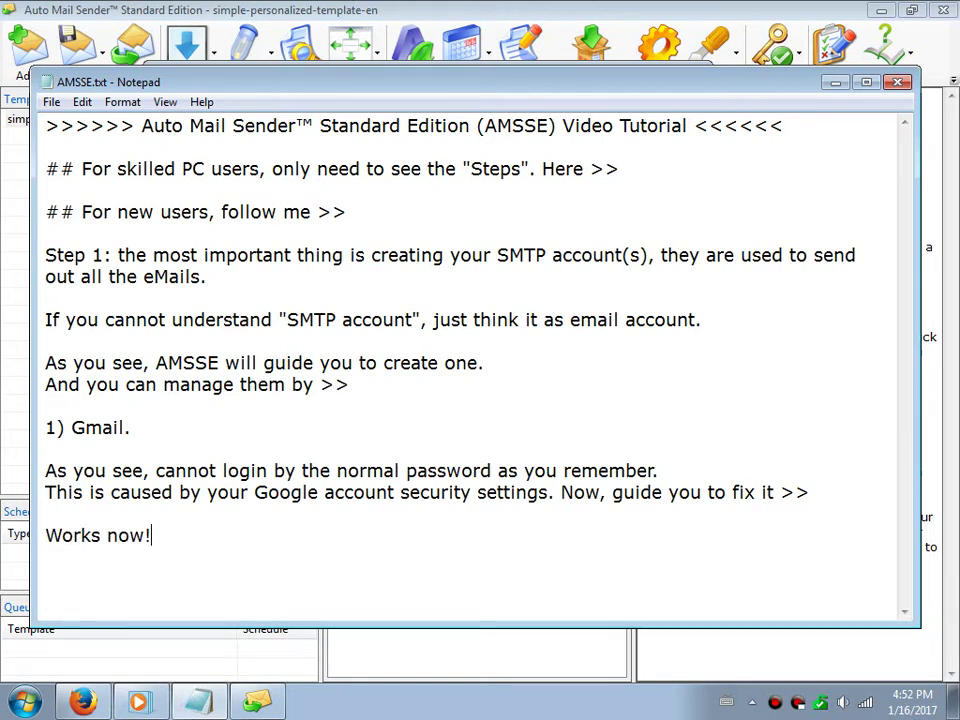
type("2) Hotmail, also for")
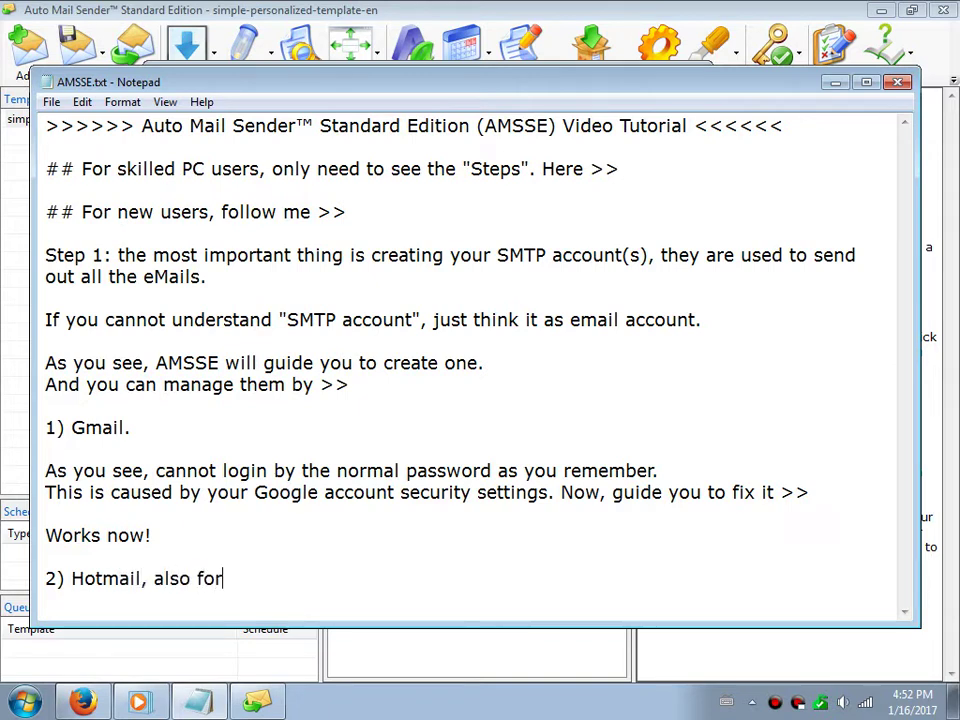
type(" other Mi")
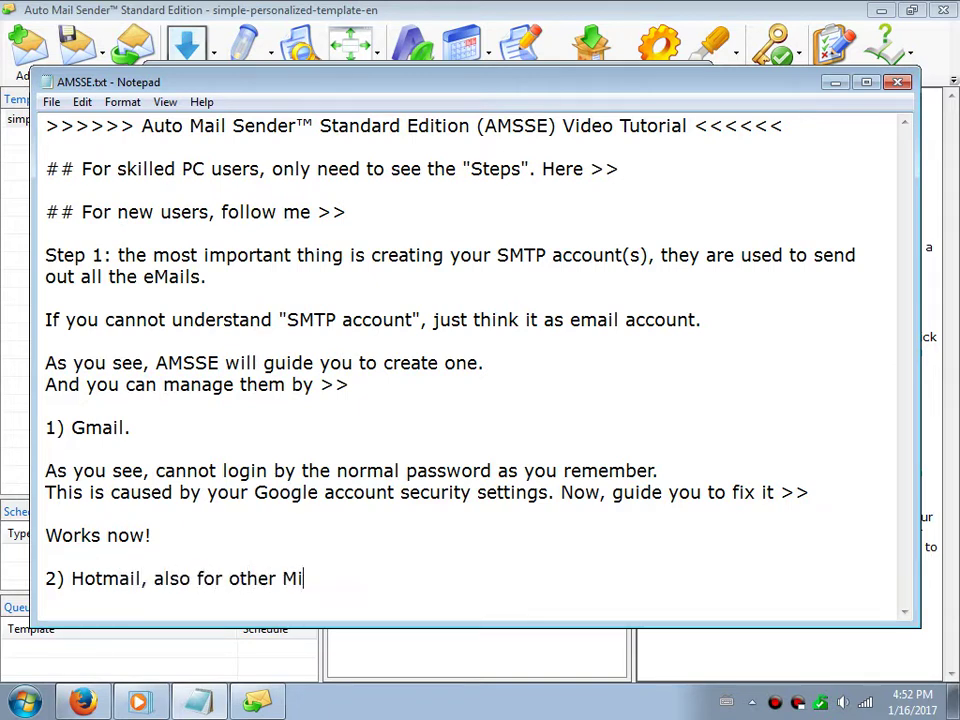
type("crosoft email ac")
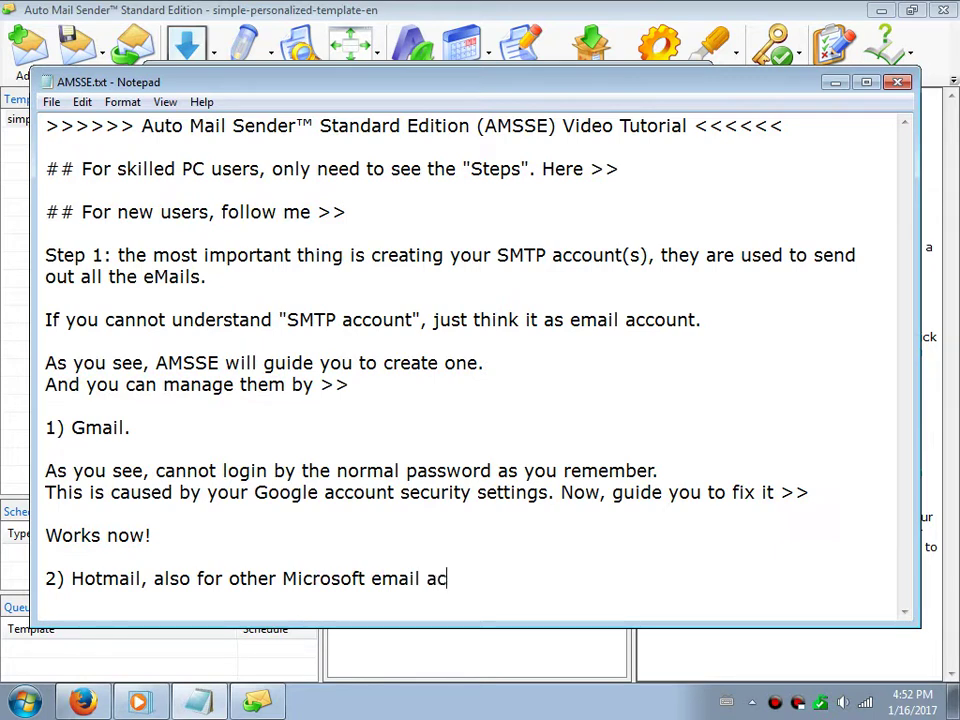
type("counts, such a")
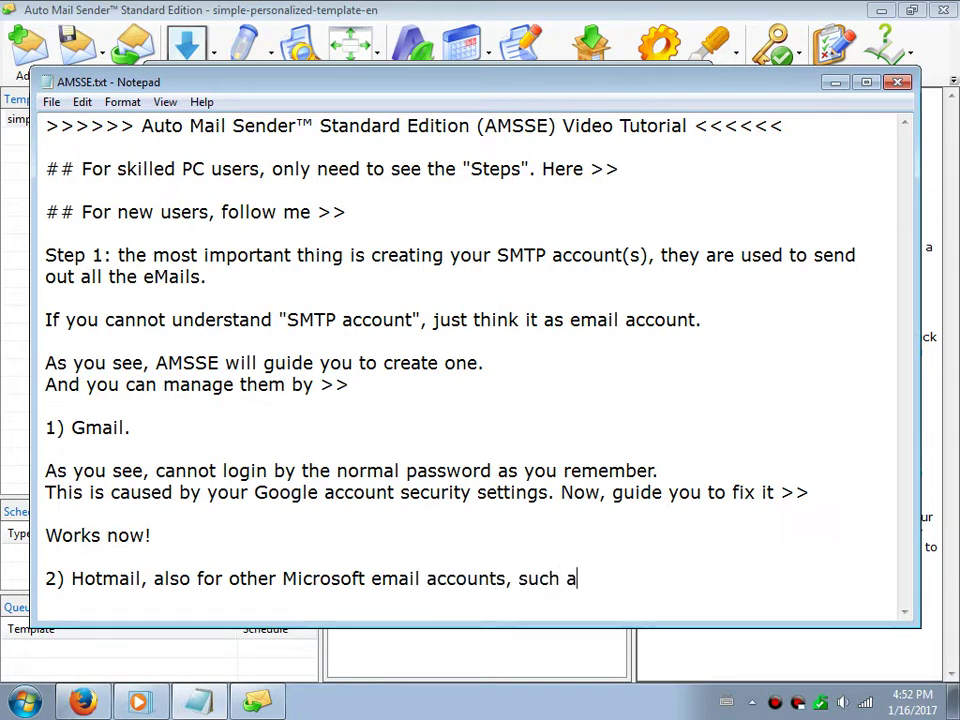
type("s @live.com, ")
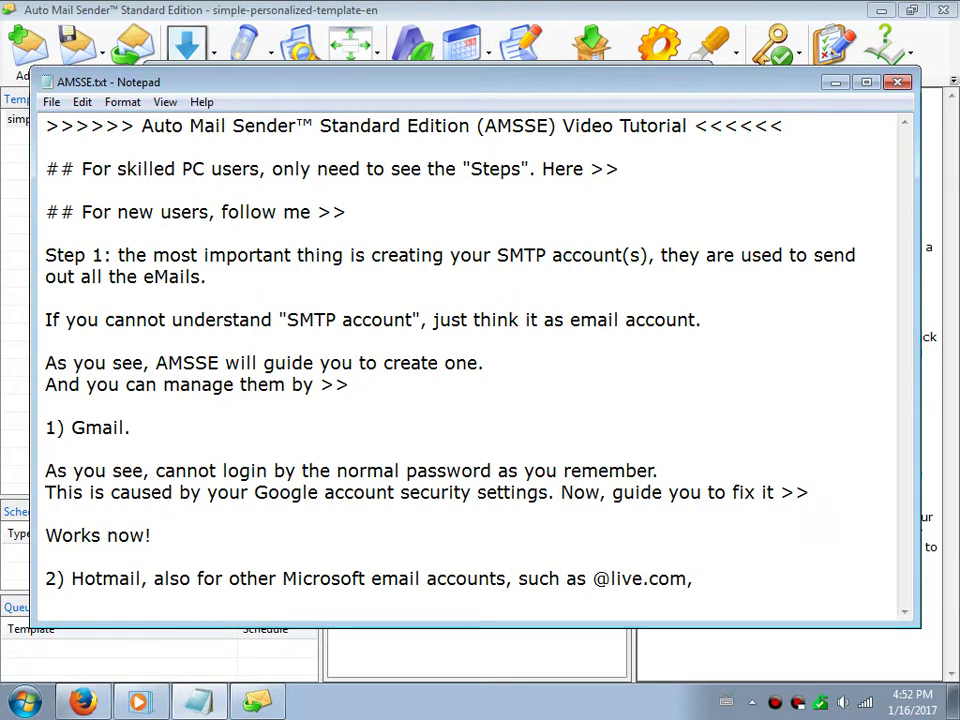
type("@outlook.com")
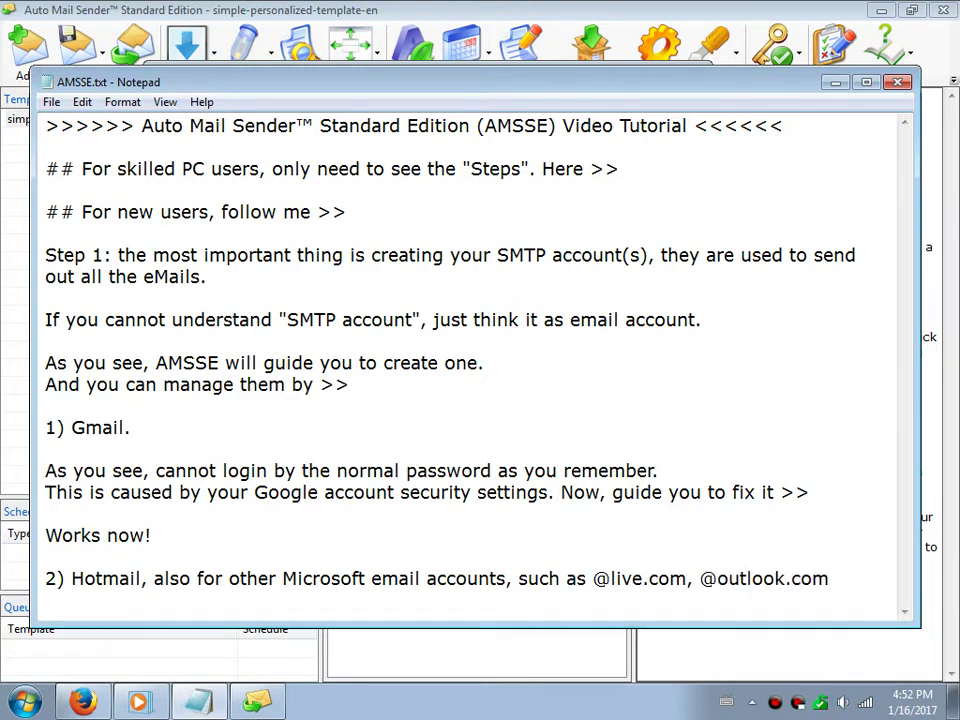
type(".")
key("Return")
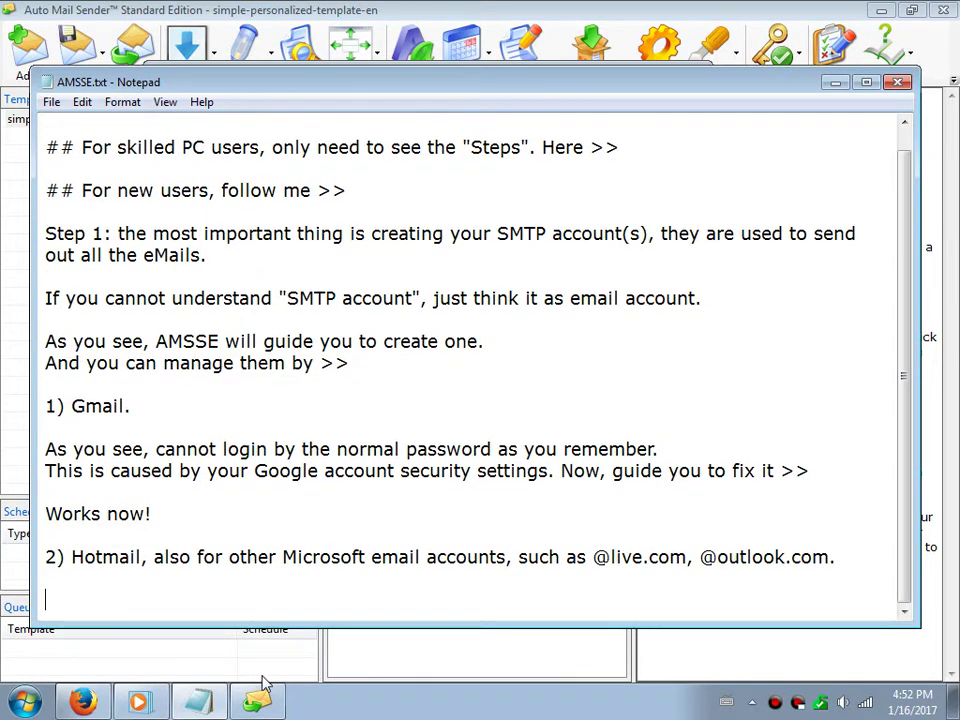
left_click(259, 698)
Add a new Hotmail account, entering the account's user name and sender display name
left_click(633, 150)
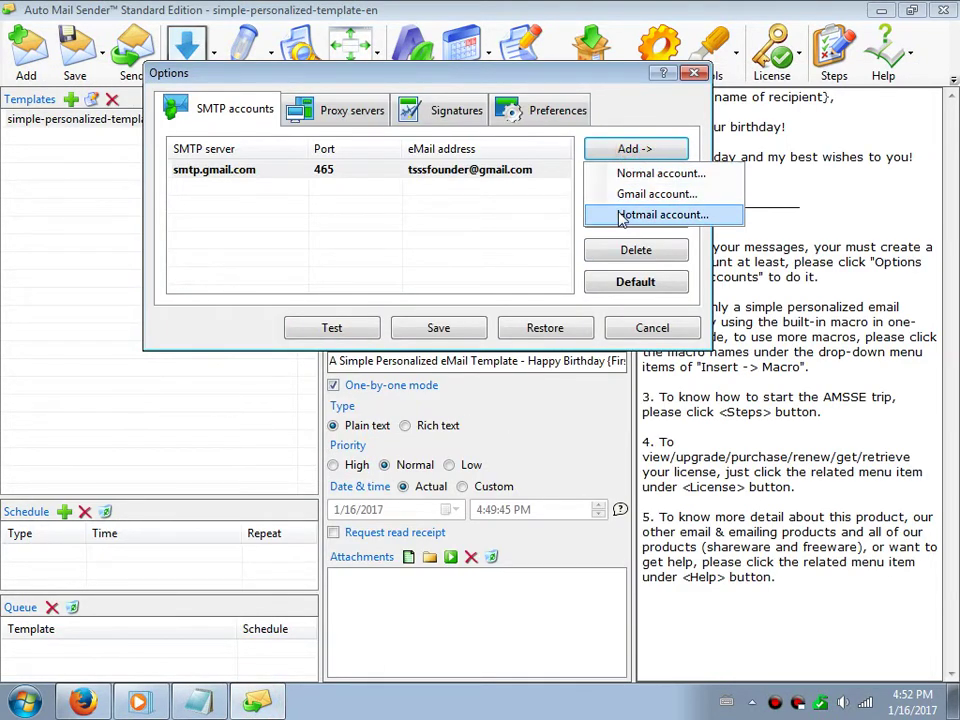
left_click(662, 214)
left_click_drag(327, 123, 260, 122)
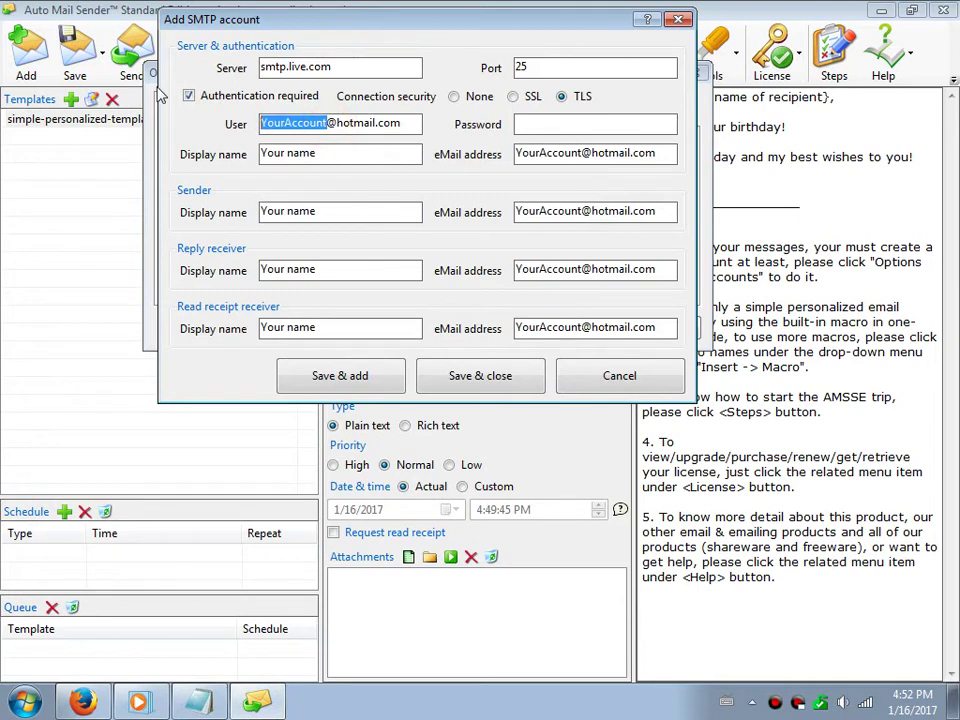
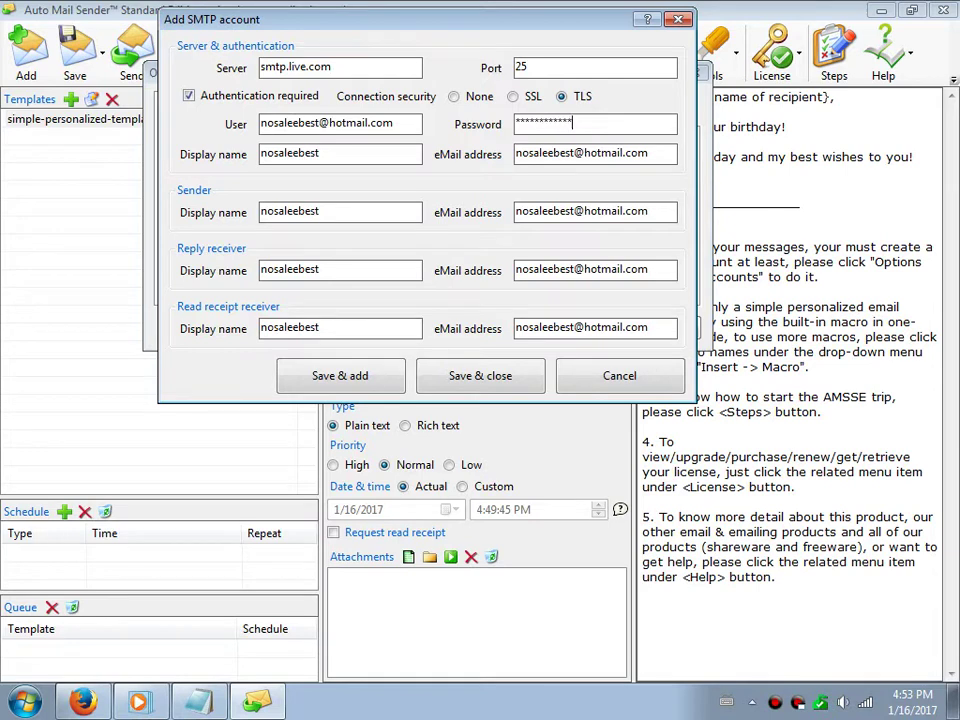
double_click(360, 154)
type("N")
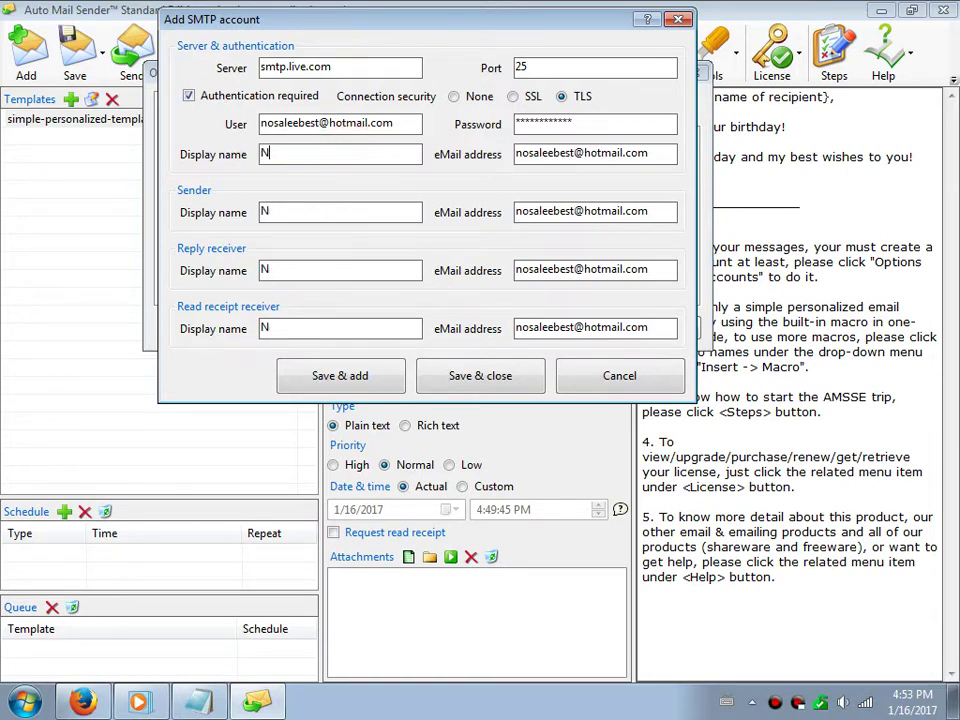
type("osa Lee")
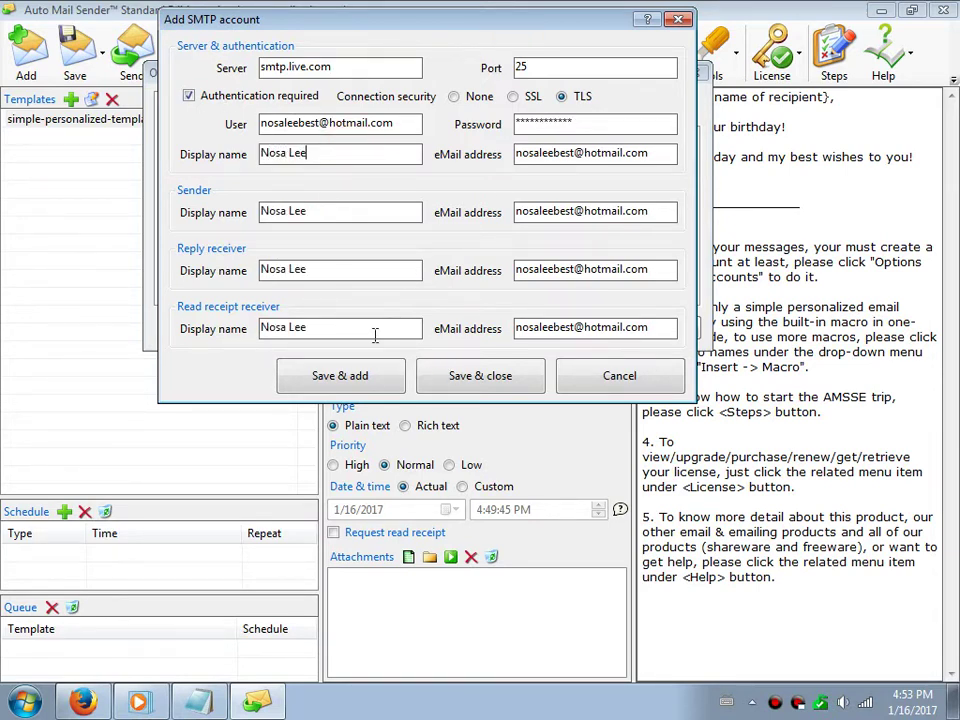
Set the read-receipt receiver's display name and replace its e-mail address
left_click(375, 335)
triple_click(333, 331)
triple_click(585, 327)
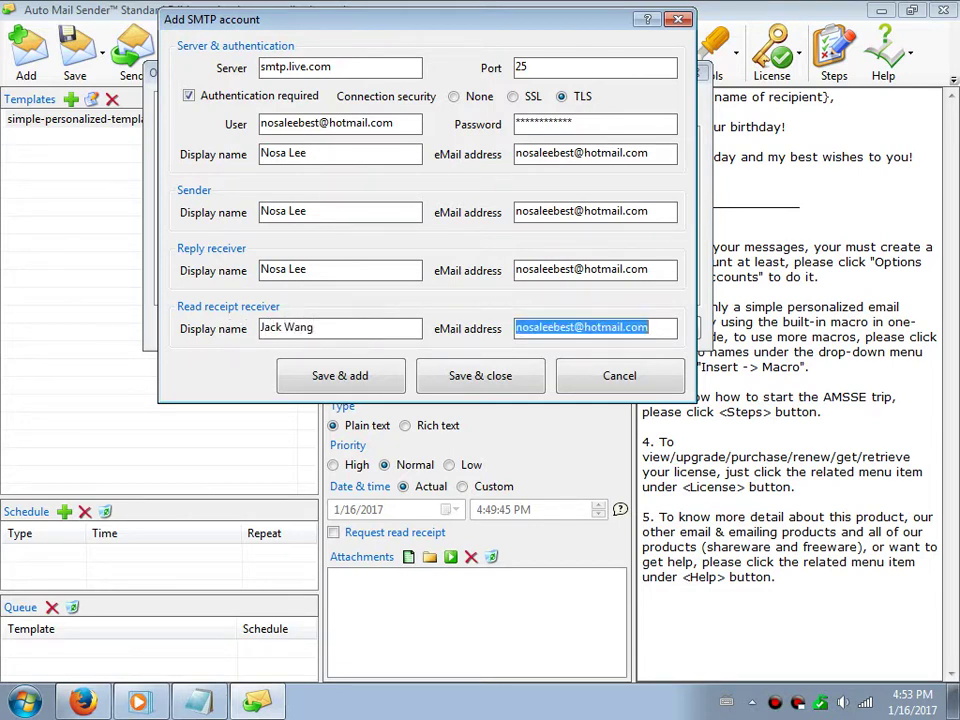
left_click(575, 330)
double_click(575, 330)
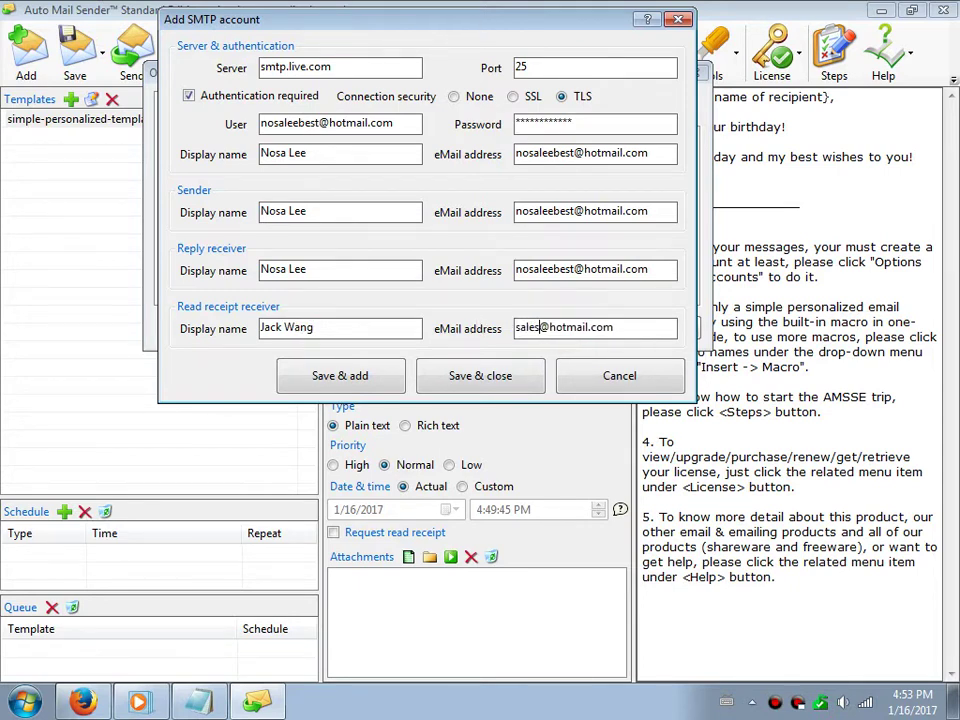
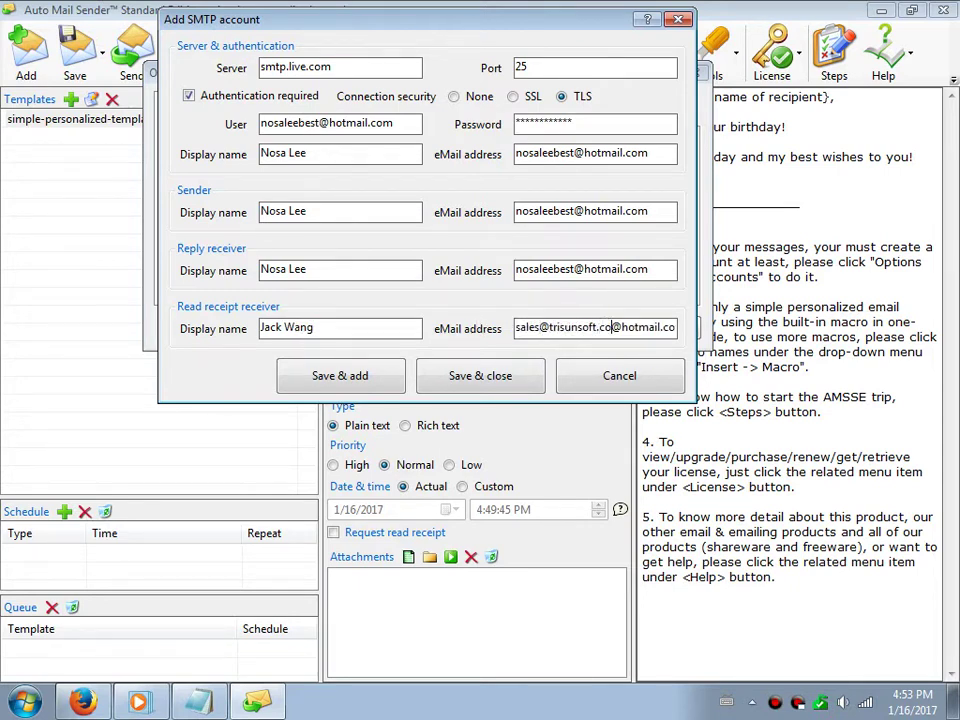
key("Delete")
key("Delete")
key("Delete")
key("Delete")
key("Delete")
key("Delete")
key("Delete")
key("Delete")
key("Delete")
key("Delete")
key("Delete")
key("Delete")
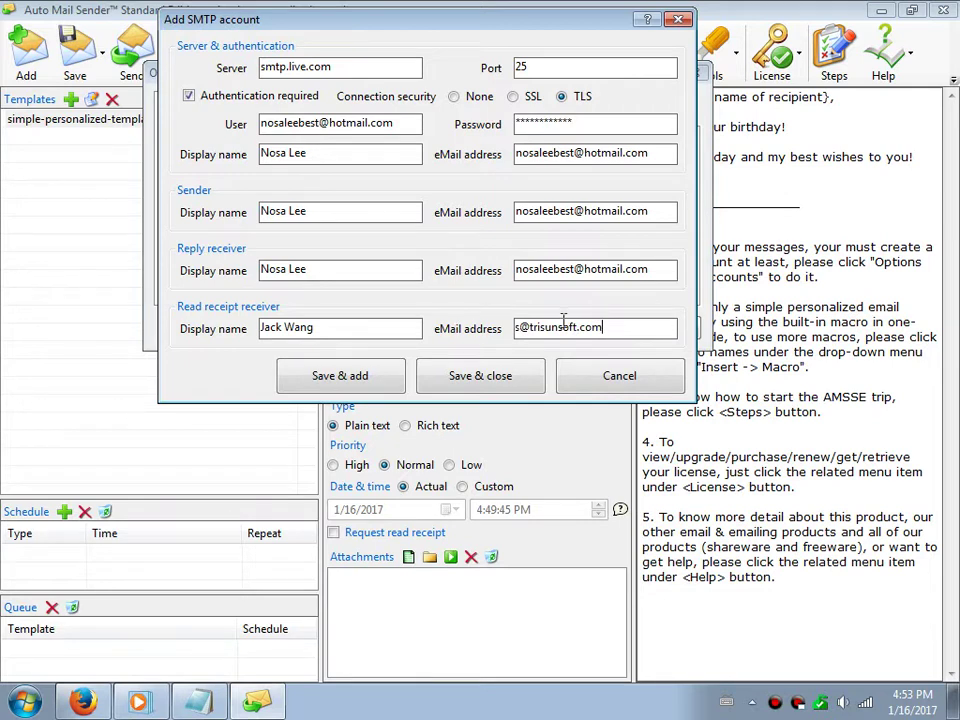
Save the Hotmail account and confirm the smtp.live.com port 25 TLS login succeeds
left_click(483, 376)
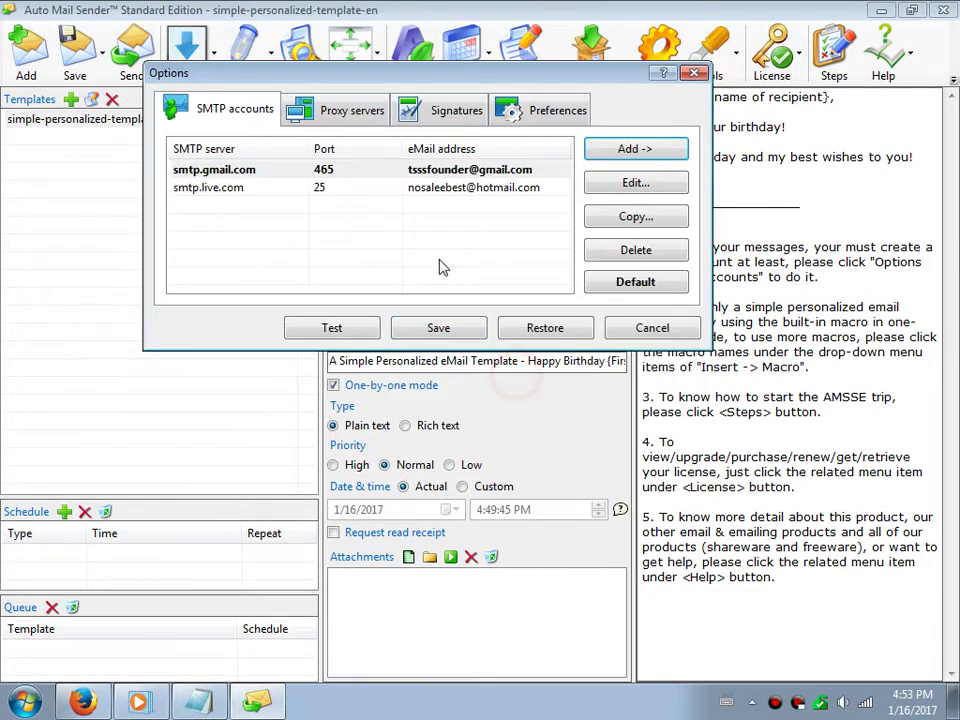
left_click(343, 189)
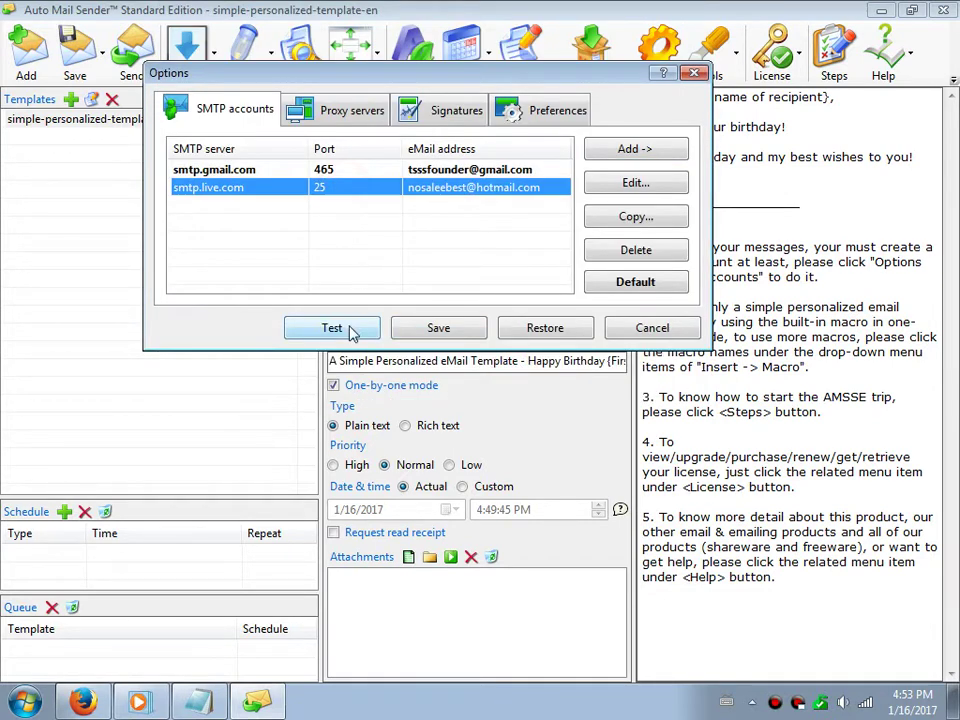
left_click(331, 328)
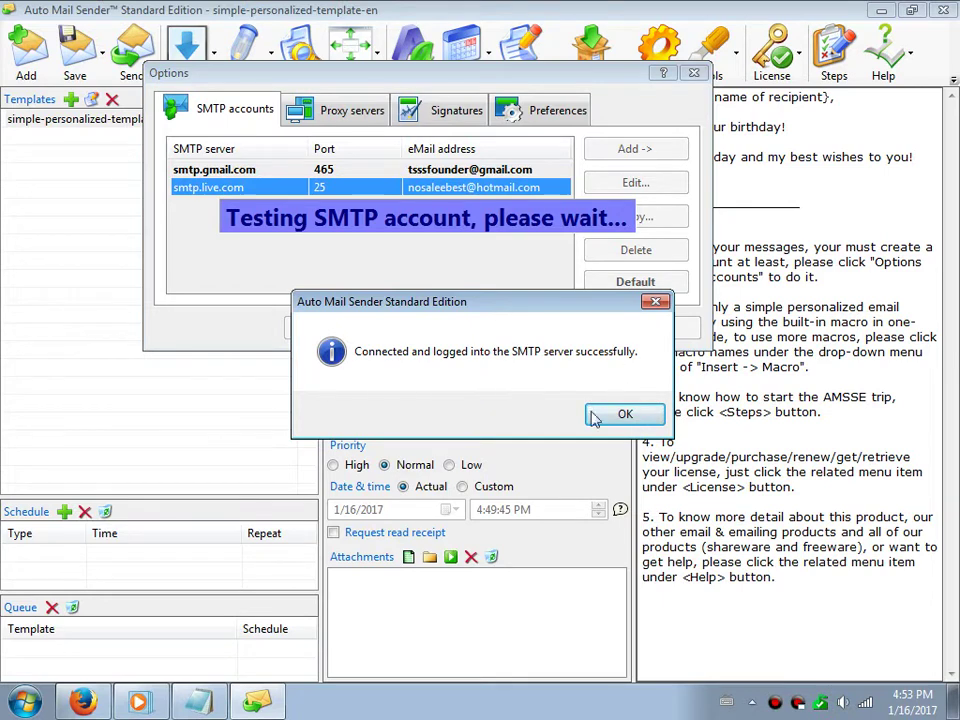
left_click(222, 705)
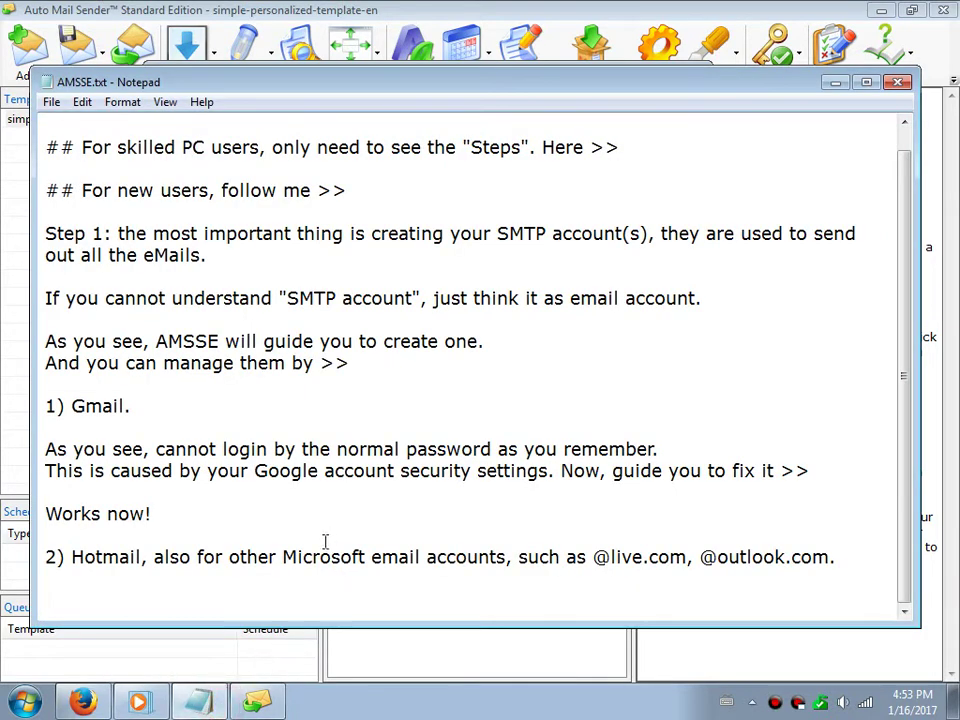
Note 'It works!' and warn that Microsoft may email about 'unusual sign-in activity' on first use
type("It works!")
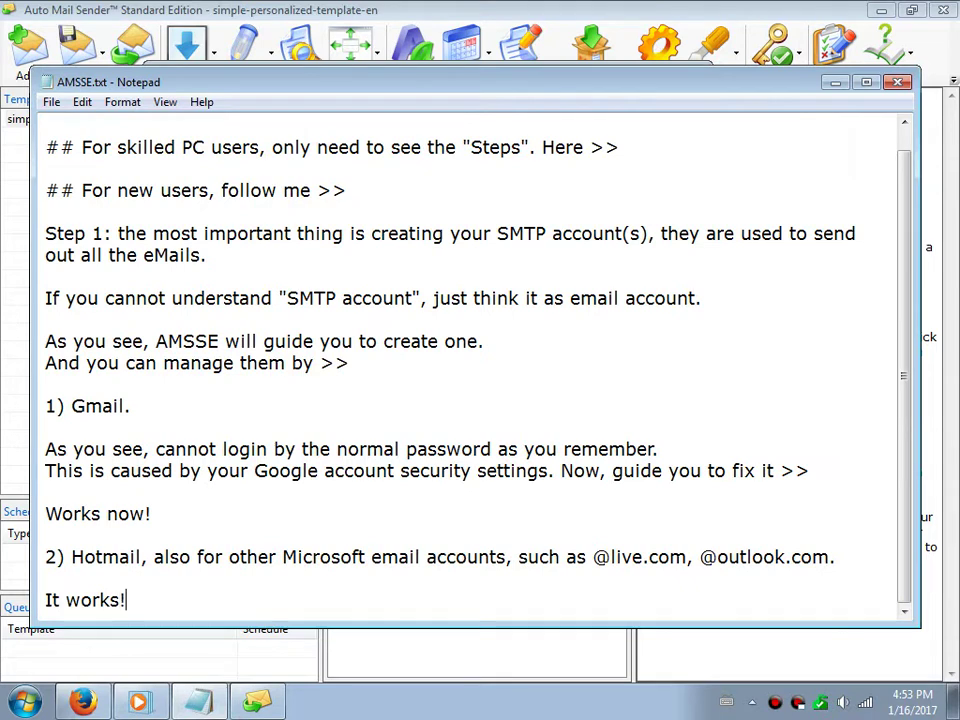
key("Return")
key("Return")
type("But, when you rifst")
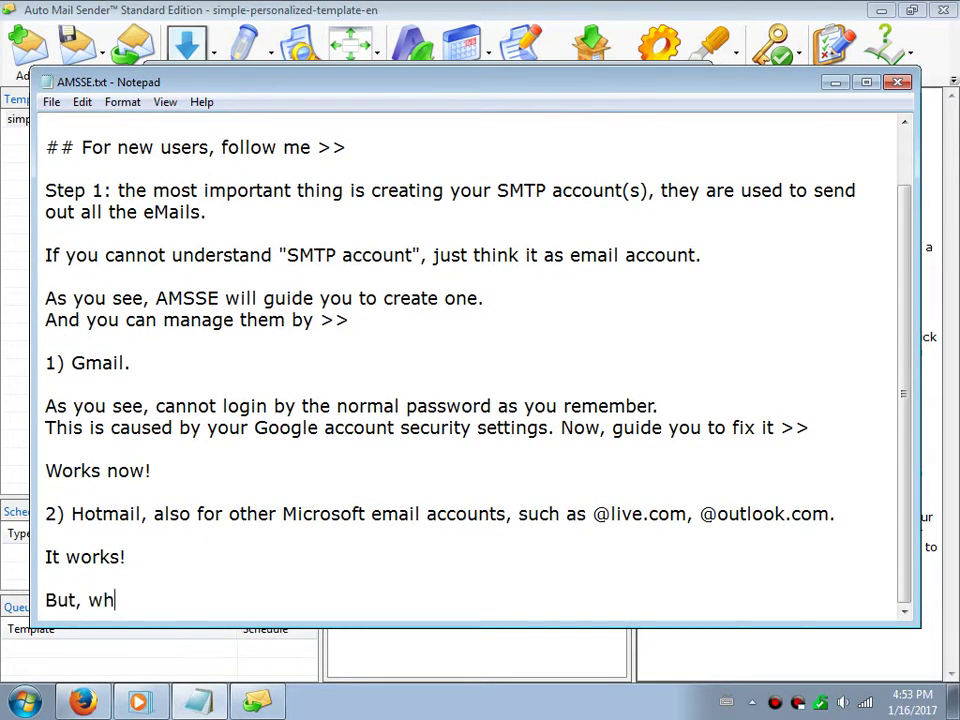
key("BackSpace")
key("BackSpace")
key("BackSpace")
key("BackSpace")
key("BackSpace")
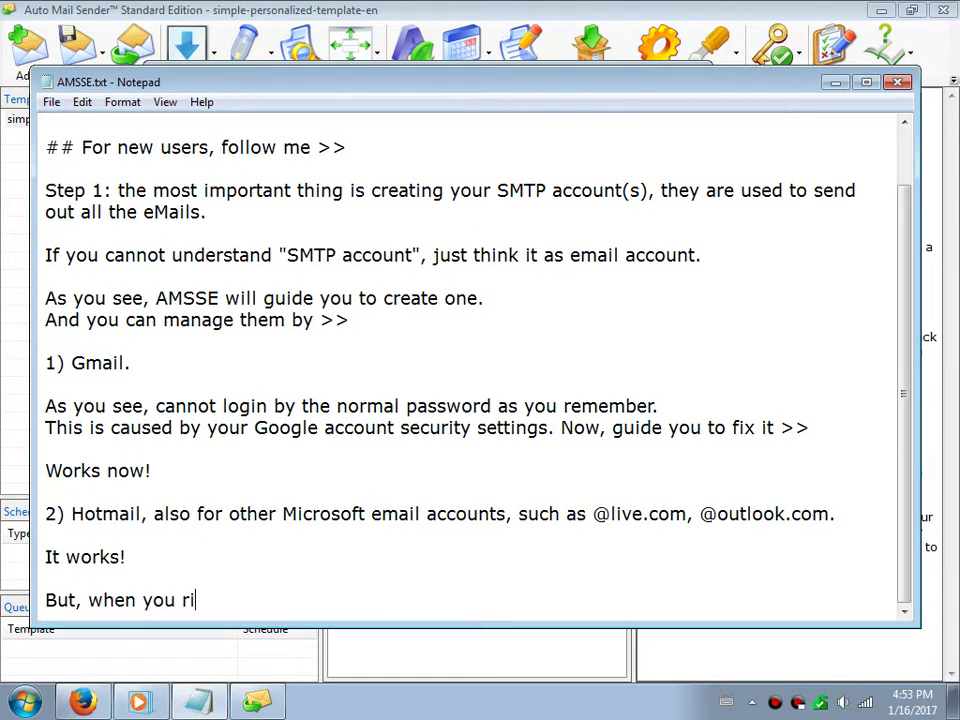
type("first use ")
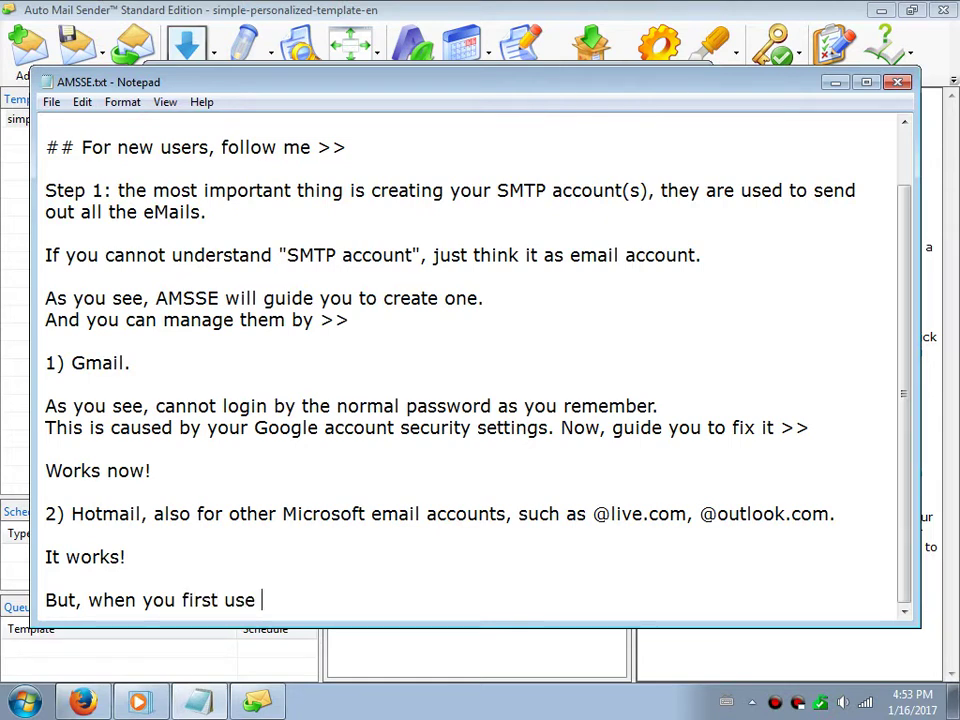
type("AMSSE, you ")
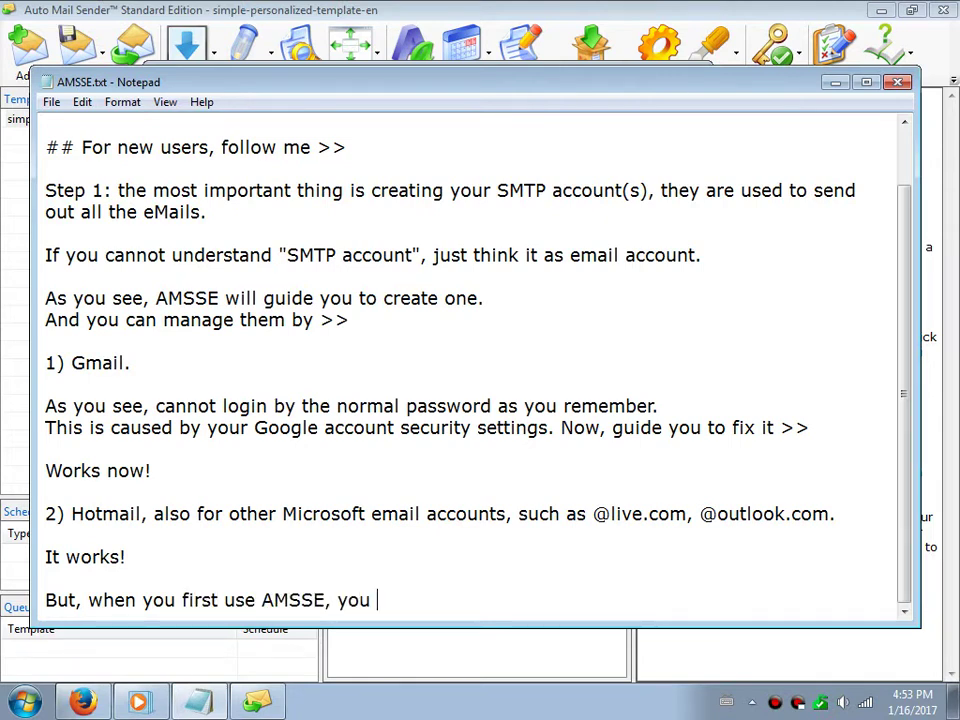
type("MAY ge")
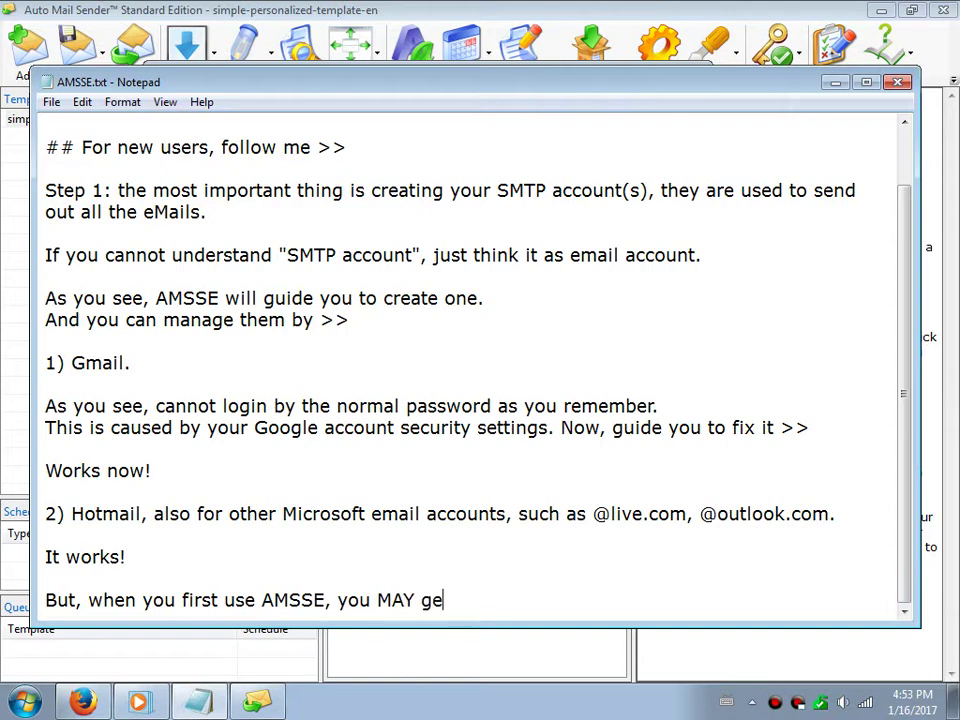
type("t an email f")
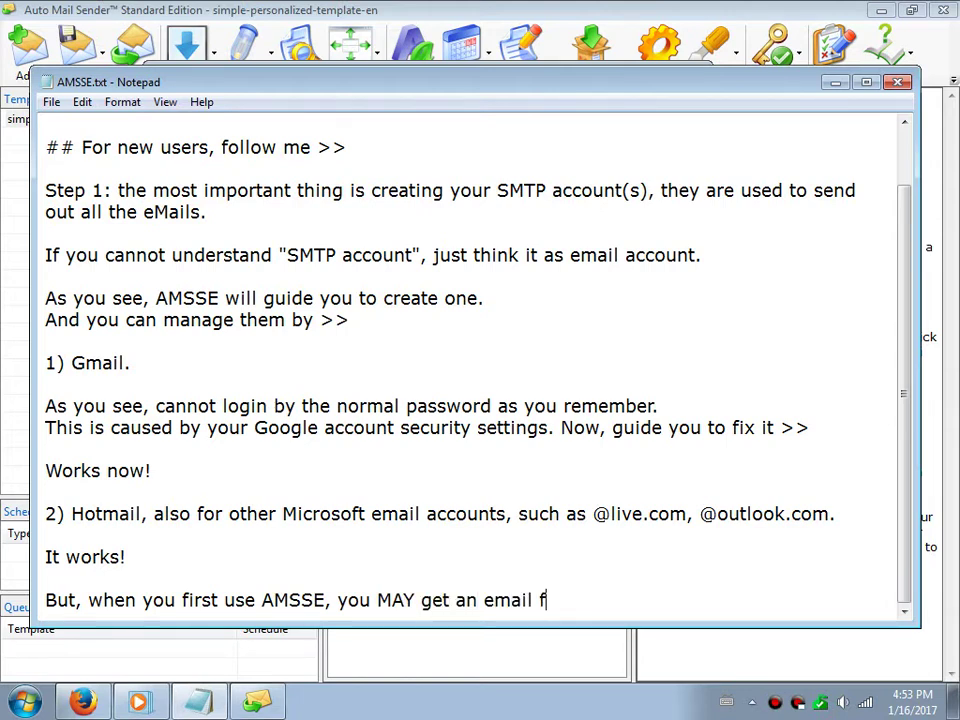
type("rom Micro")
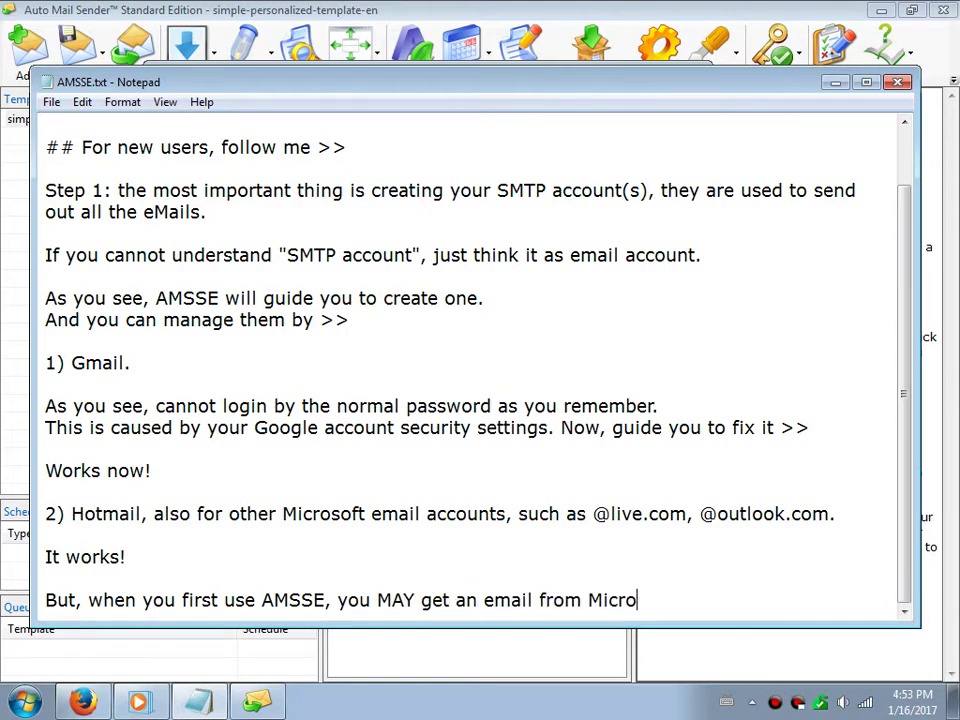
type("soft, said that ")
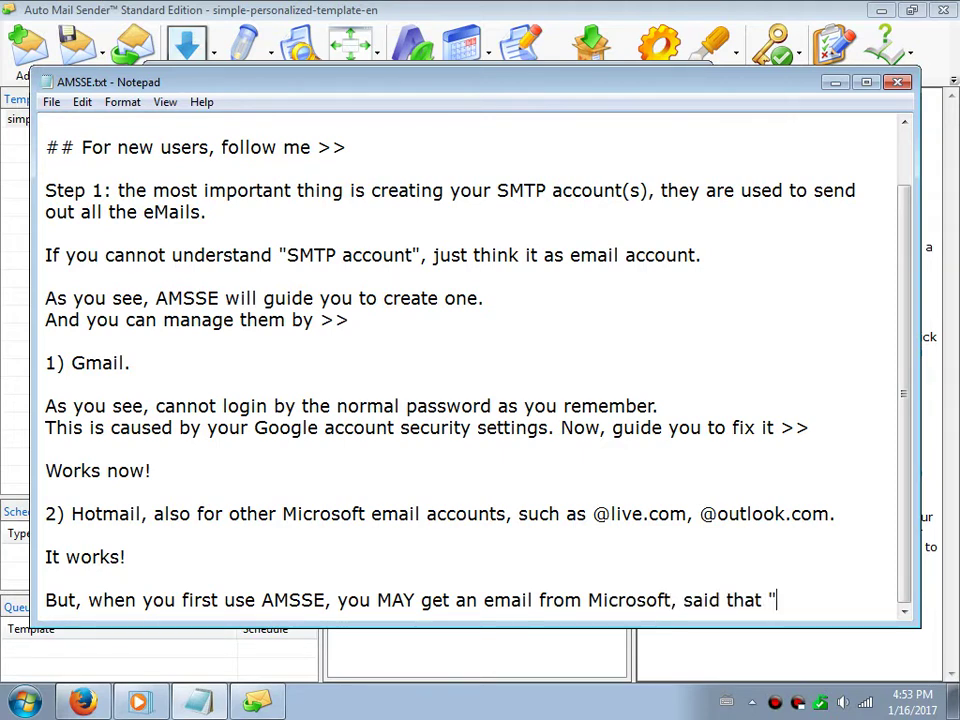
type("\"unusua")
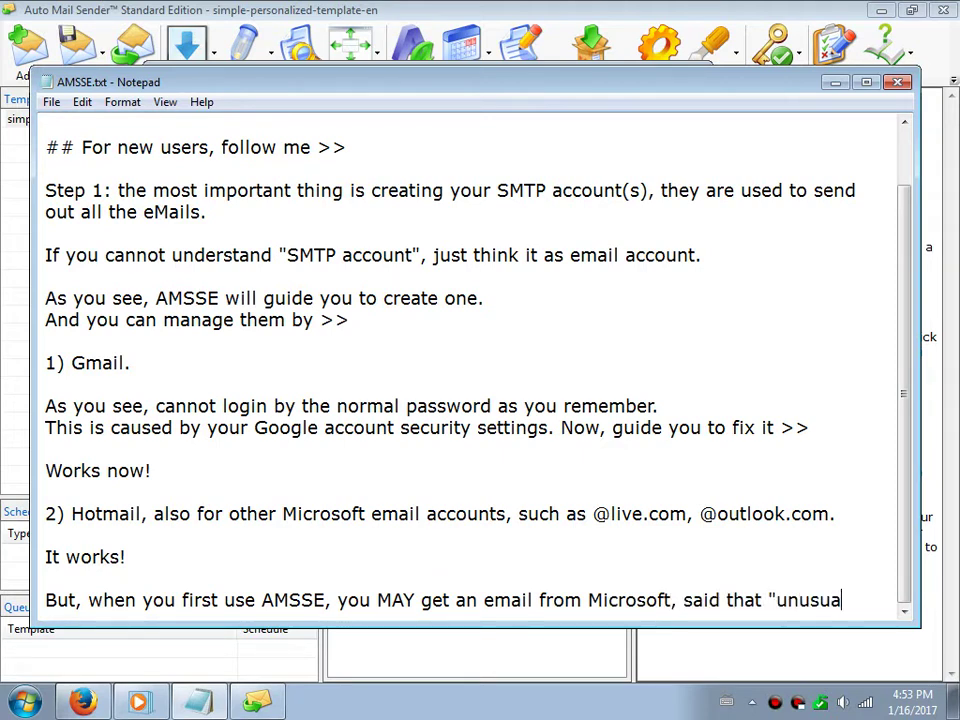
type("l sign-in")
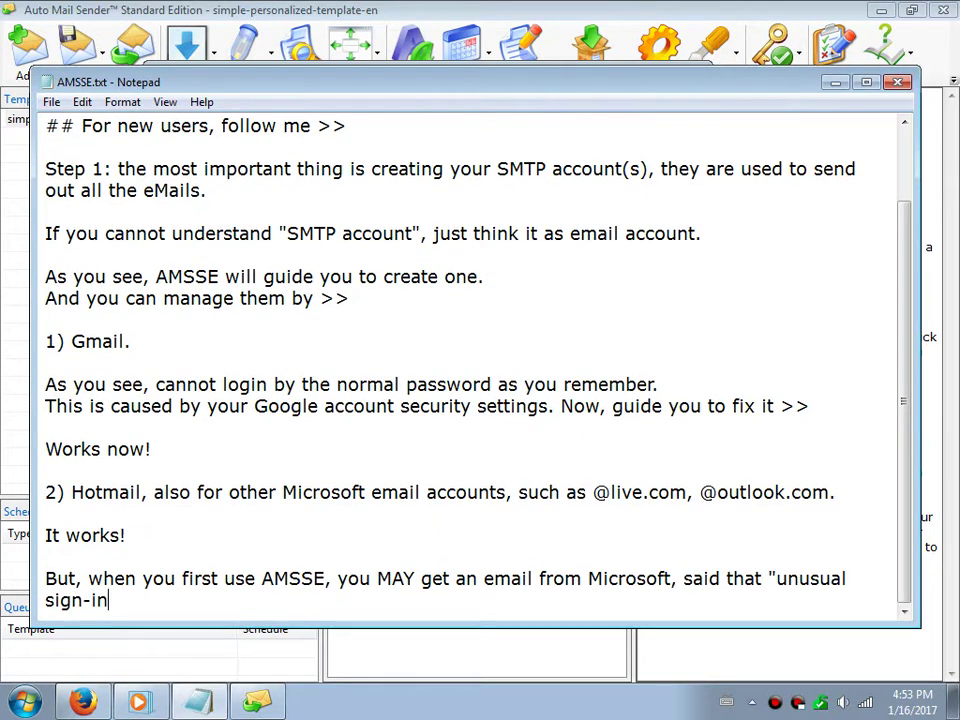
type(" activity")
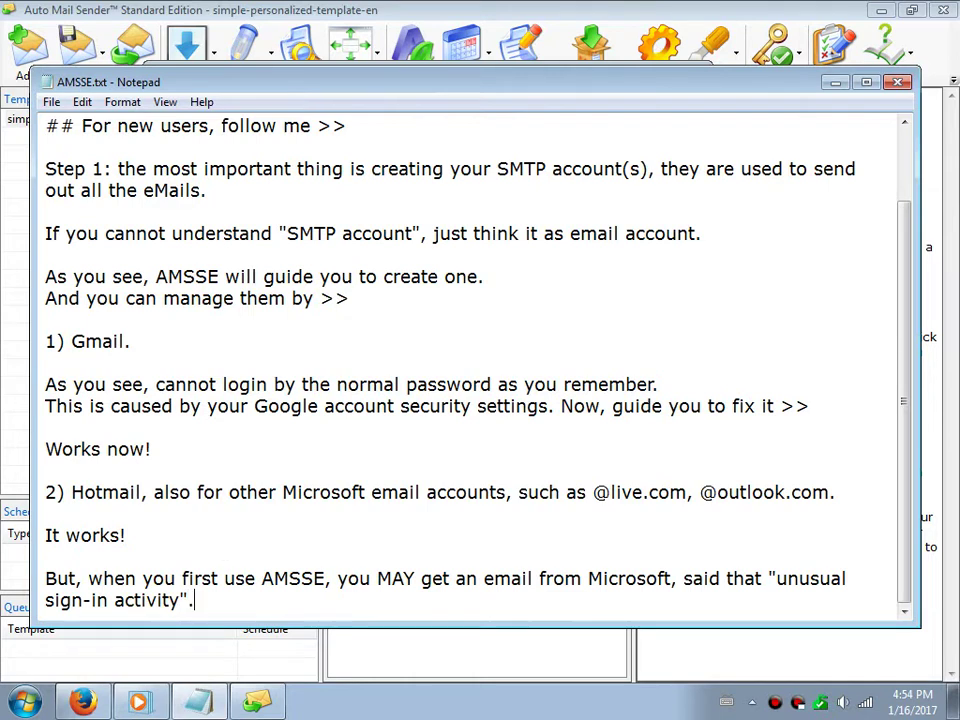
type("\".")
Add instructions to verify through that email before Hotmail works, followed by 'Watch >>'
key("Return")
key("Return")
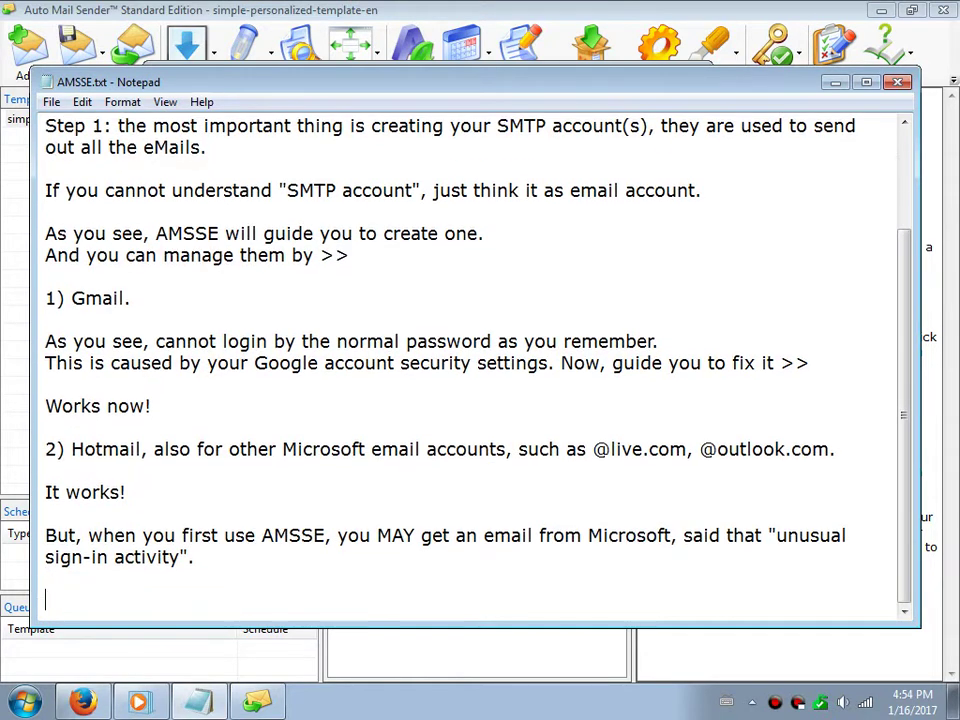
type("Just foll")
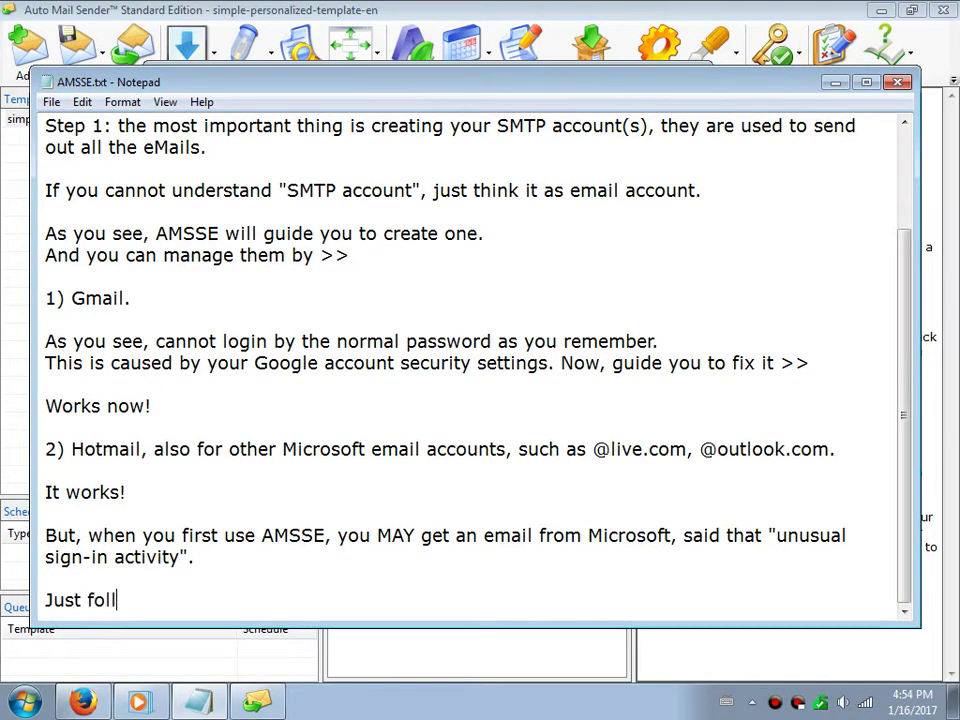
type("ow this email to m")
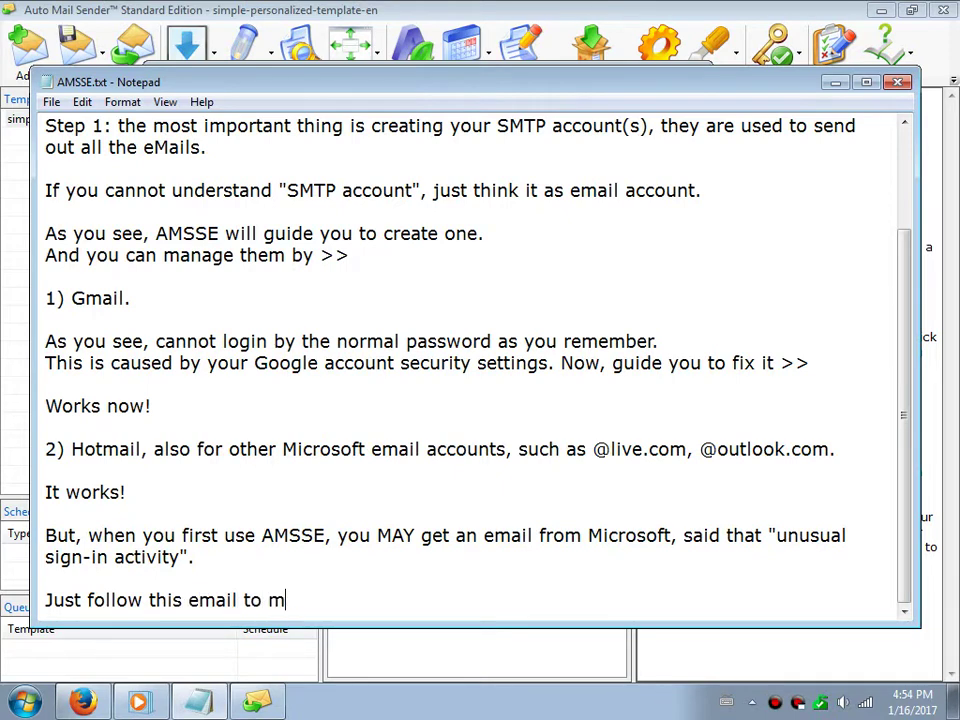
type("ake sure that ")
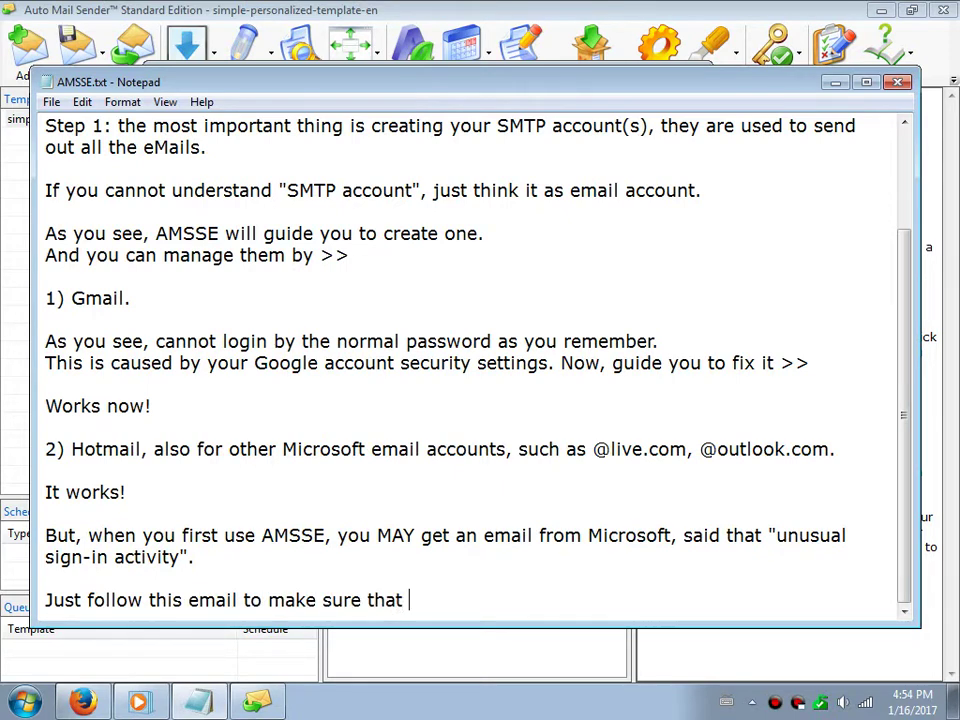
type("is you, and ")
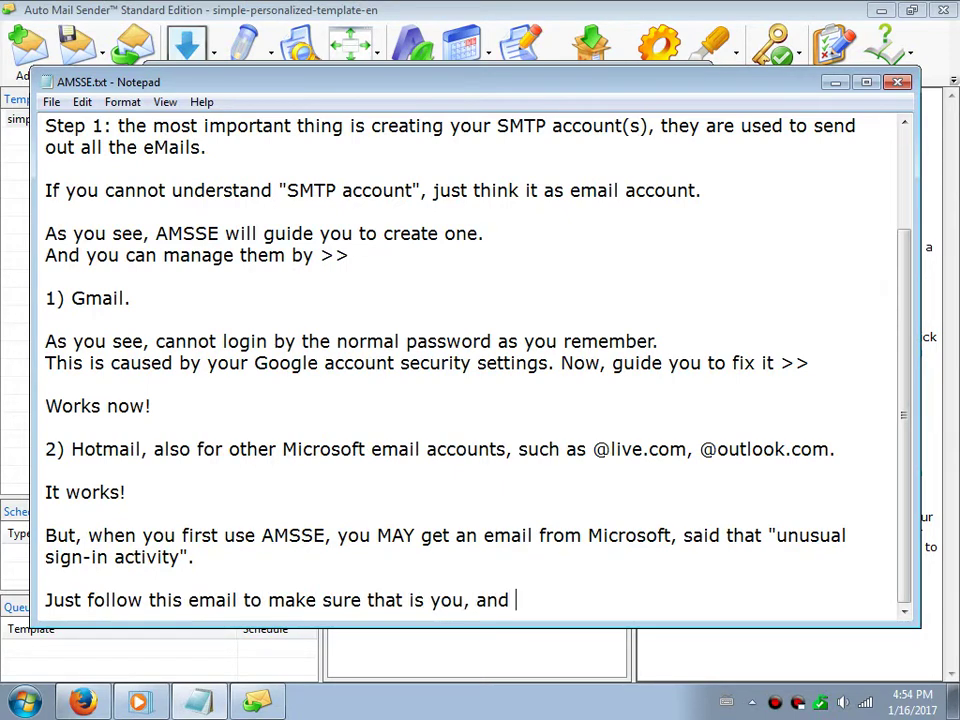
type("then go")
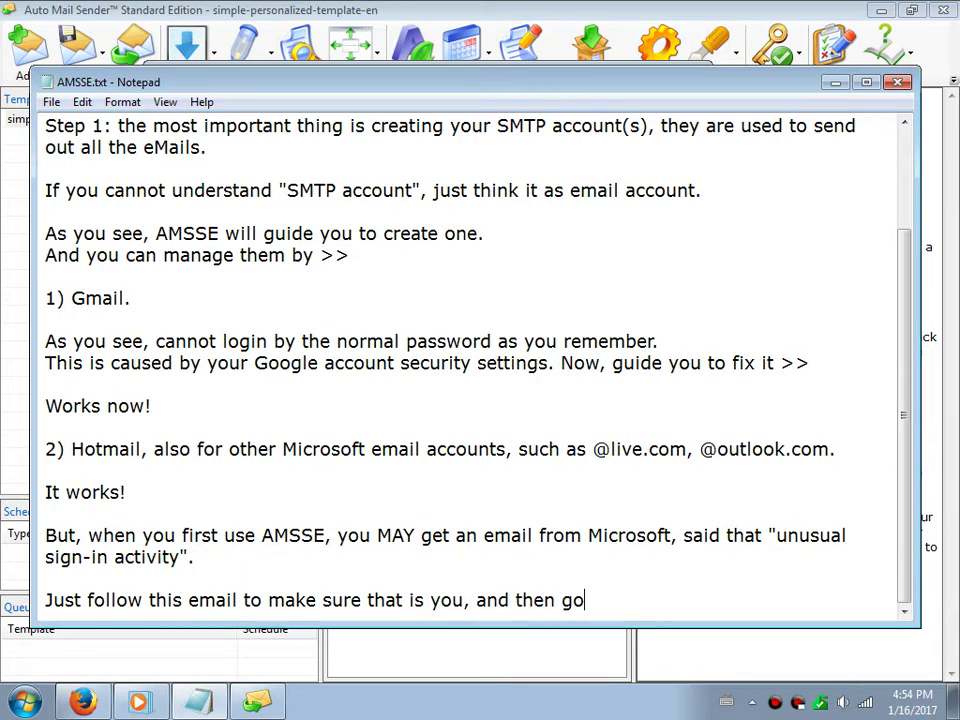
type(" back to ")
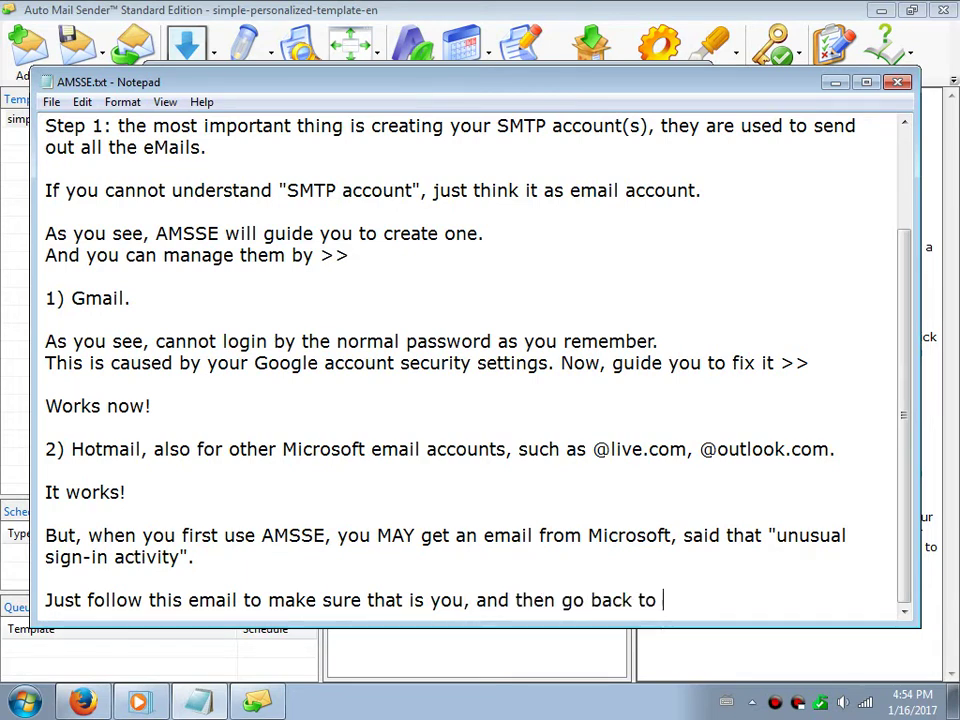
type("AMSSE")
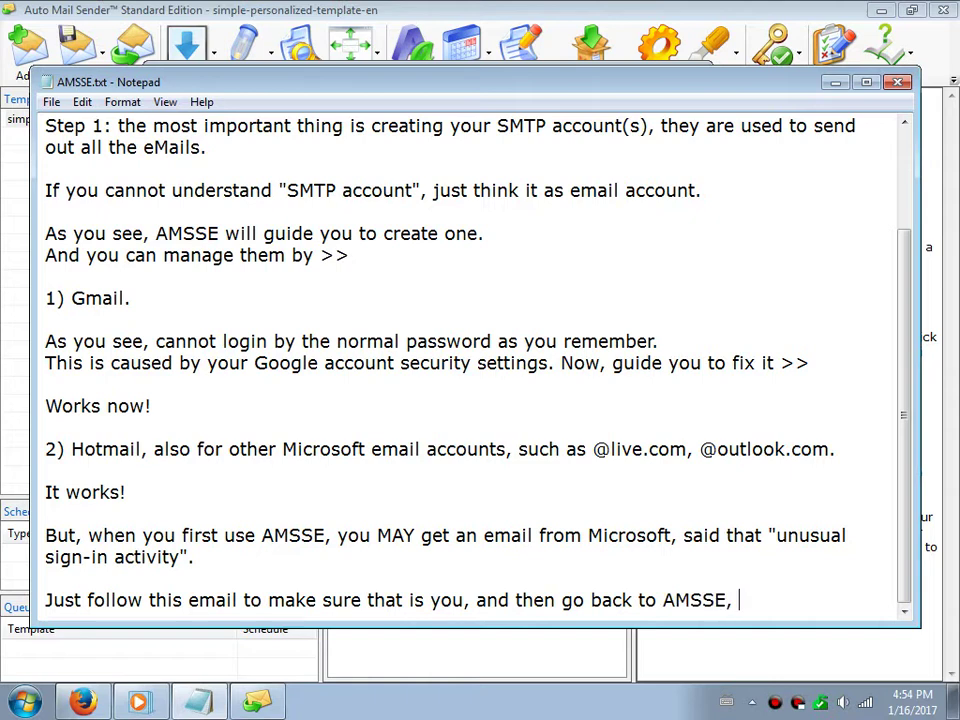
type(", your Hotmail")
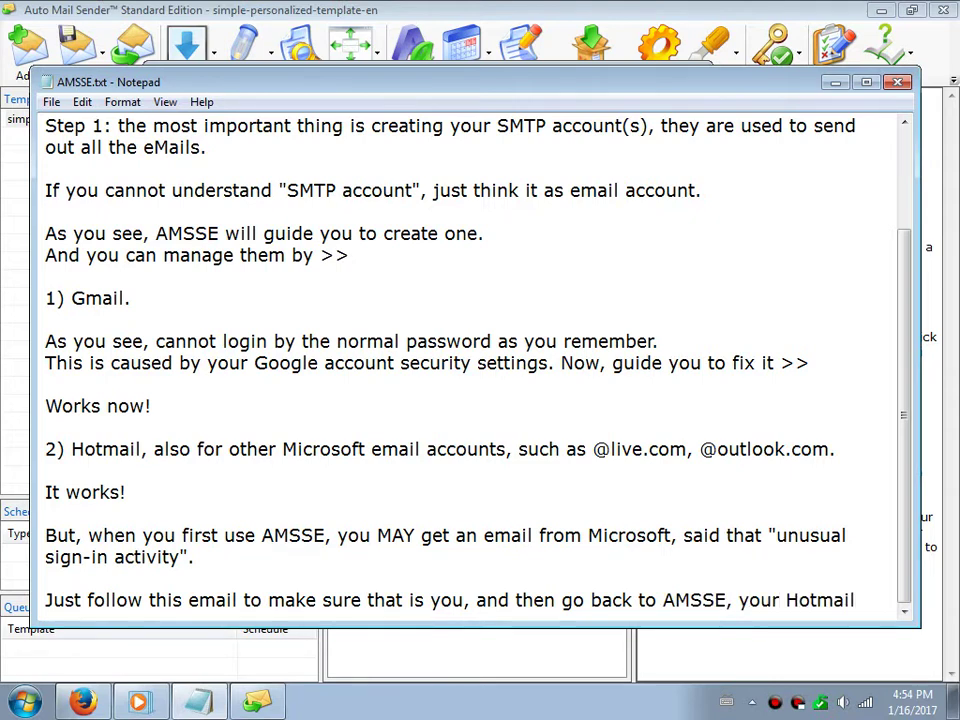
type(" will work.")
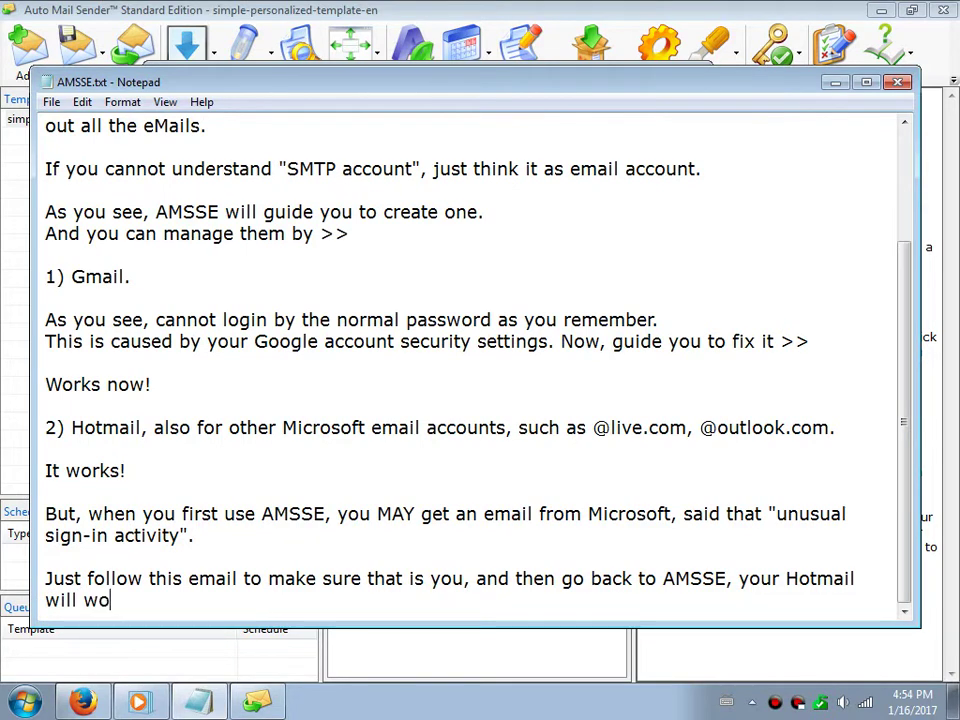
key("Return")
key("Return")
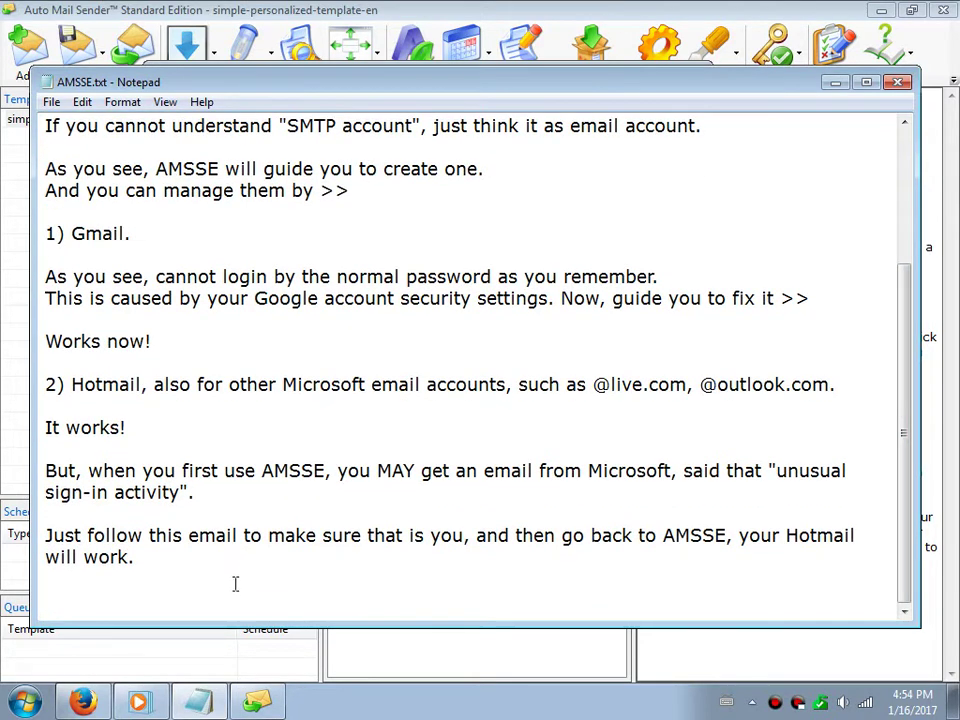
type("Watch >>")
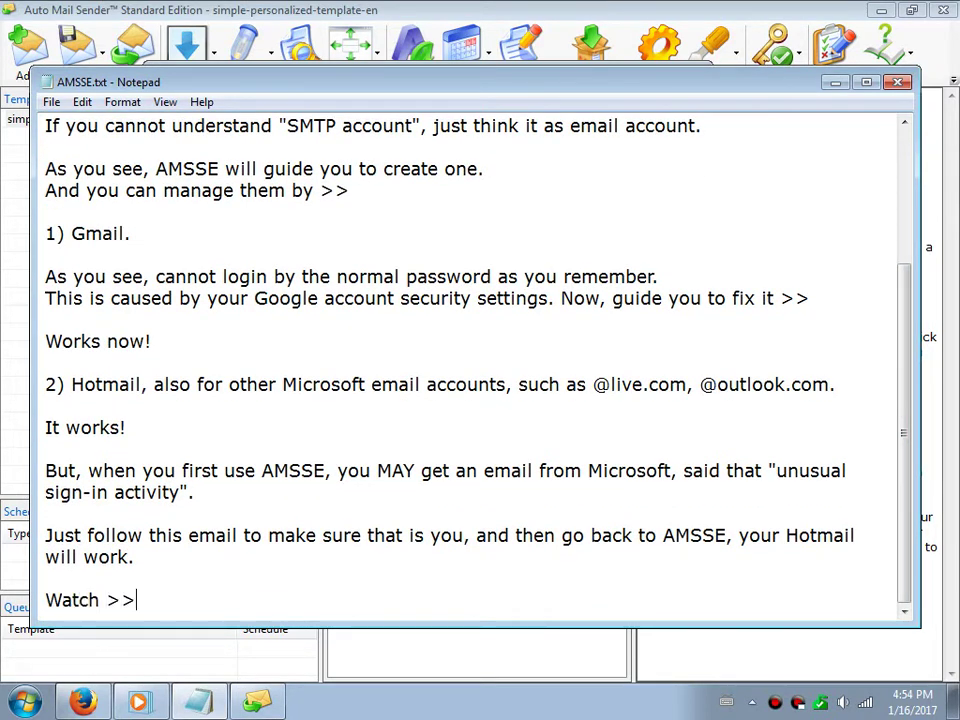
left_click(148, 700)
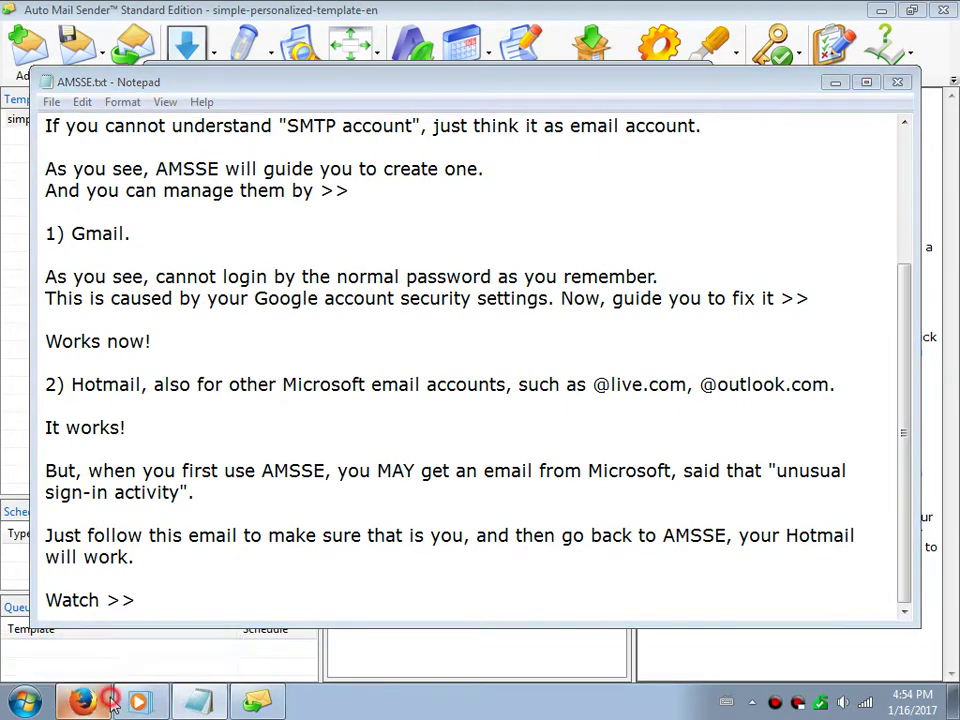
Open Microsoft's unusual sign-in email in Gmail and follow its 'Review recent activity' link
left_click(120, 14)
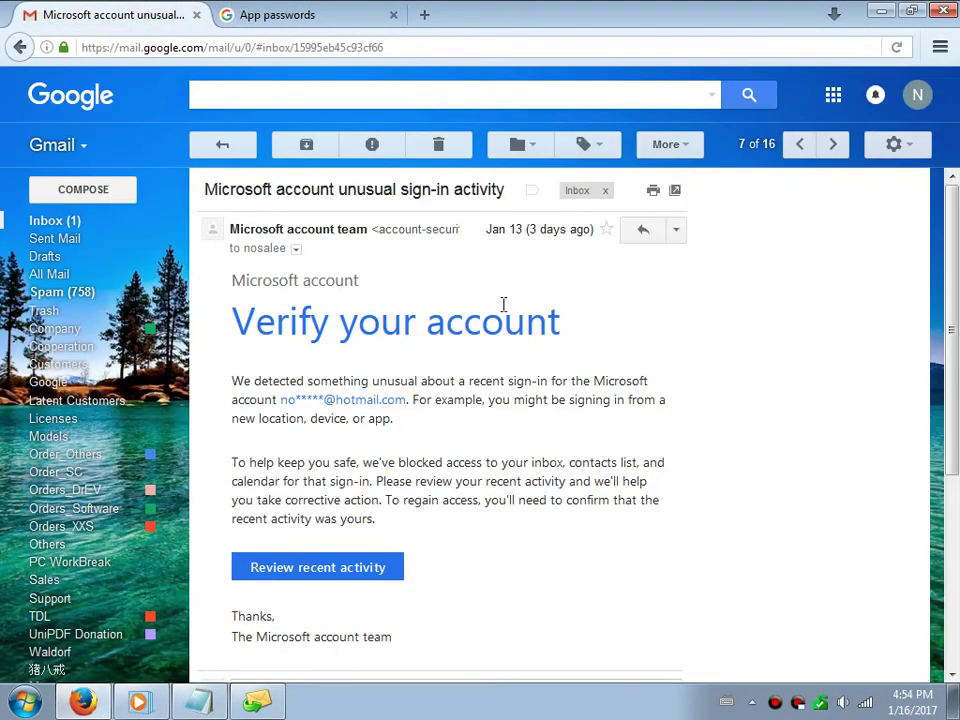
left_click_drag(312, 189, 506, 191)
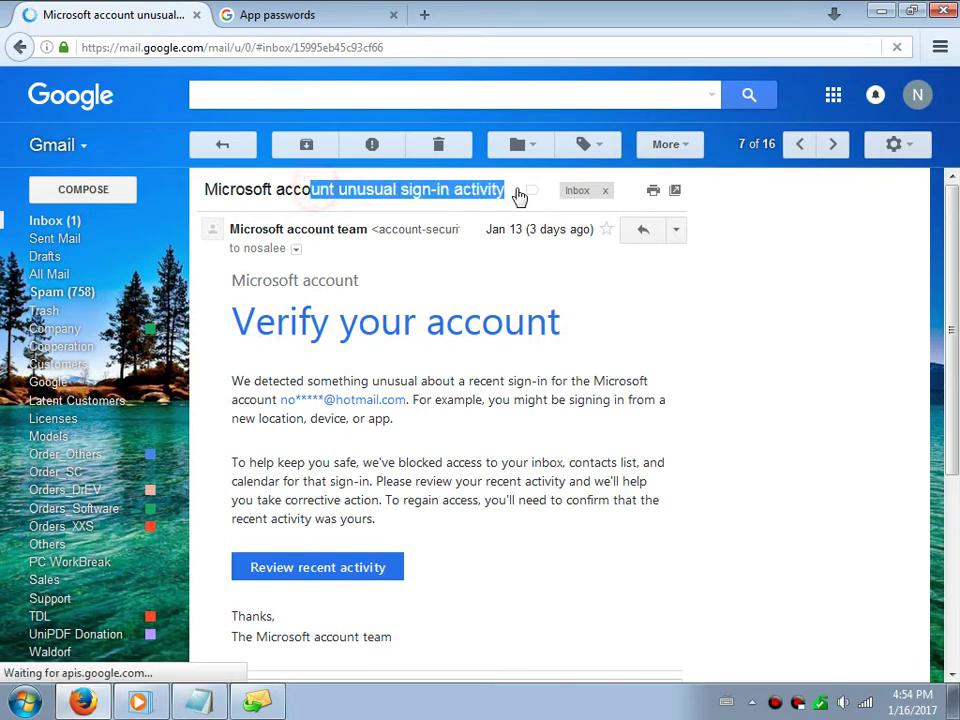
left_click(366, 368)
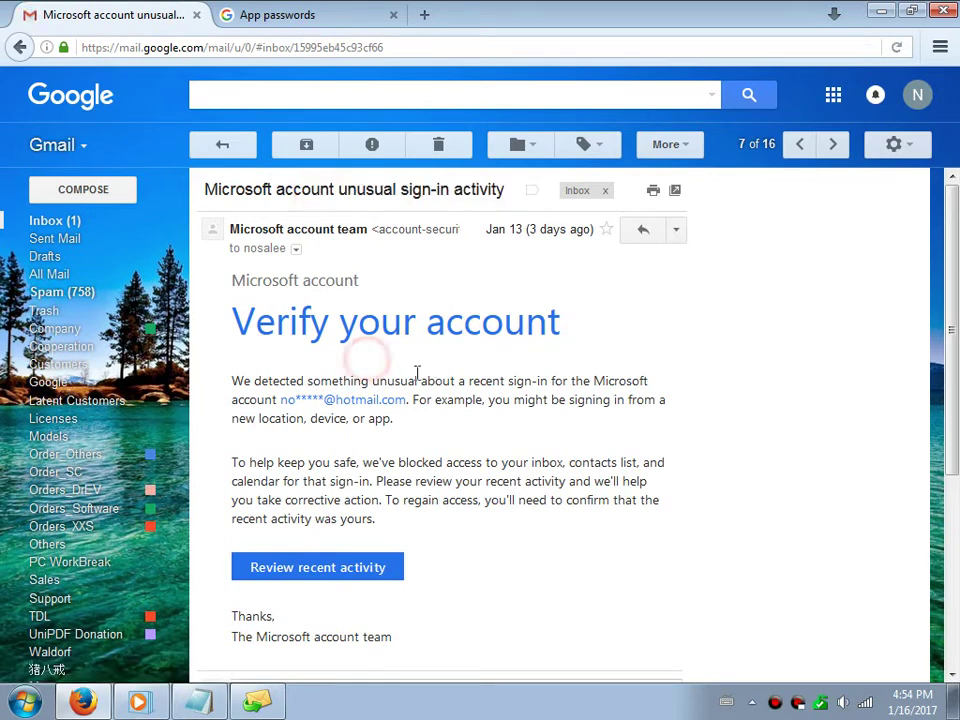
left_click(324, 569)
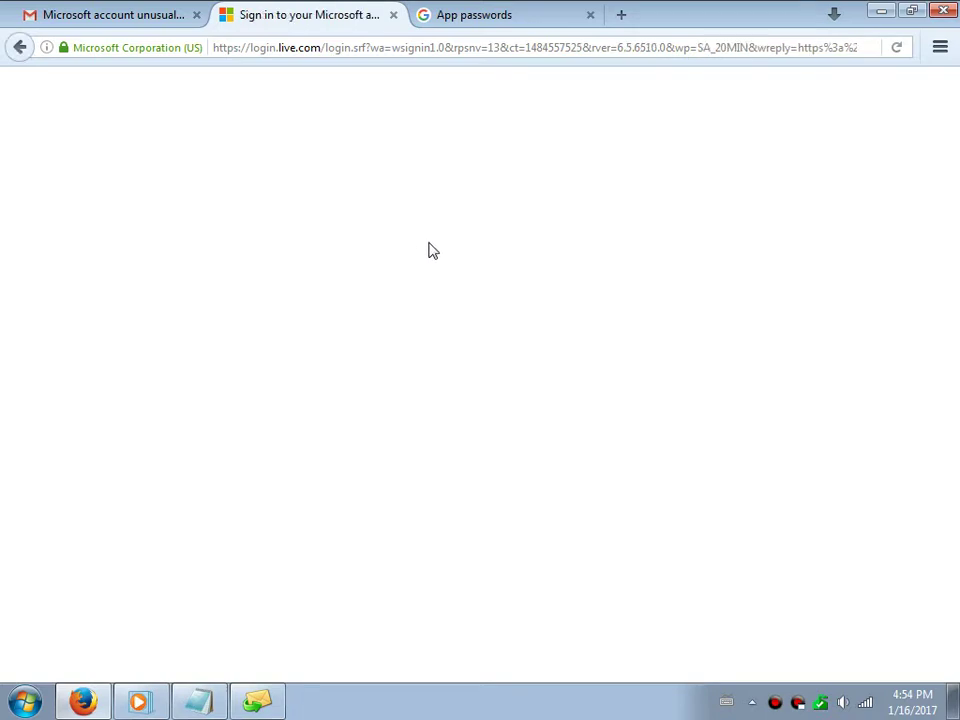
Sign in to the Microsoft account and browse the list of recent successful sign-ins
left_click(437, 318)
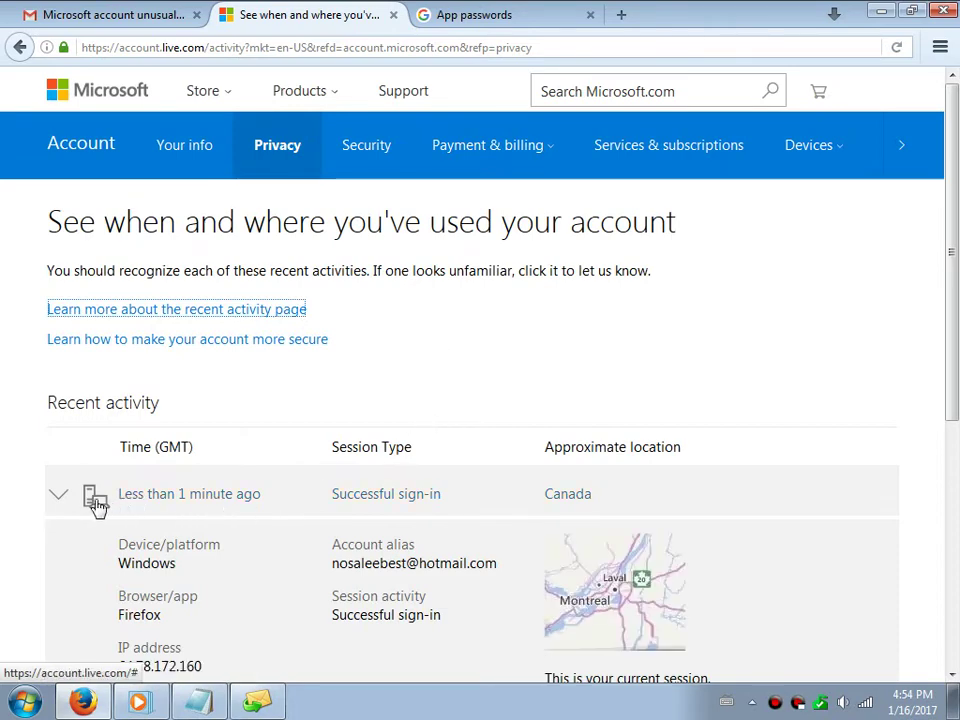
left_click(56, 506)
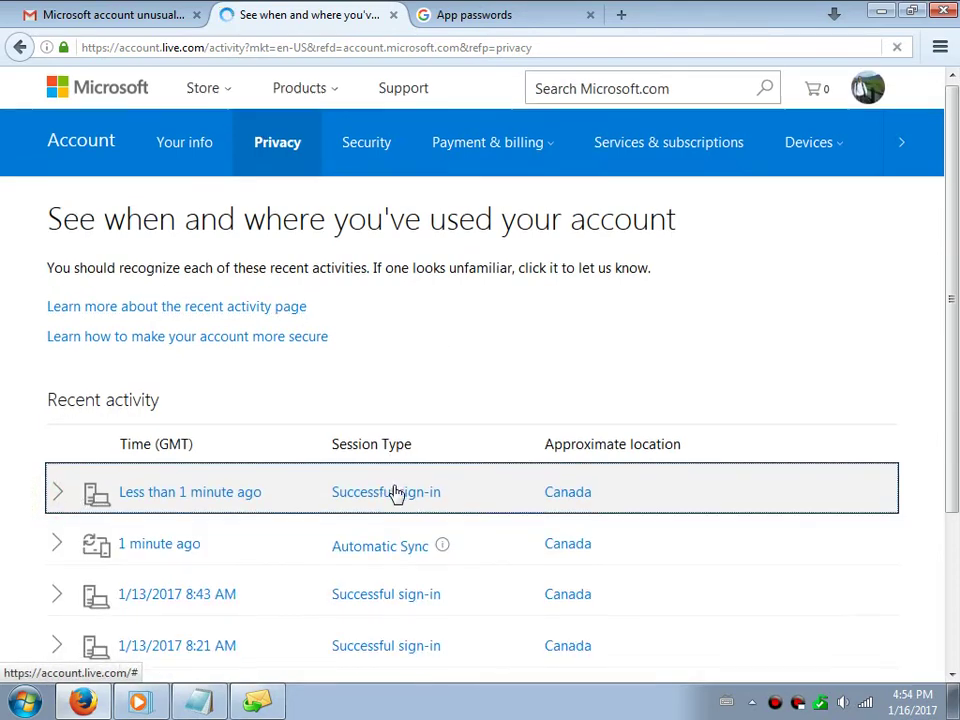
scroll(396, 492, "down", 2)
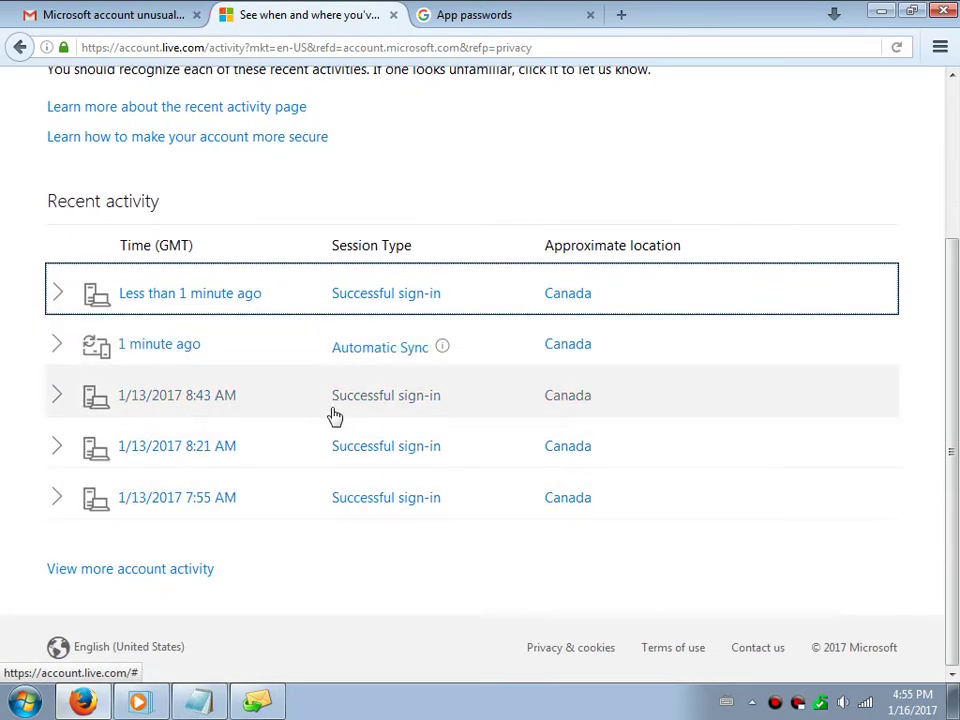
Add the heading '3) Other email providers.' followed by a 'Watch >>' line to the notes
left_click(199, 700)
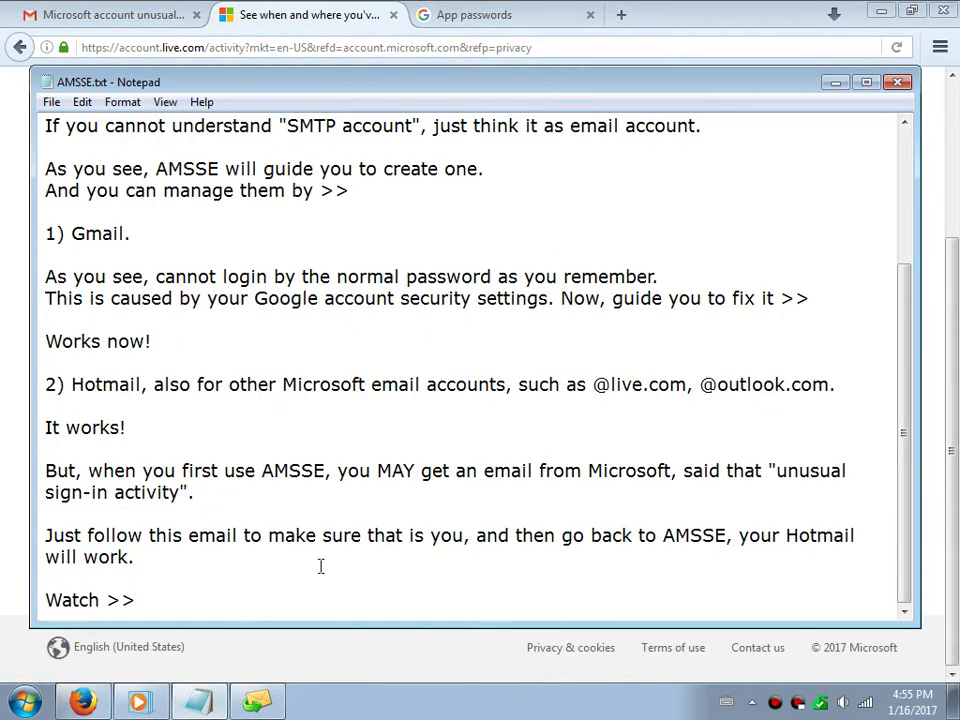
key("Return")
key("Return")
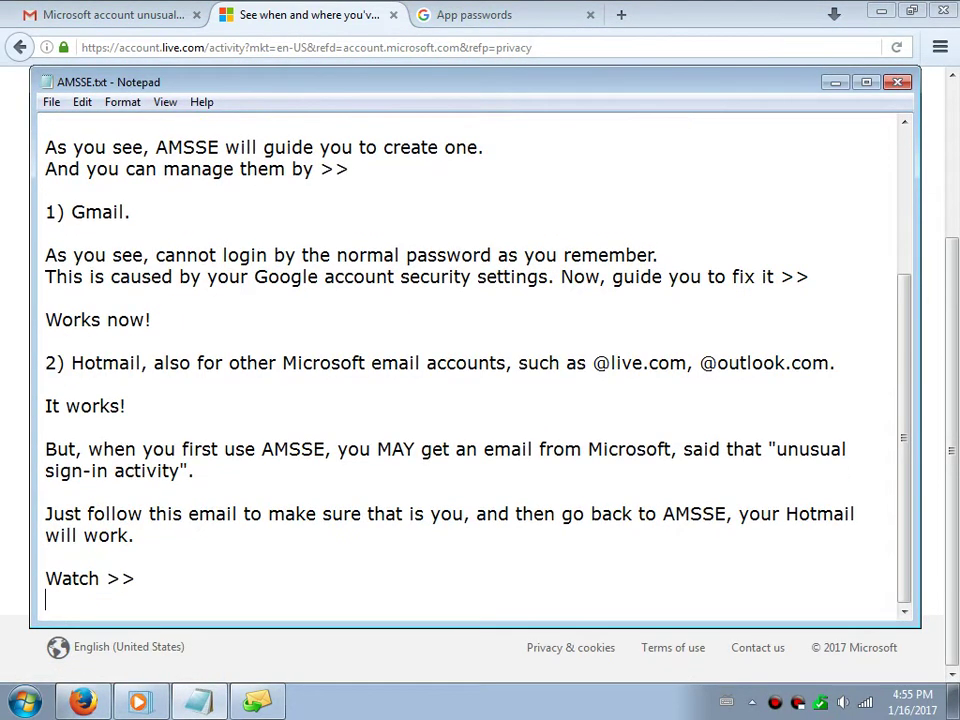
type("3) O")
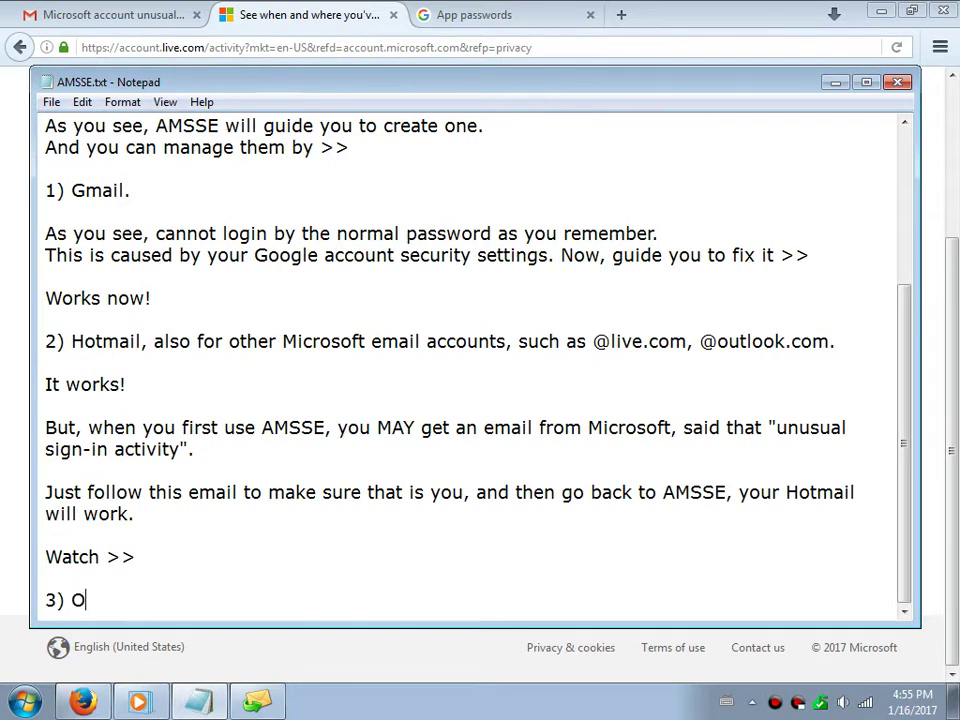
type("ther email providers")
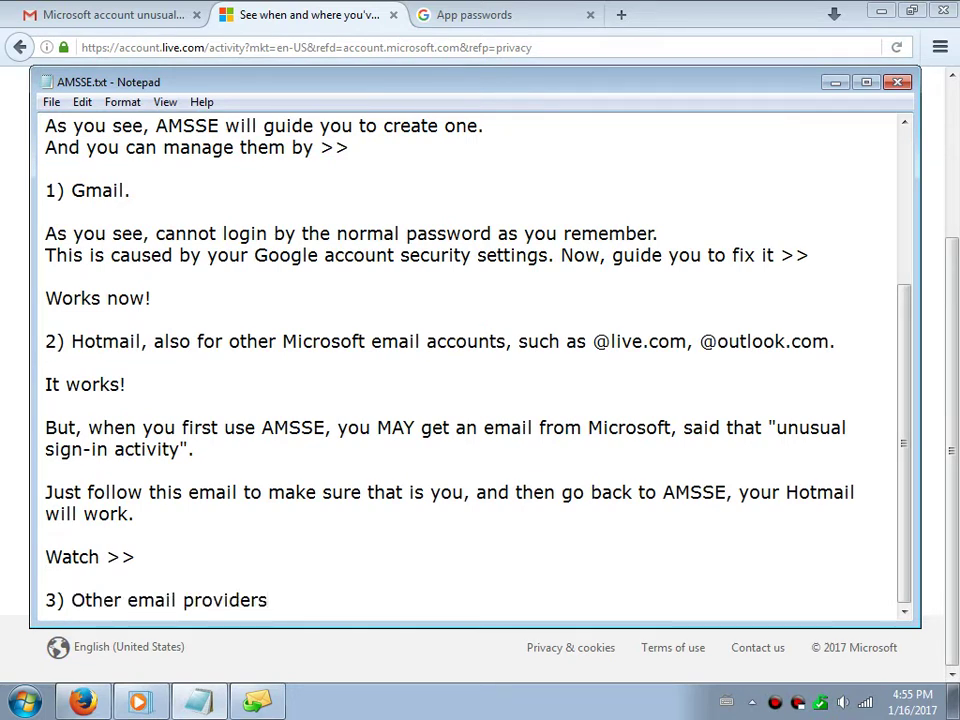
type(".")
key("Return")
key("Return")
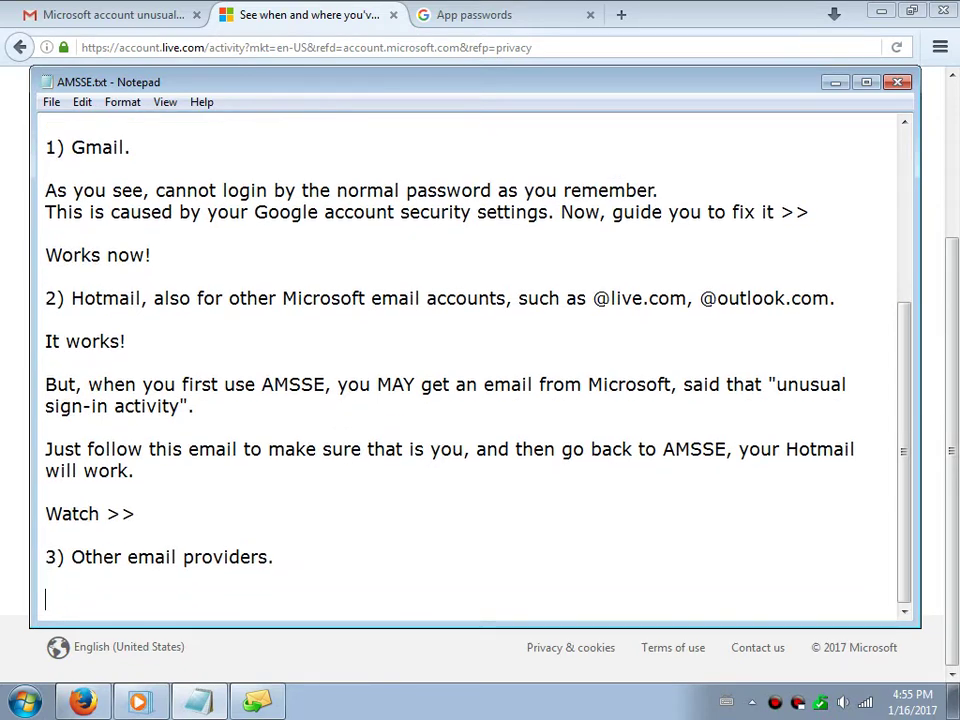
type("Watch")
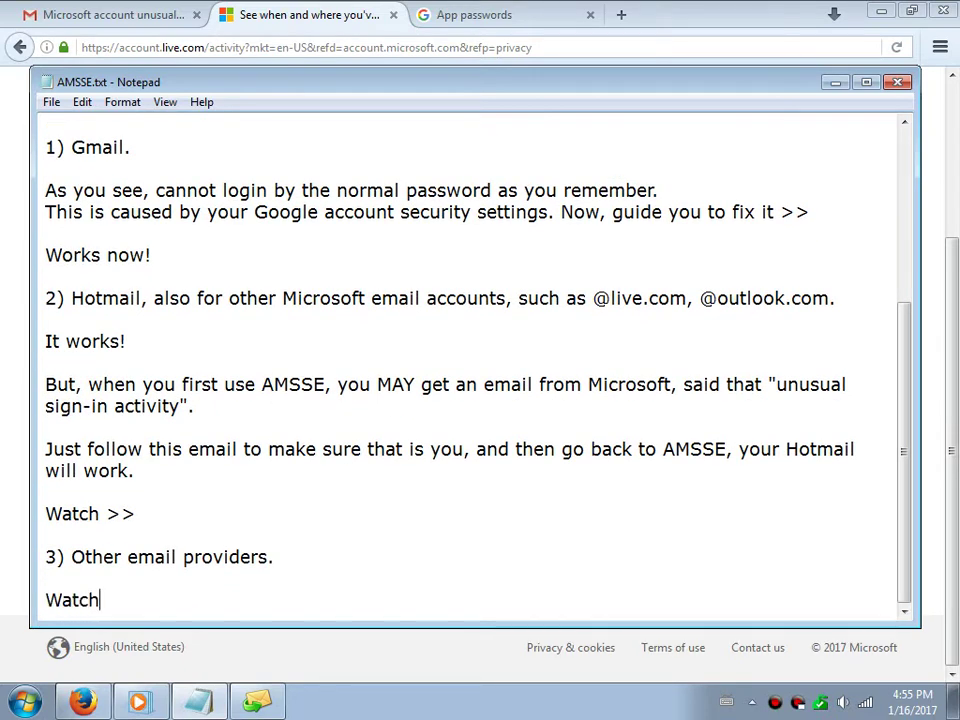
type(" >>")
key("Return")
key("Return")
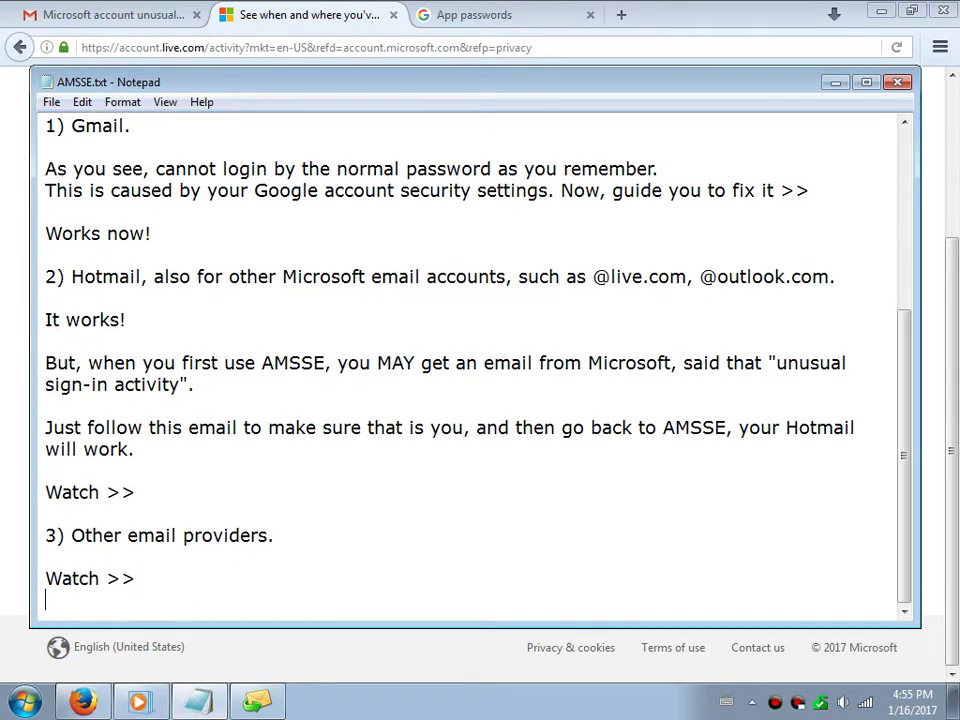
Back in Auto Mail Sender, dismiss the successful connection message and open the account-type choices
left_click(258, 700)
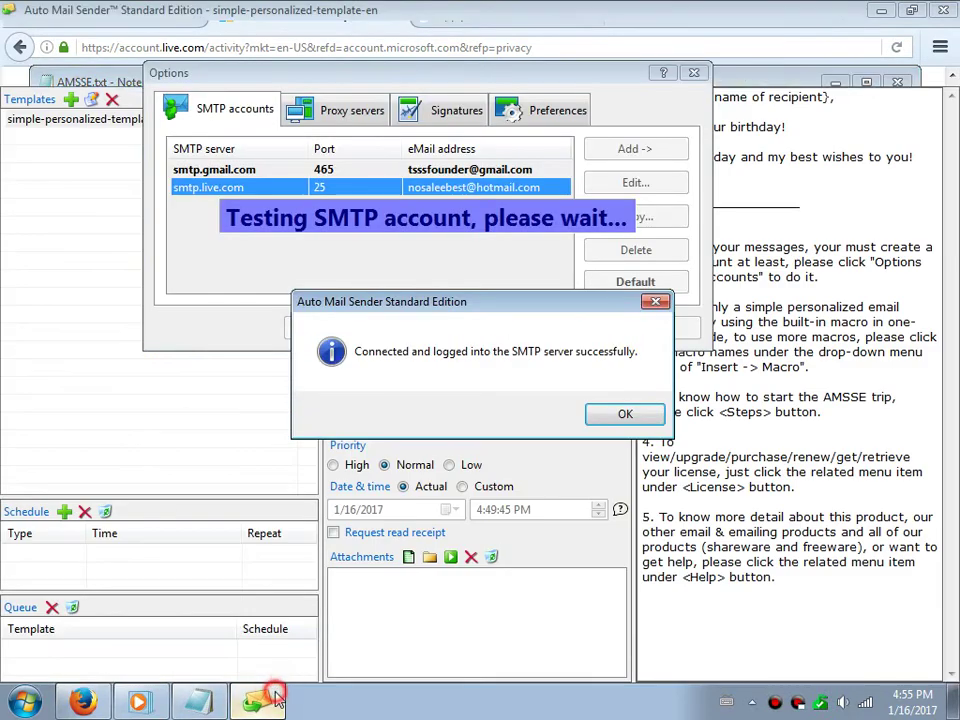
left_click(621, 413)
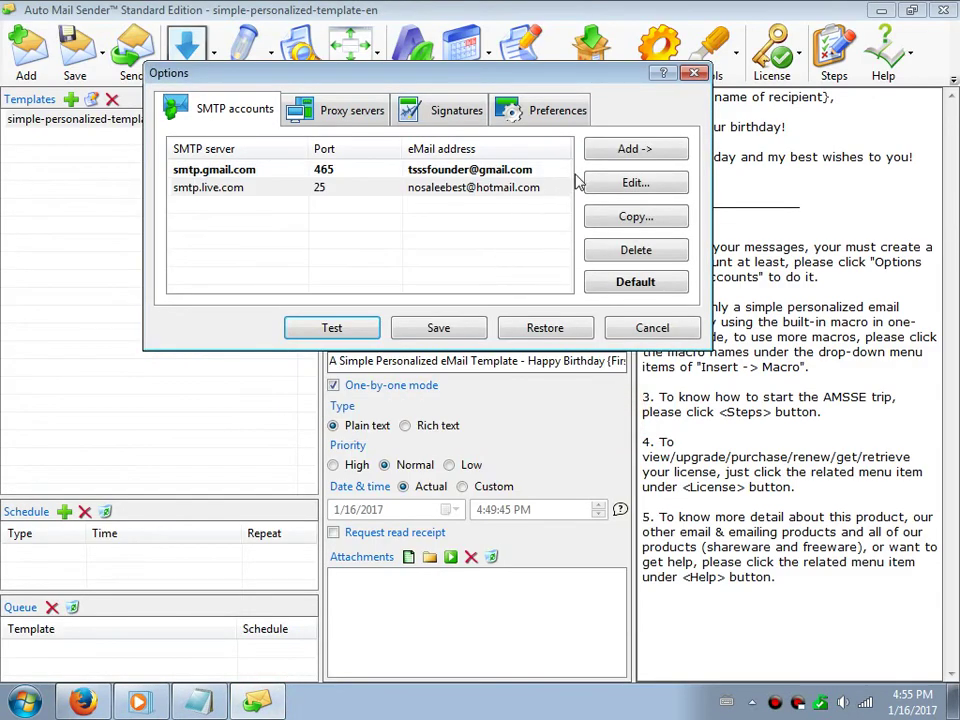
left_click(621, 150)
Add a normal SMTP account for smtp.139.com with its login user, password and display name
left_click(658, 176)
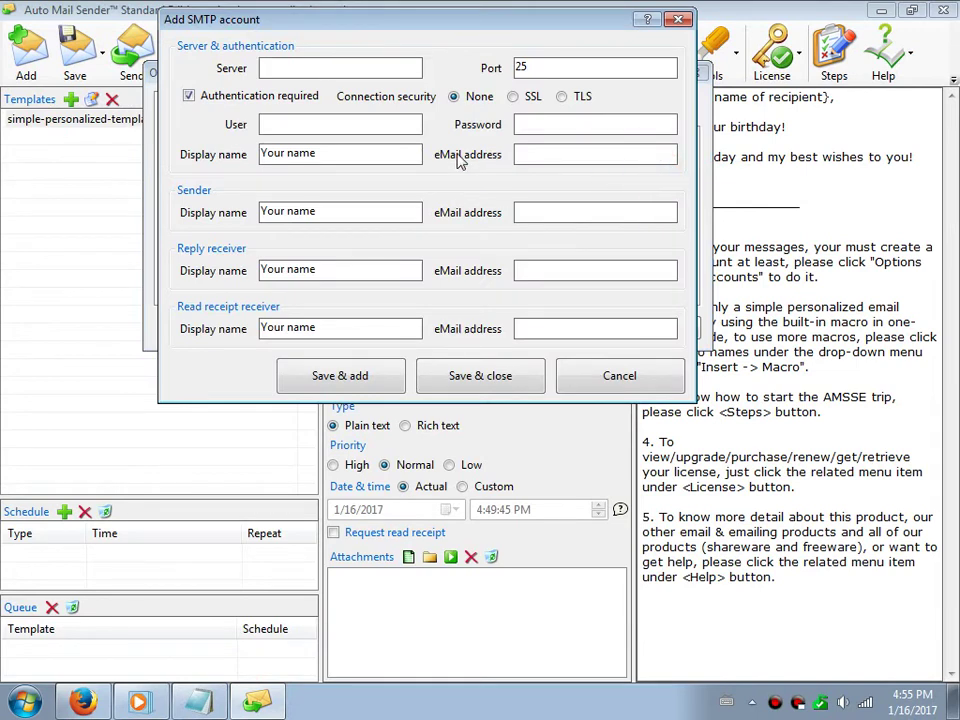
type("smtp.139.com")
key("Tab")
key("Tab")
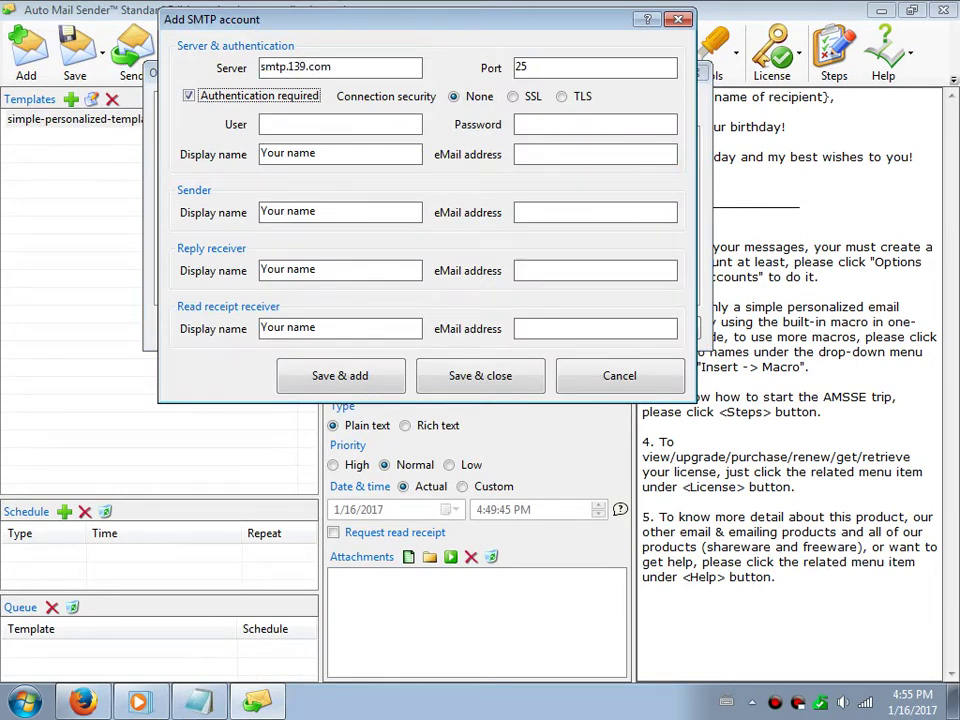
left_click(381, 118)
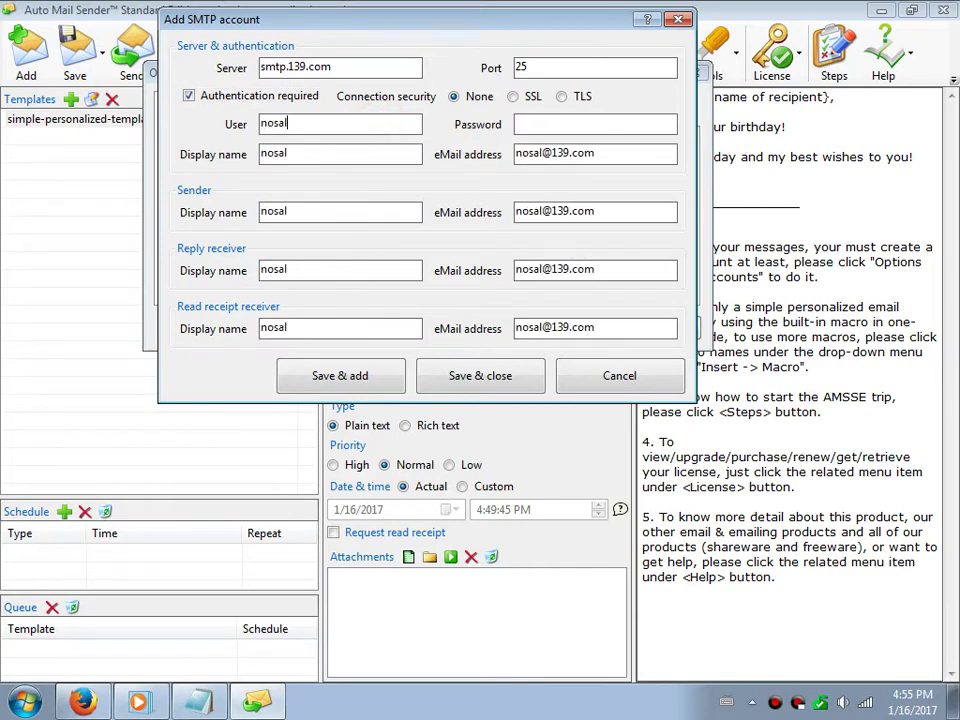
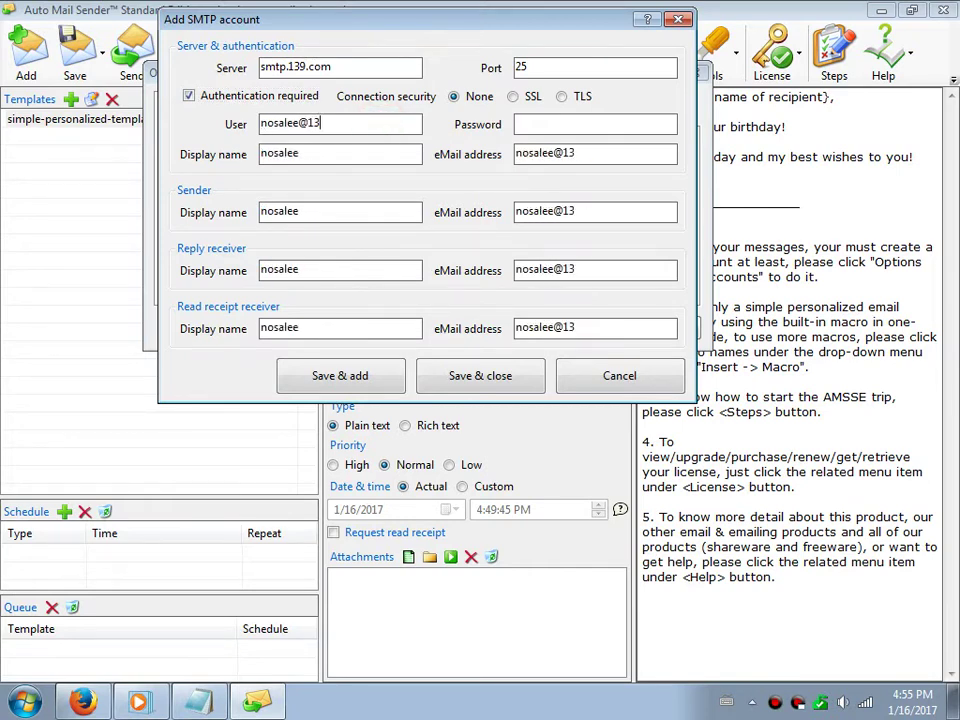
key("Tab")
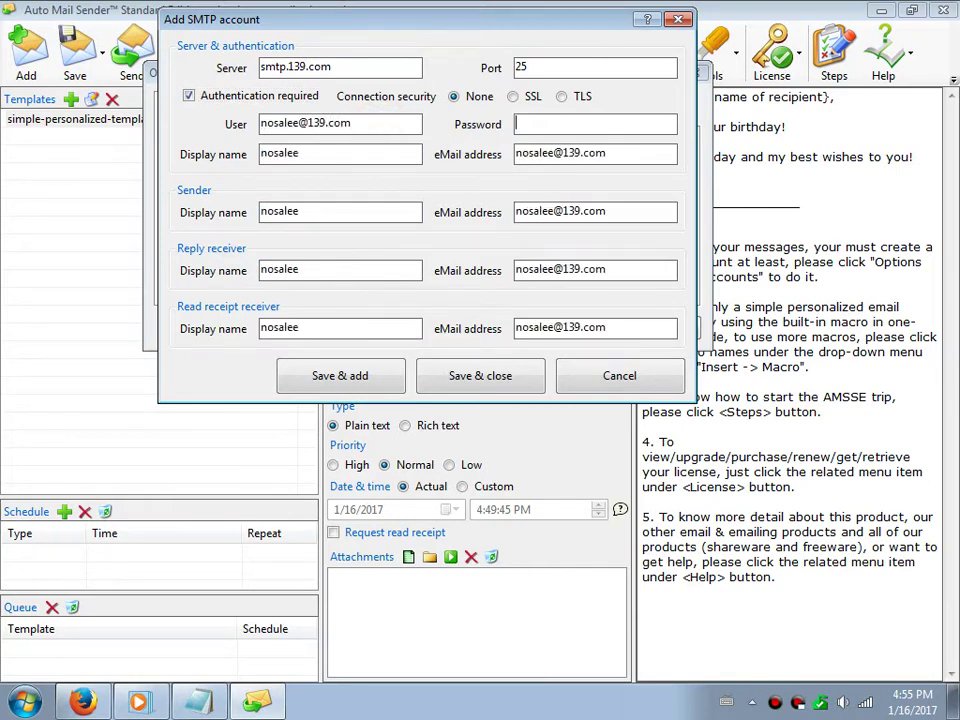
key("Tab")
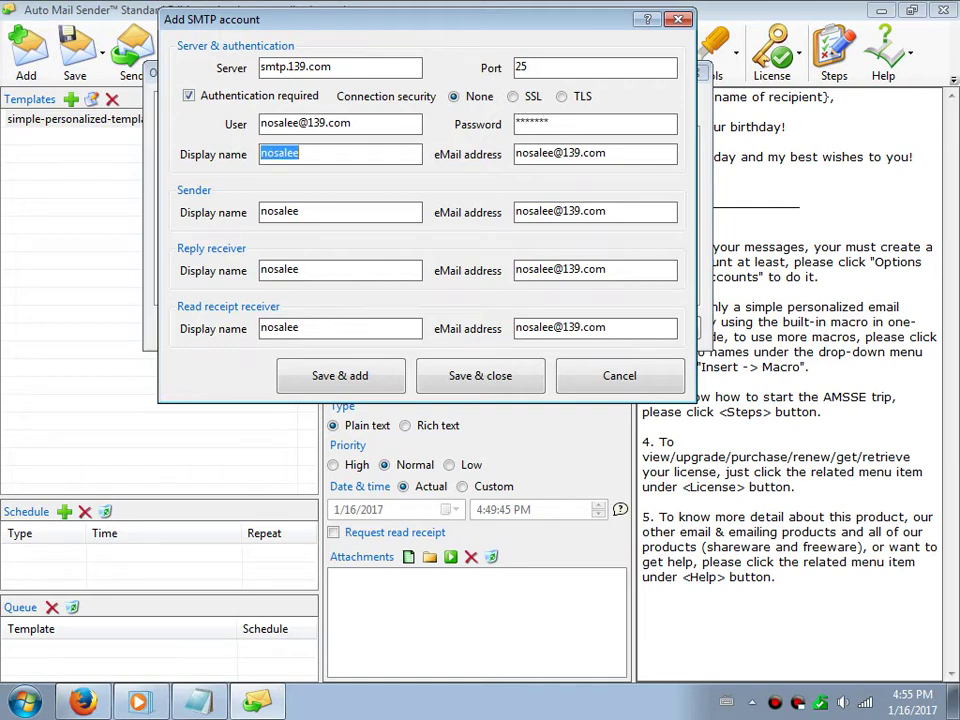
type("Nosa Lee")
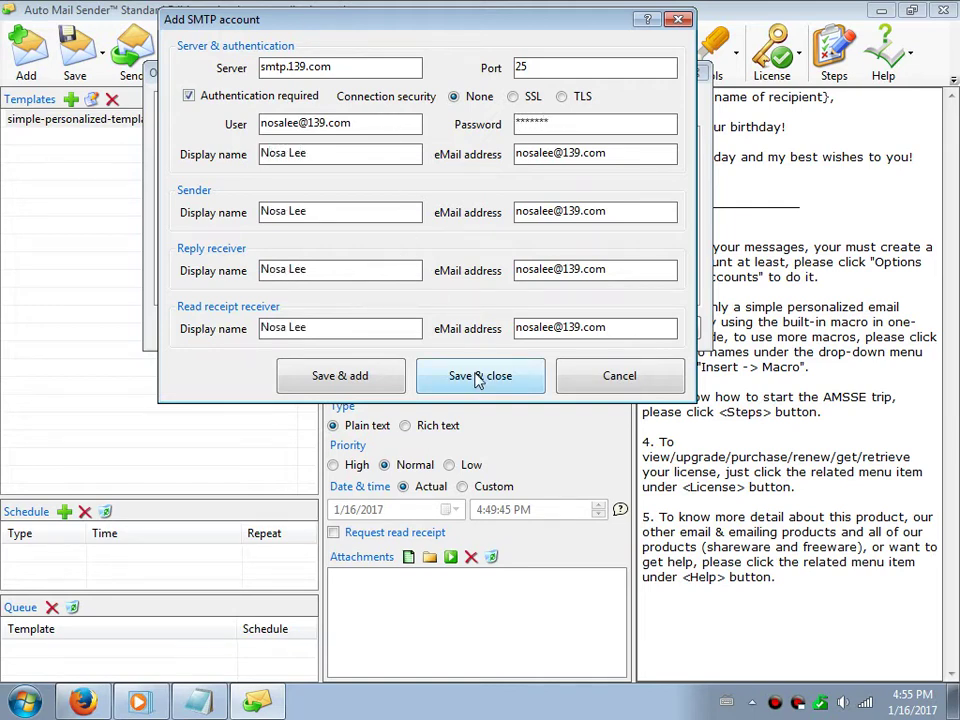
Save the smtp.139.com account and confirm it logs in successfully on port 25
left_click(469, 374)
left_click(268, 206)
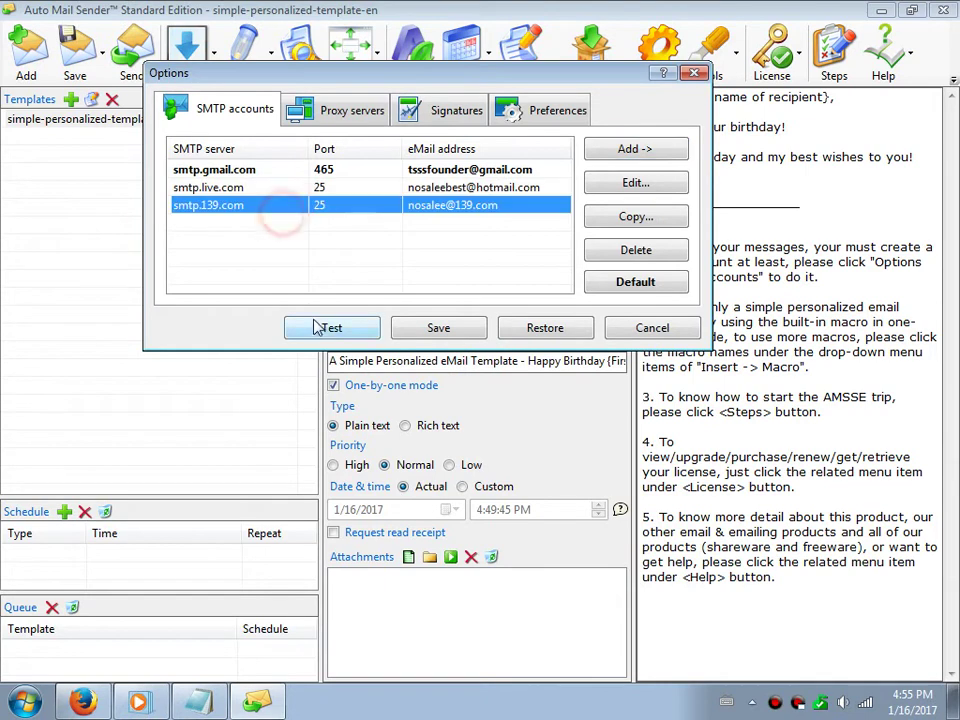
left_click(318, 327)
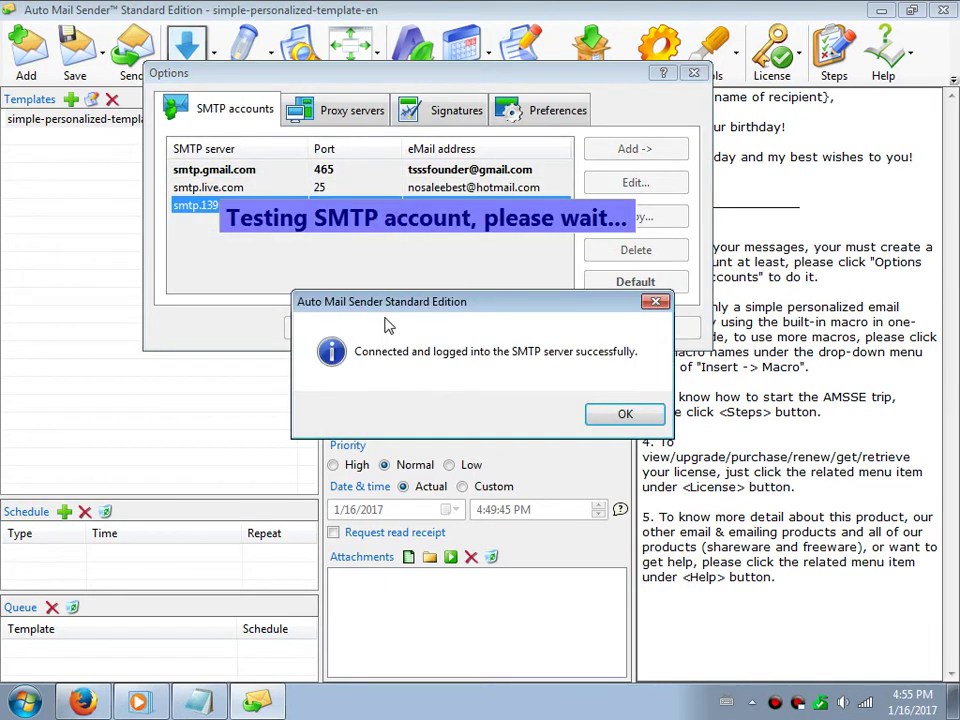
left_click(228, 703)
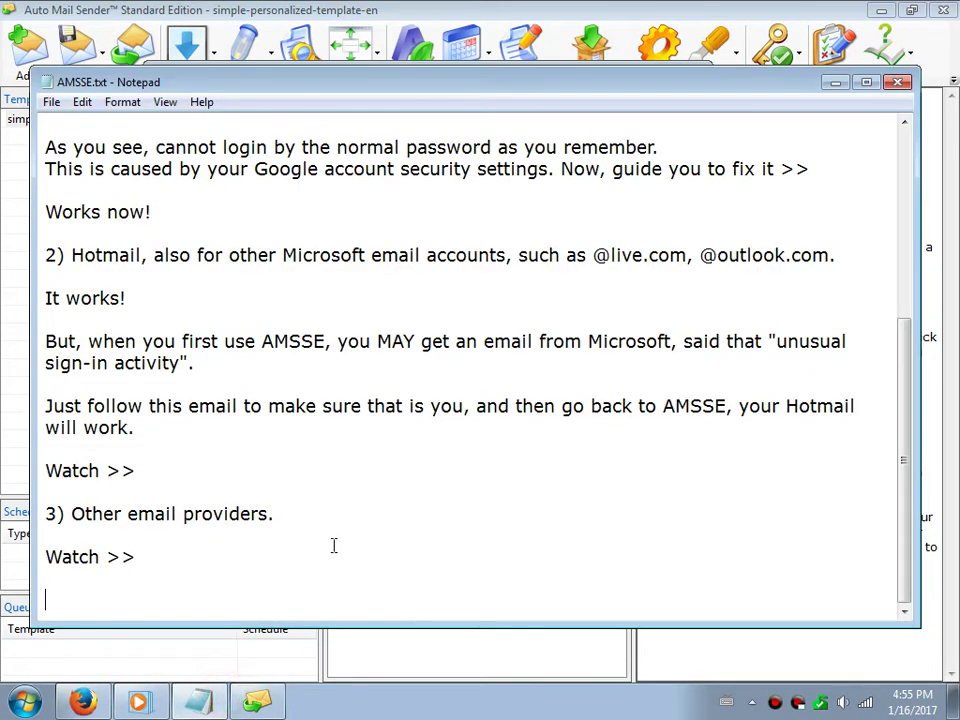
Note 'It works!' and that setup is easy when you know the exact settings
type("It works!")
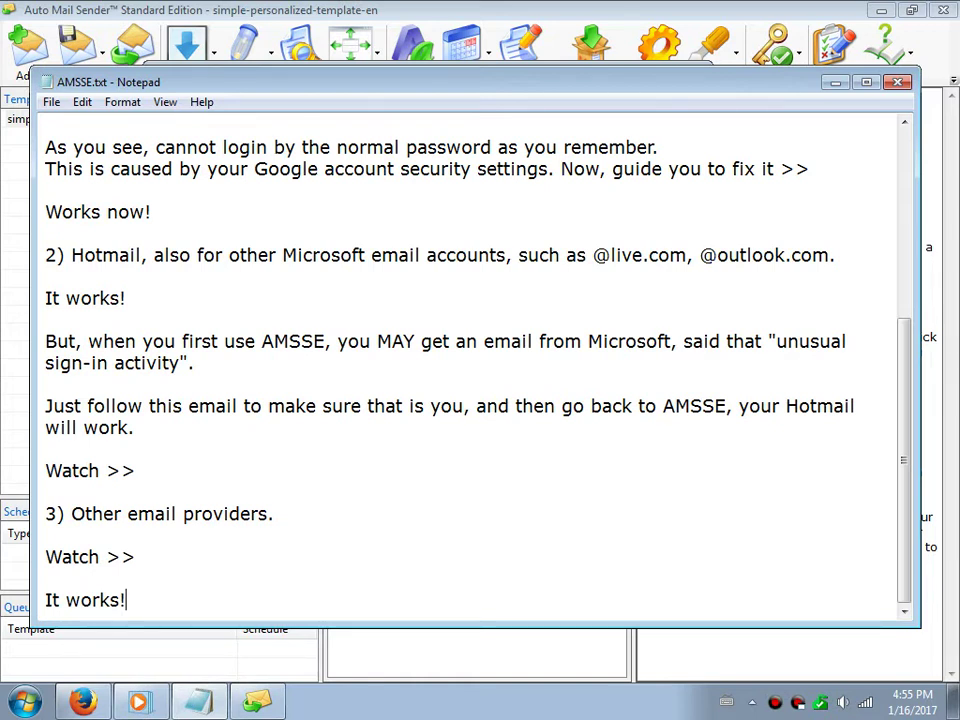
key("Return")
key("Return")
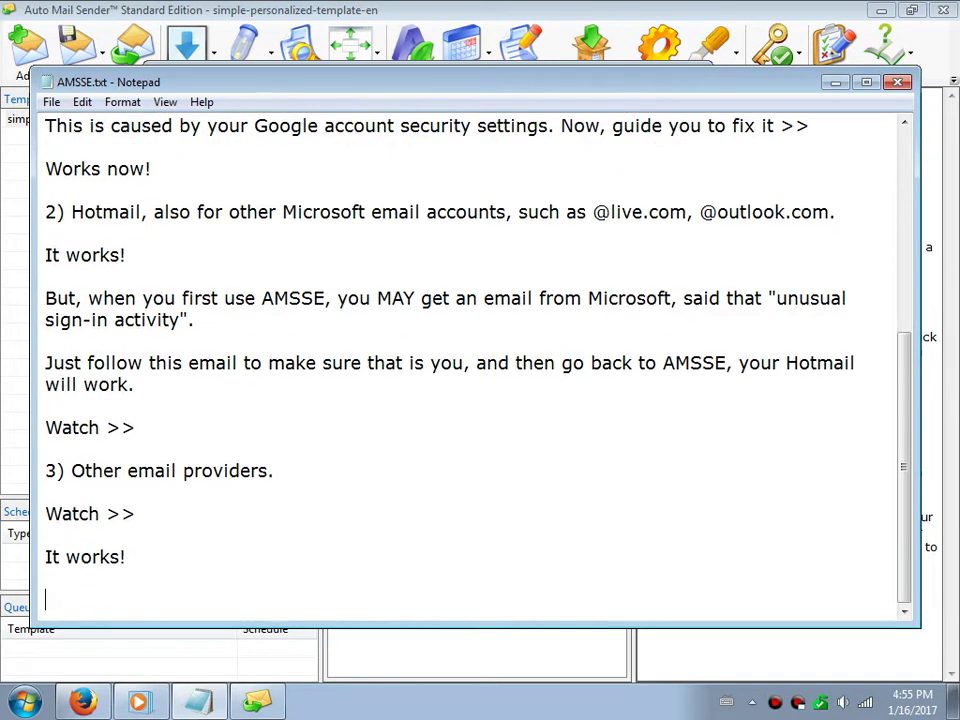
type("As above")
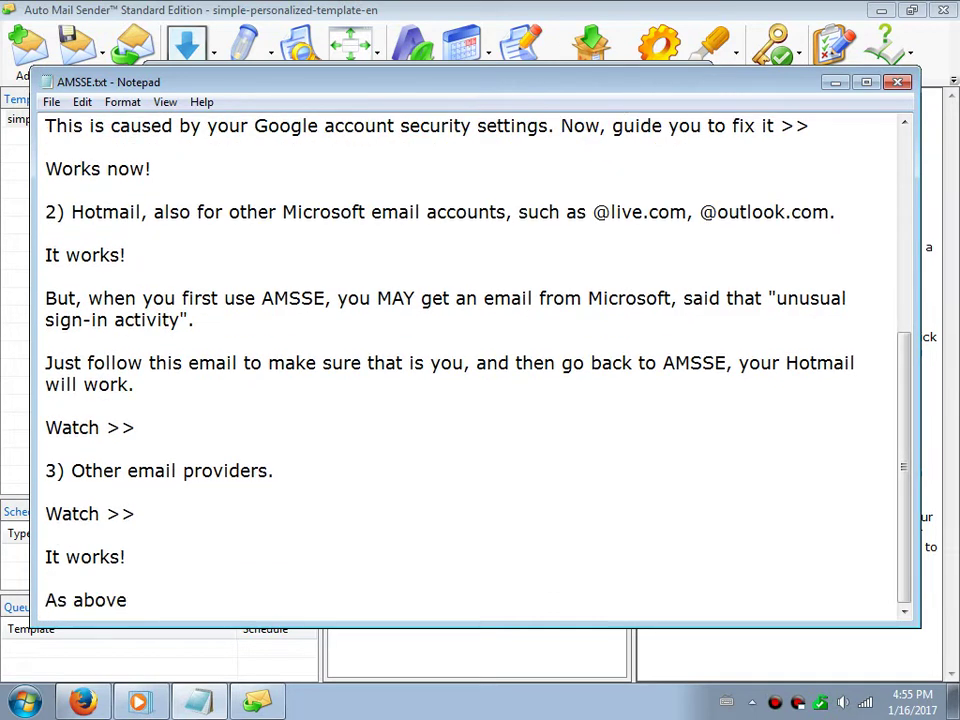
type(", you alread")
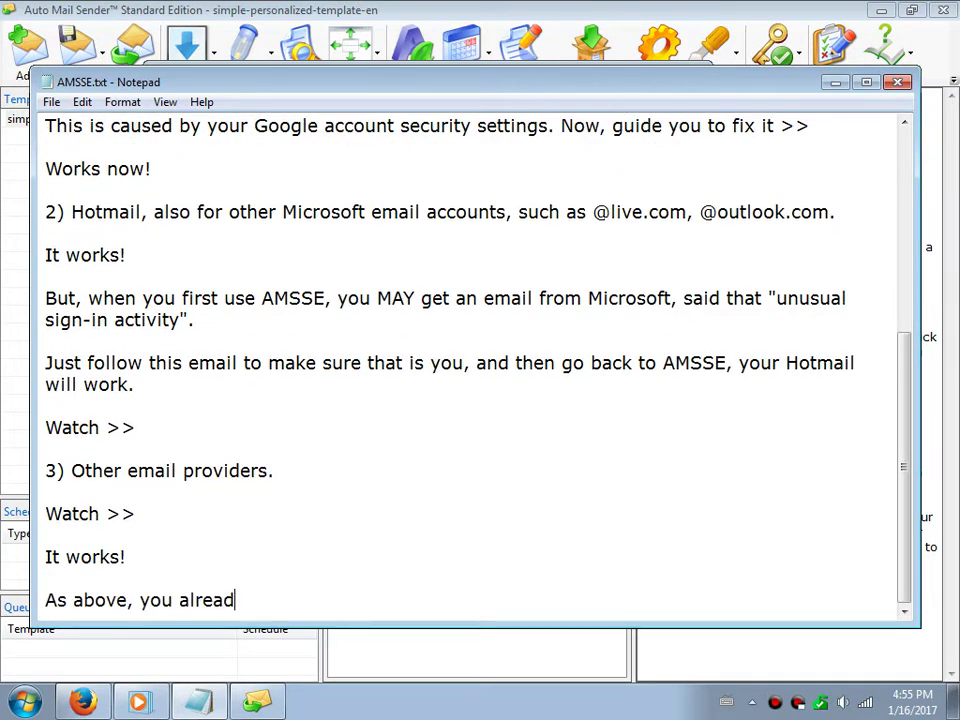
type("y nnow the ")
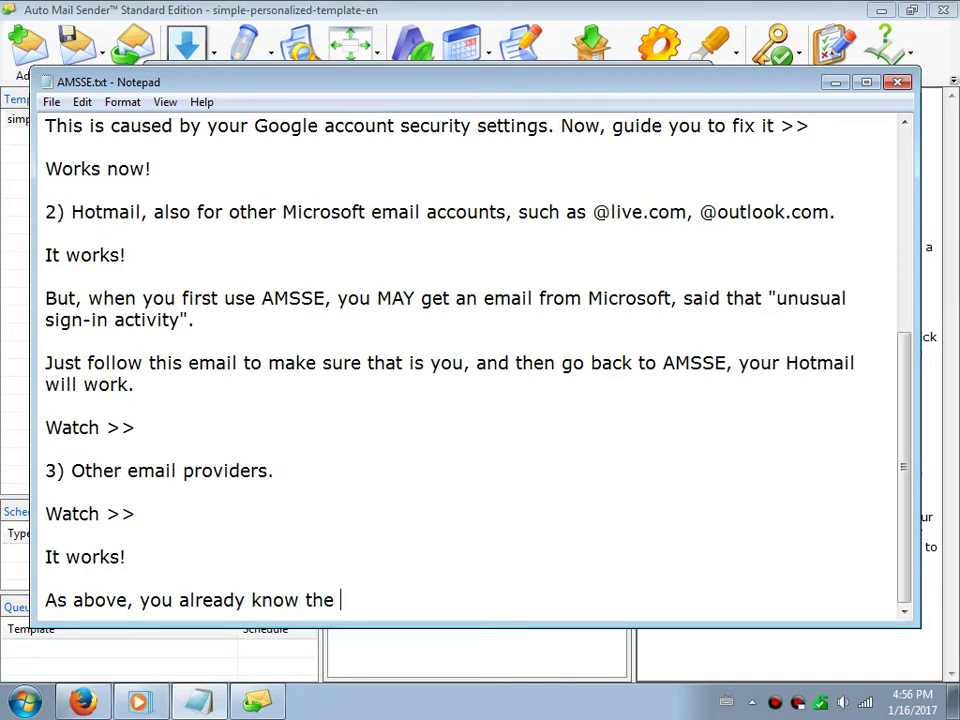
type("exact settings")
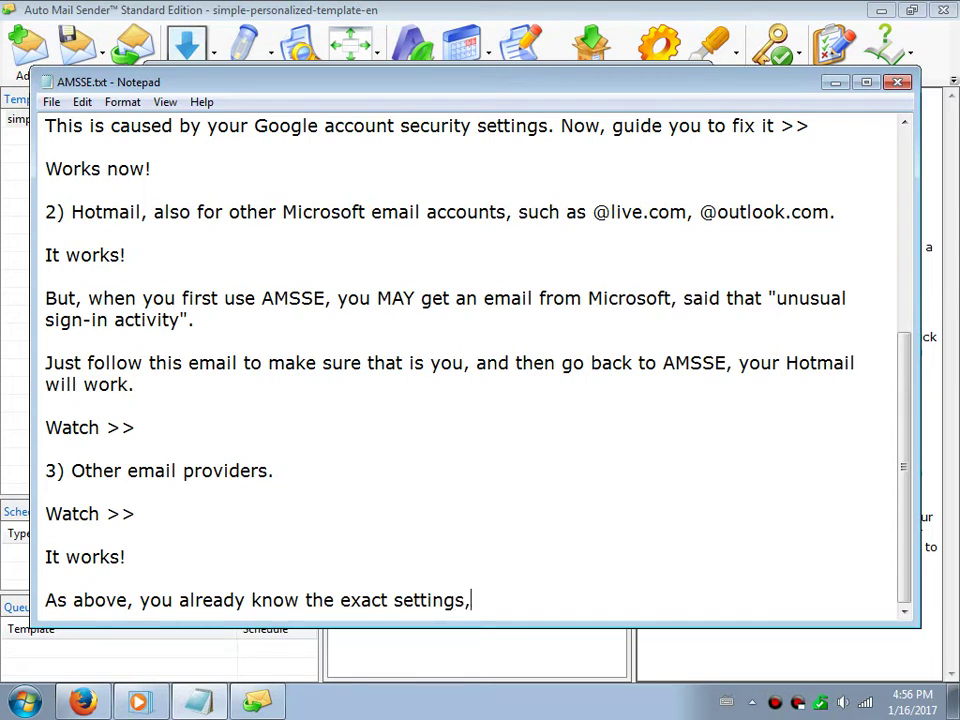
type(", it's easy ")
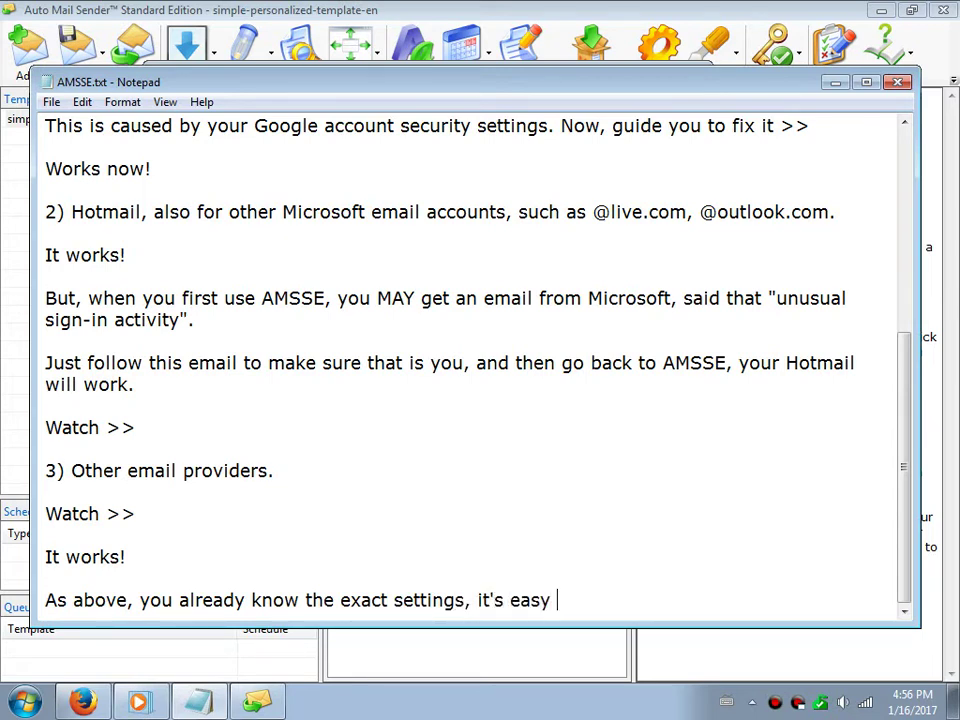
type("and good.")
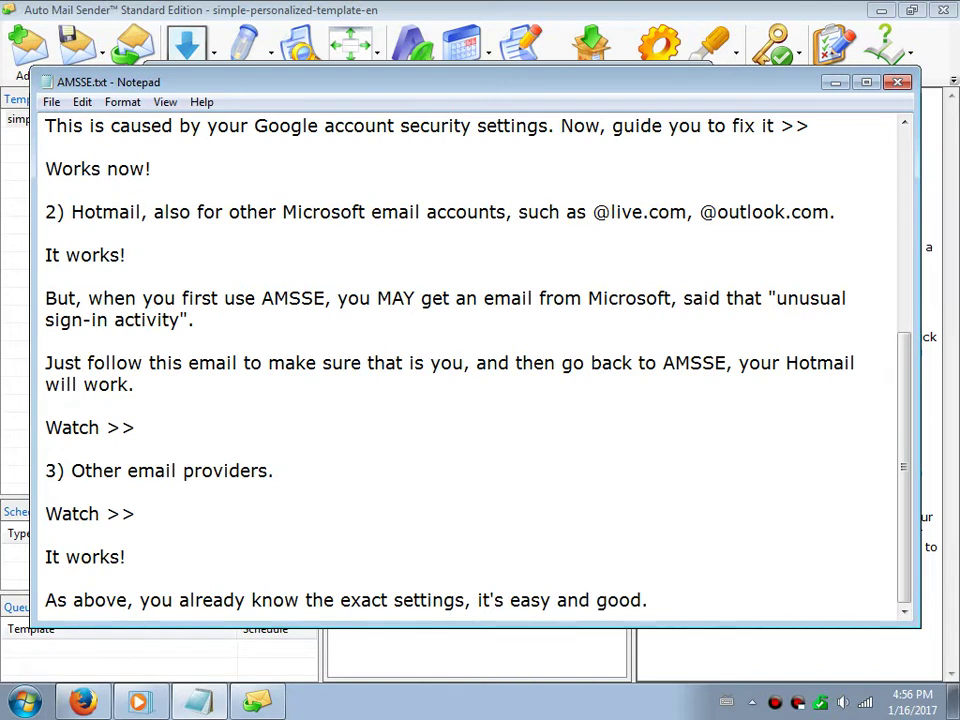
key("Return")
Add a note pointing to AMS's blog for unknown server, port or protocol settings, then 'Here >>'
type("But if")
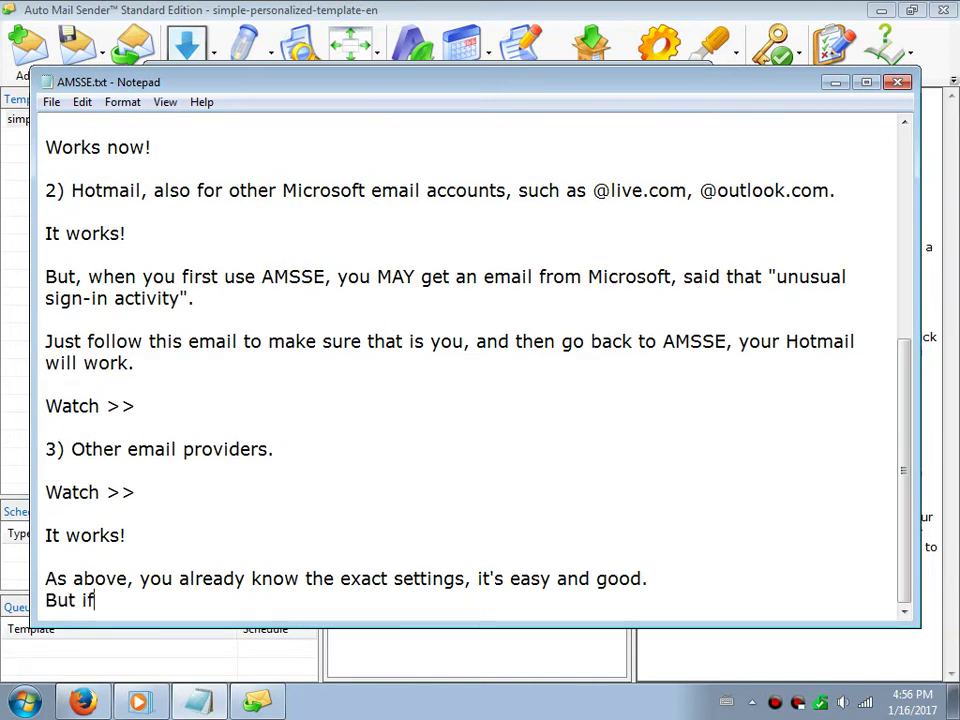
type(" you don't know")
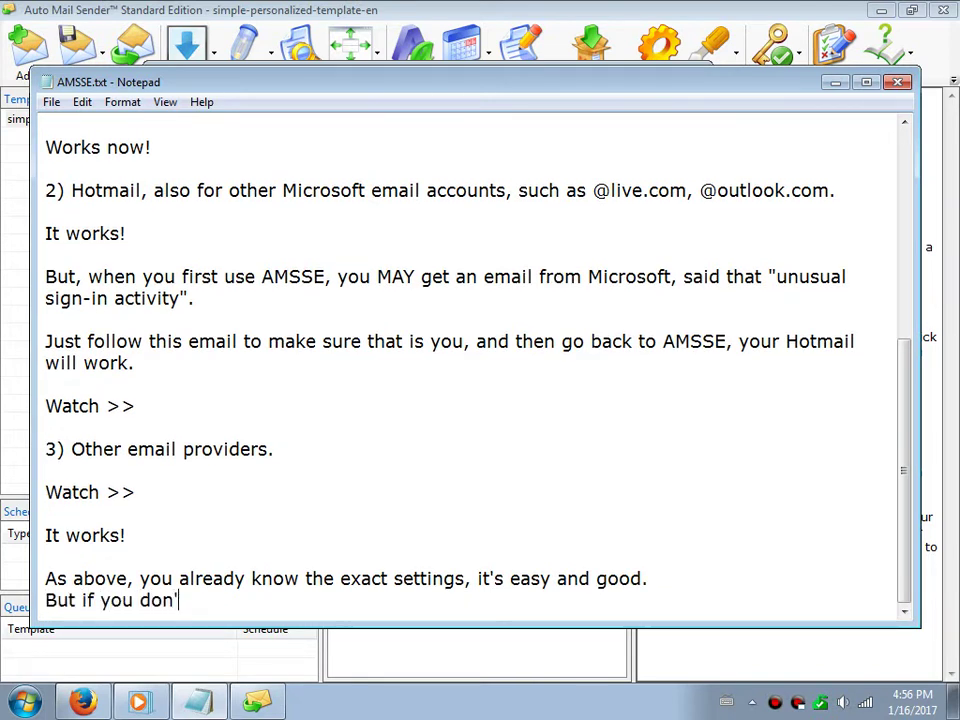
type(" the")
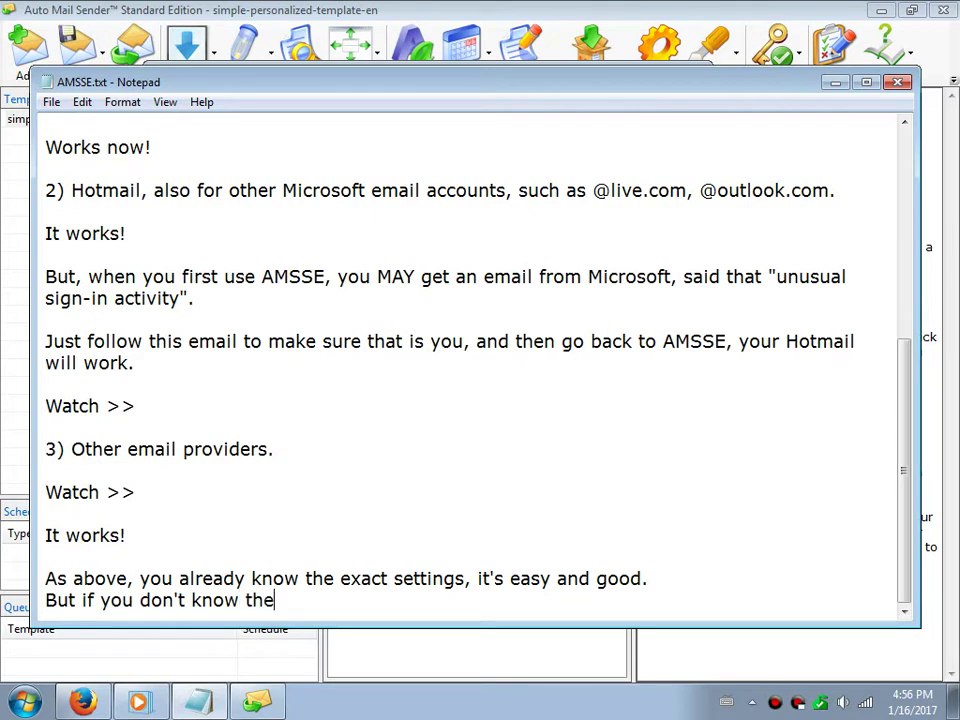
type(" settings (")
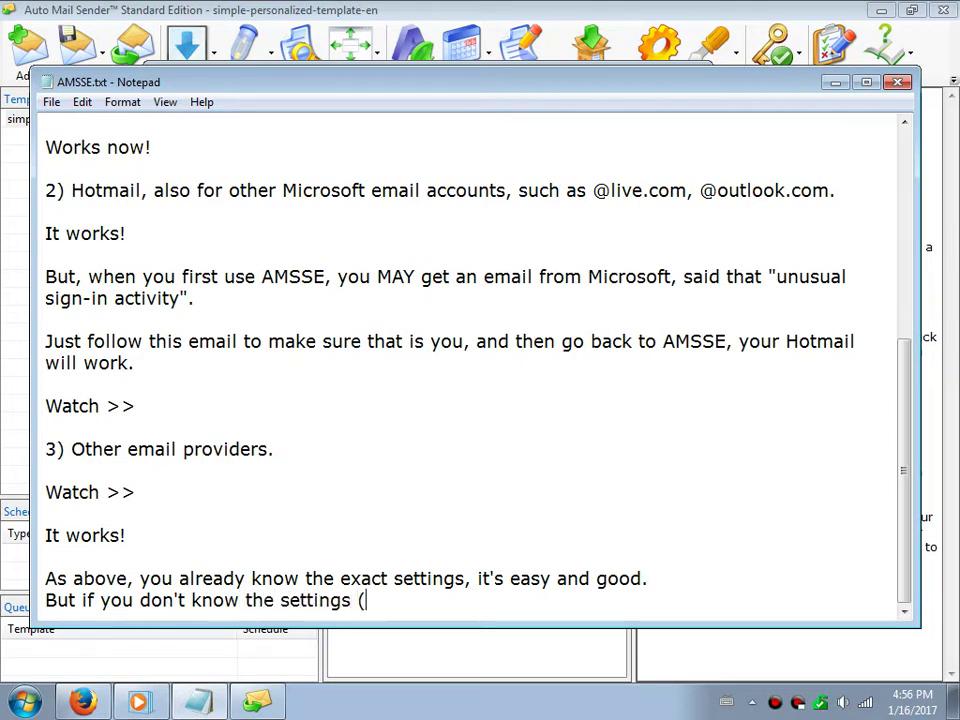
type("server, por")
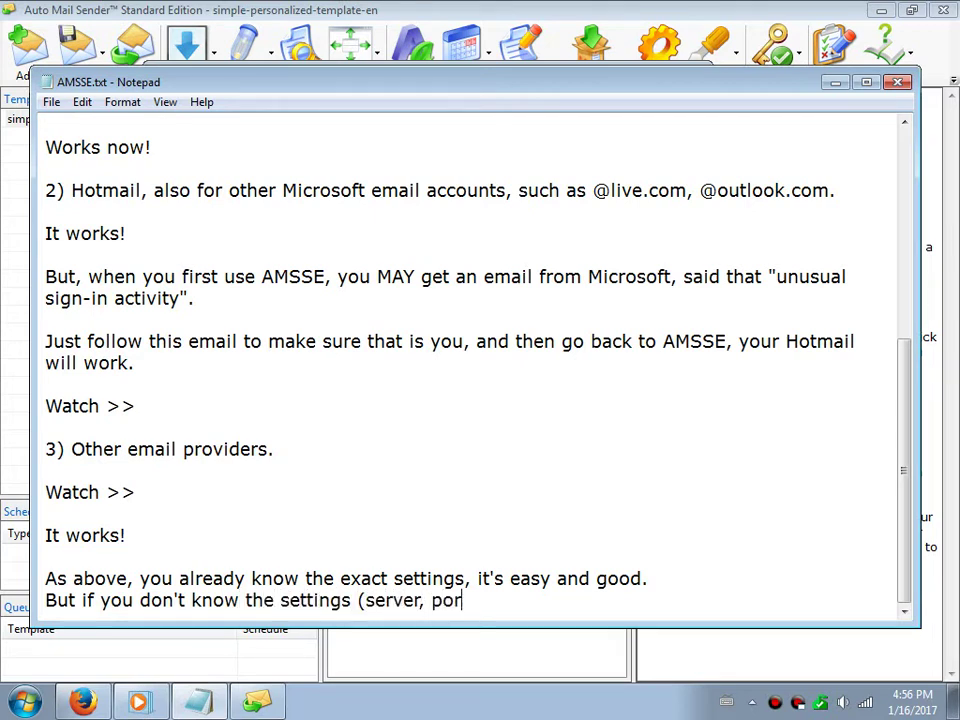
type("t, protocol")
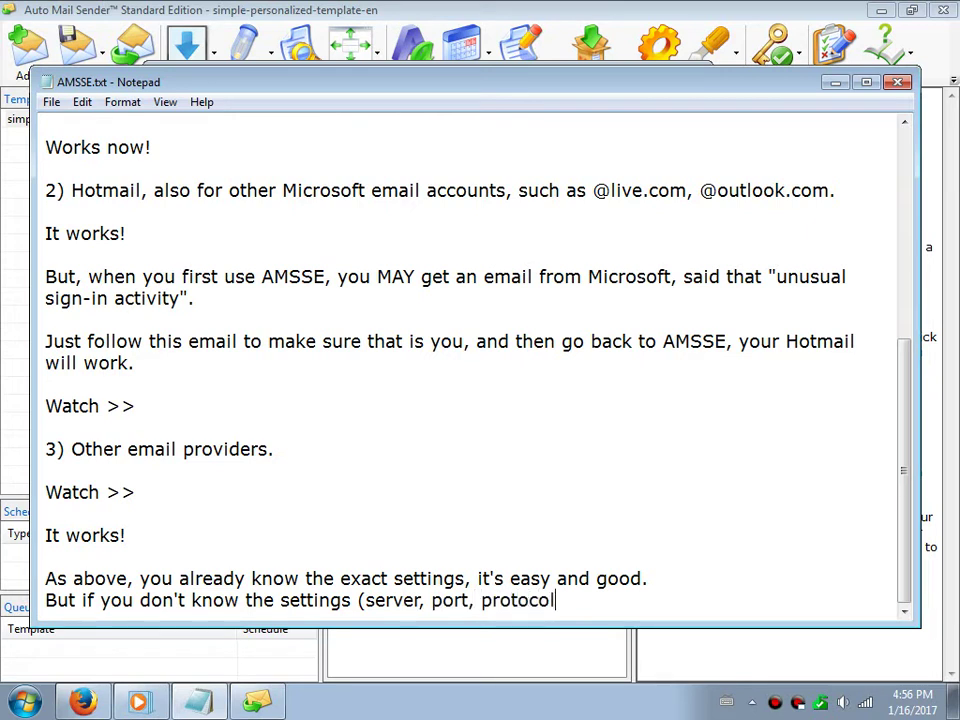
type(", etc.), you can l")
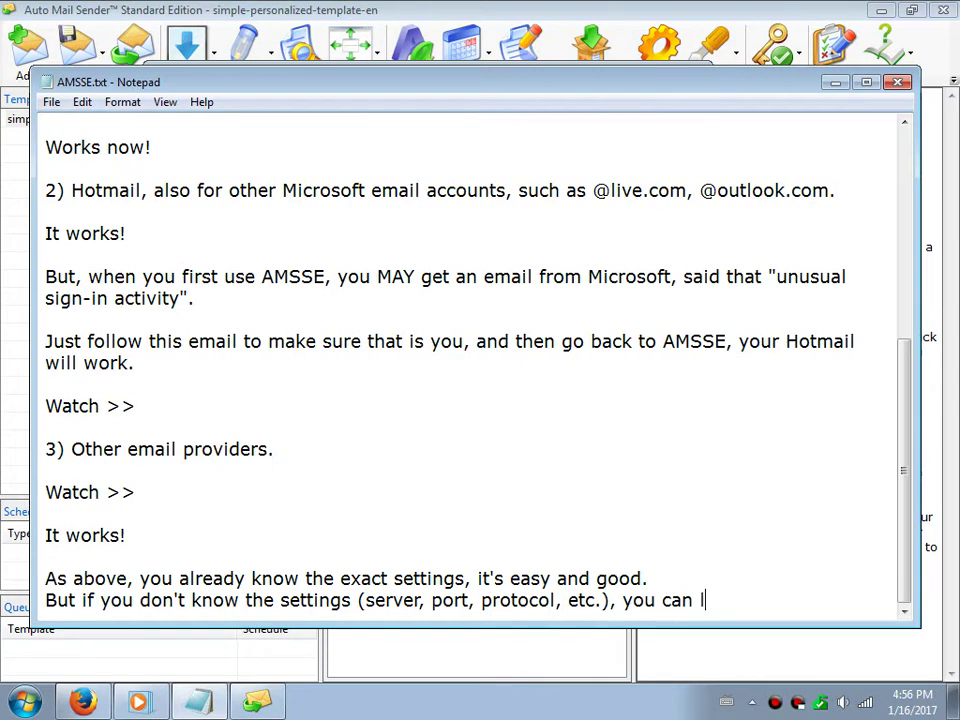
type("earn more")
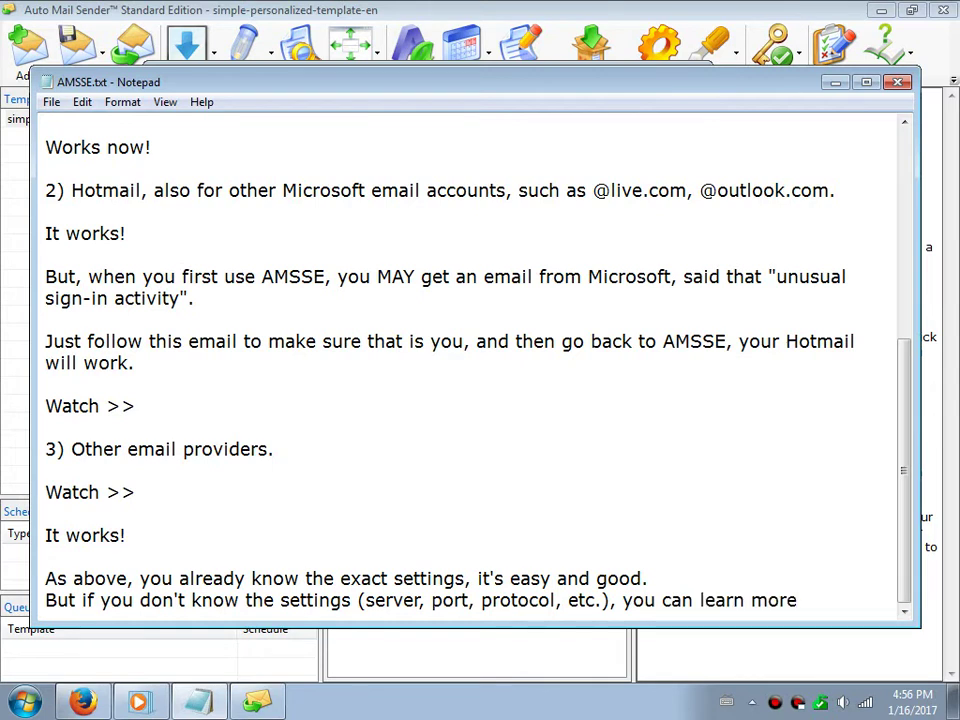
type(" details by rea")
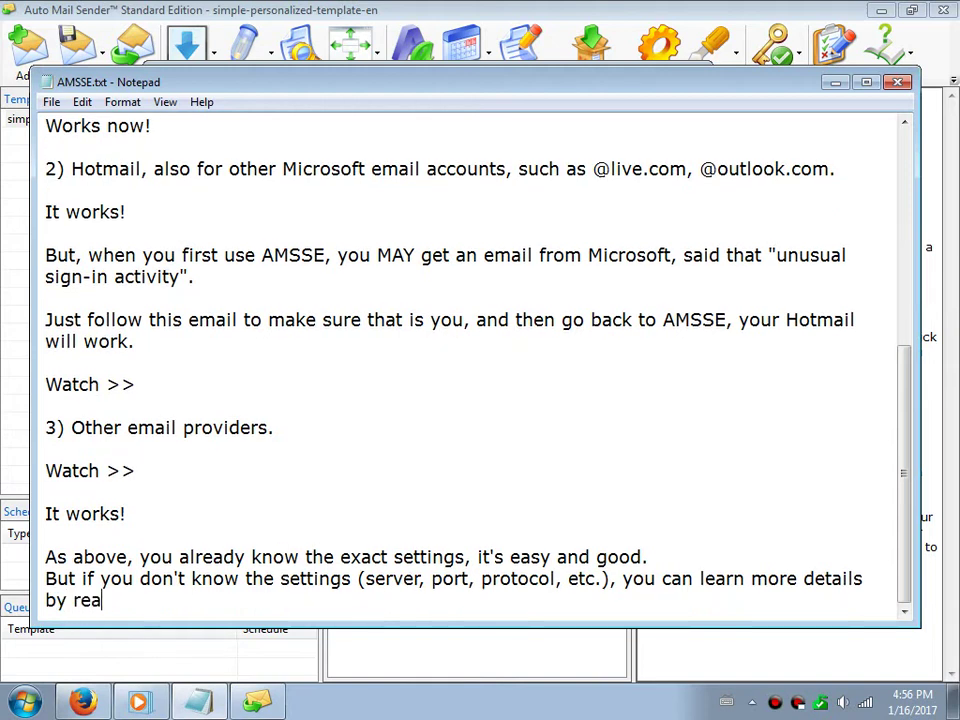
type("ding AMS")
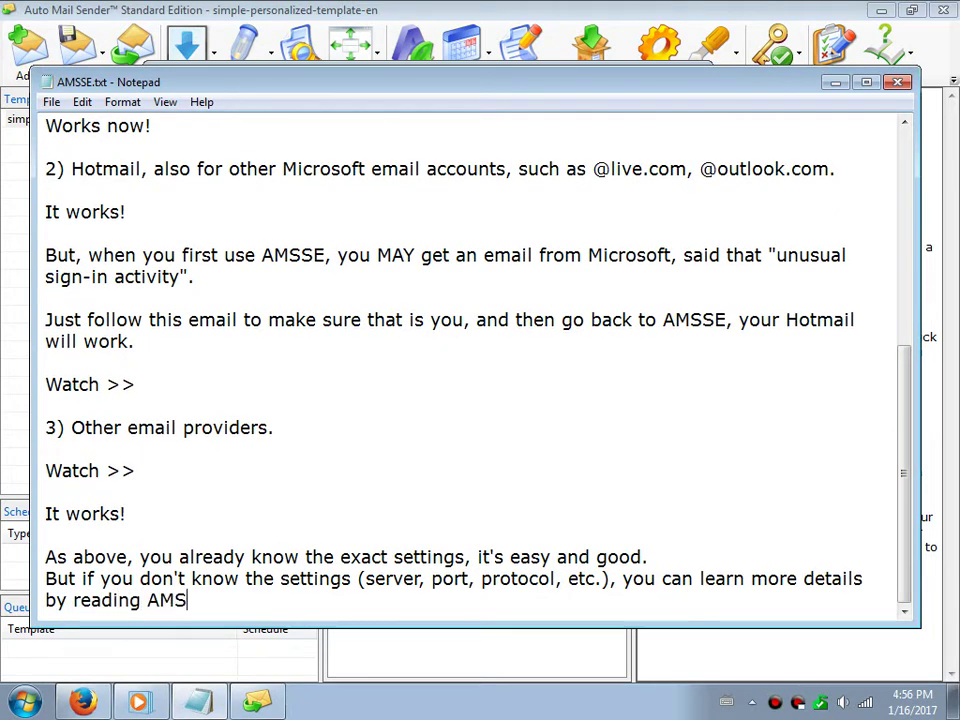
type("'s blog.")
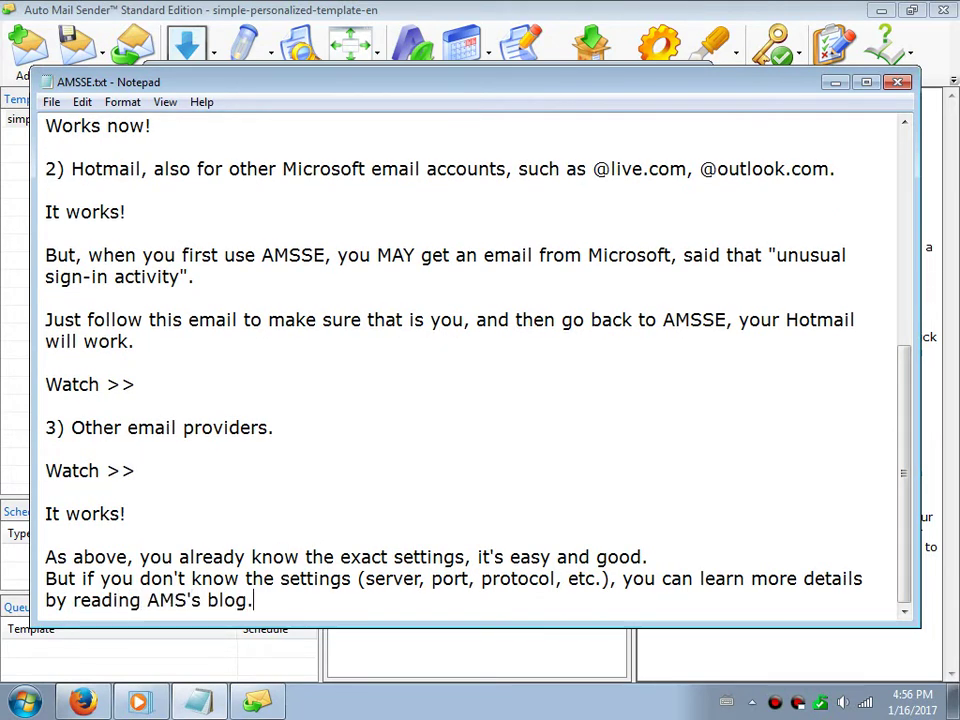
key("Return")
key("Return")
type("Here >>")
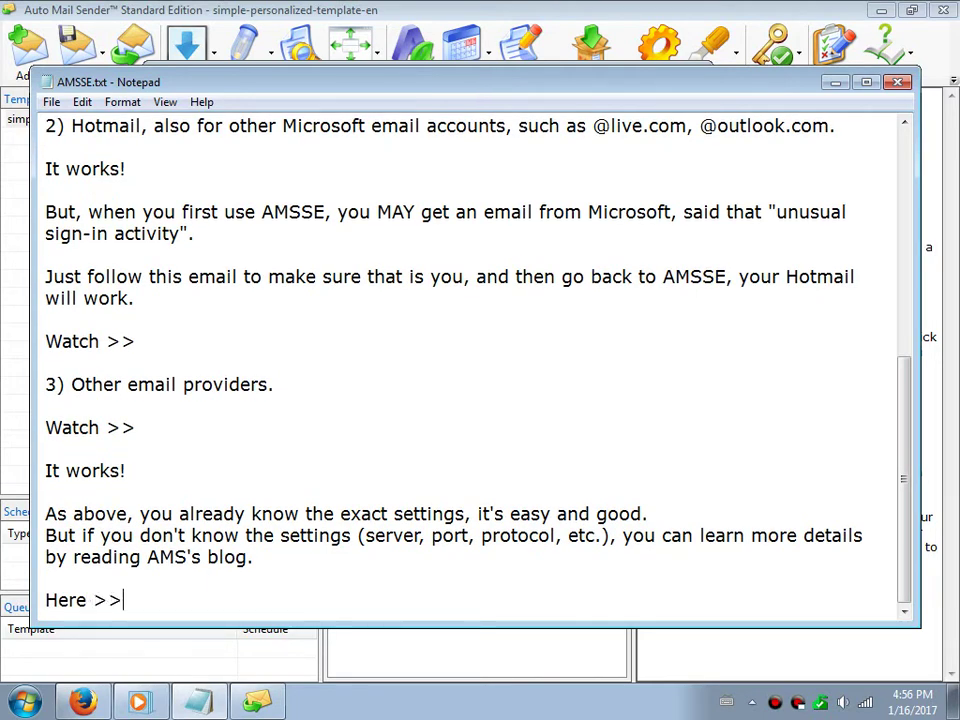
left_click(257, 700)
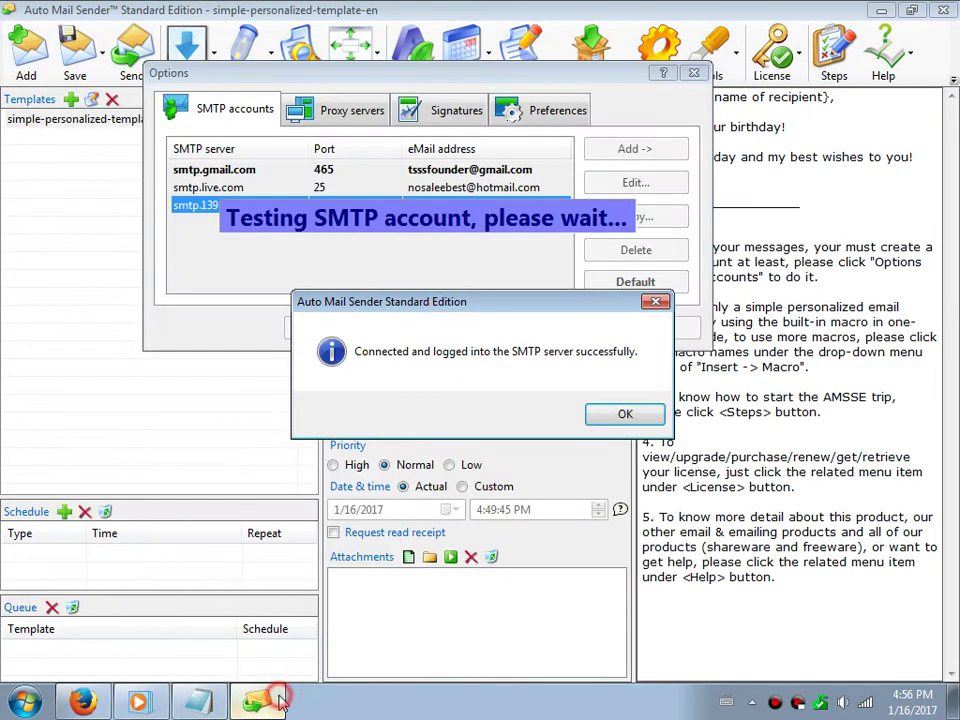
Close the test result and Options, then open the online FAQ page automailsender.com/faq.htm
left_click(621, 411)
left_click(693, 74)
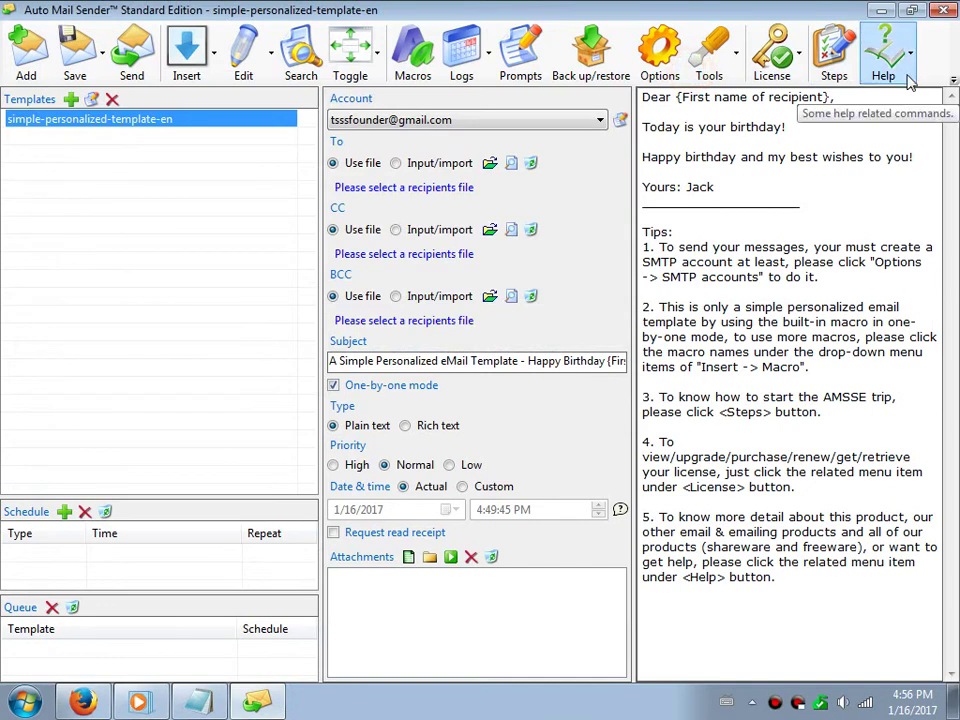
left_click(905, 80)
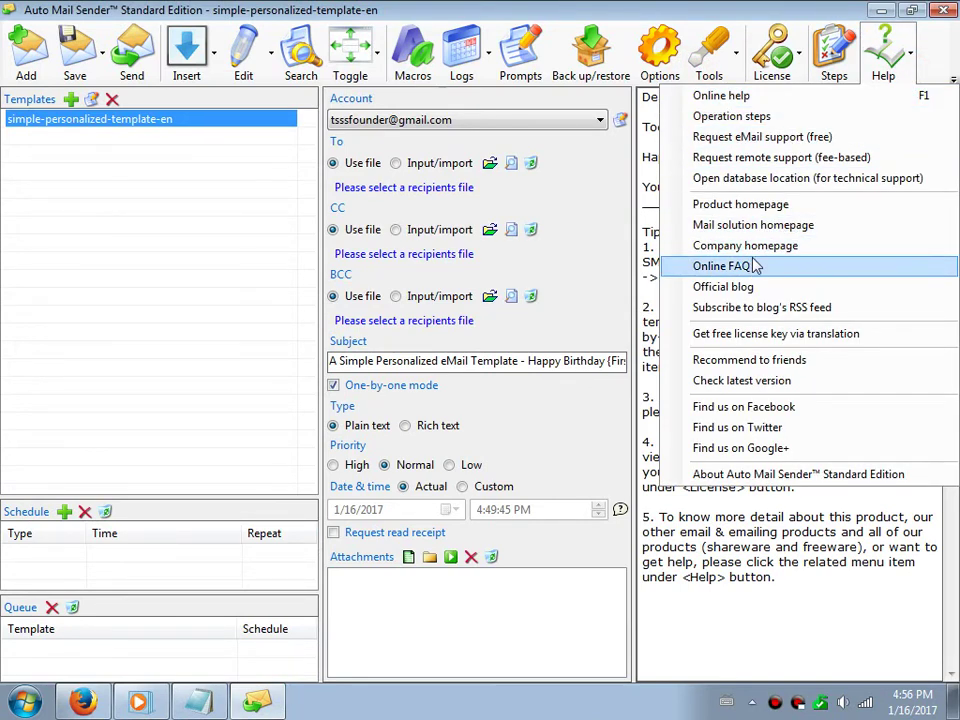
left_click(565, 200)
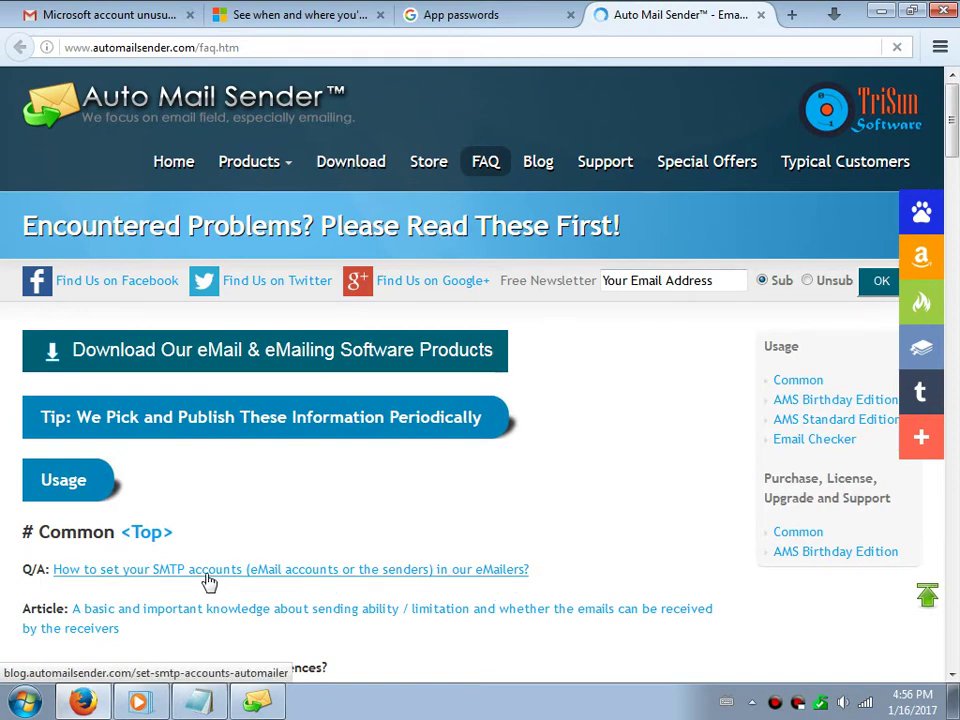
Read the 'How to set your SMTP account(s)' article, then start a new line in the Notepad notes
left_click(258, 572)
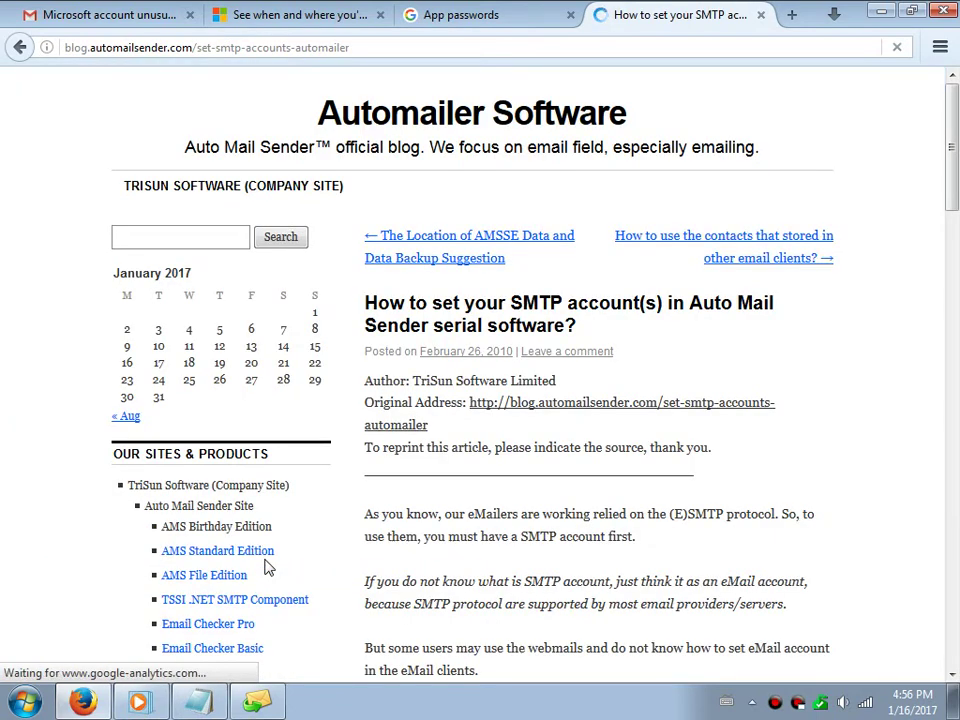
scroll(593, 323, "down", 10)
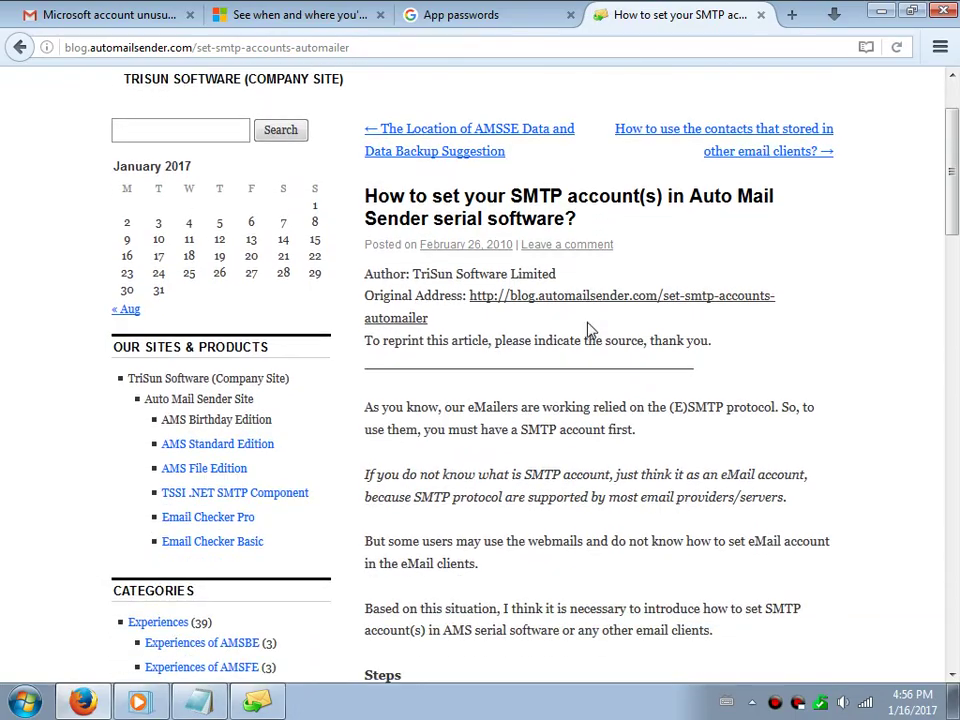
scroll(560, 402, "down", 8)
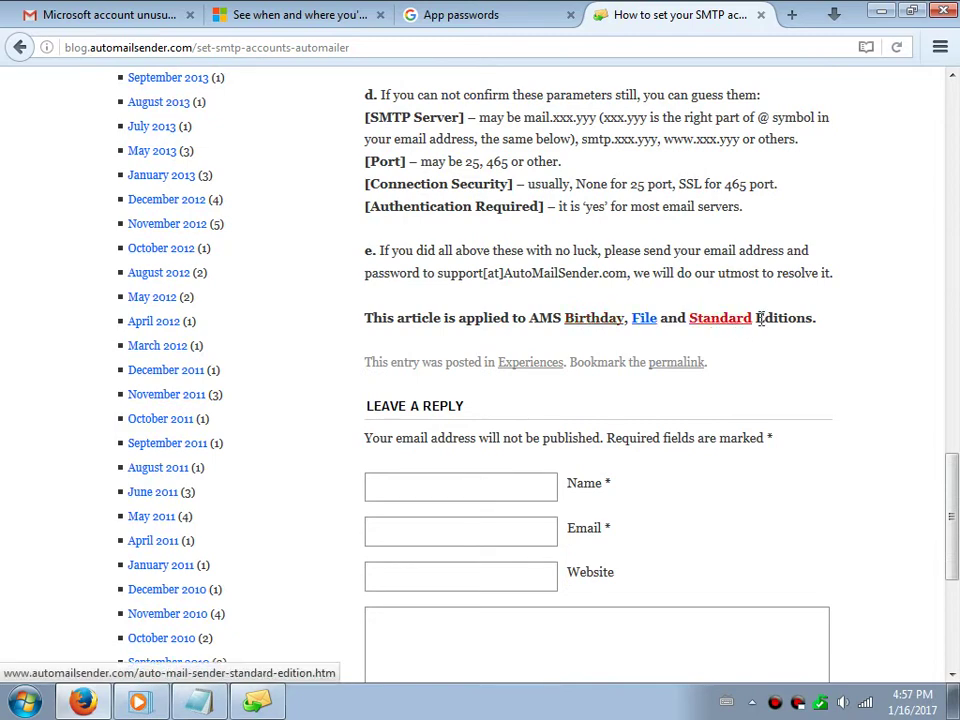
left_click(198, 702)
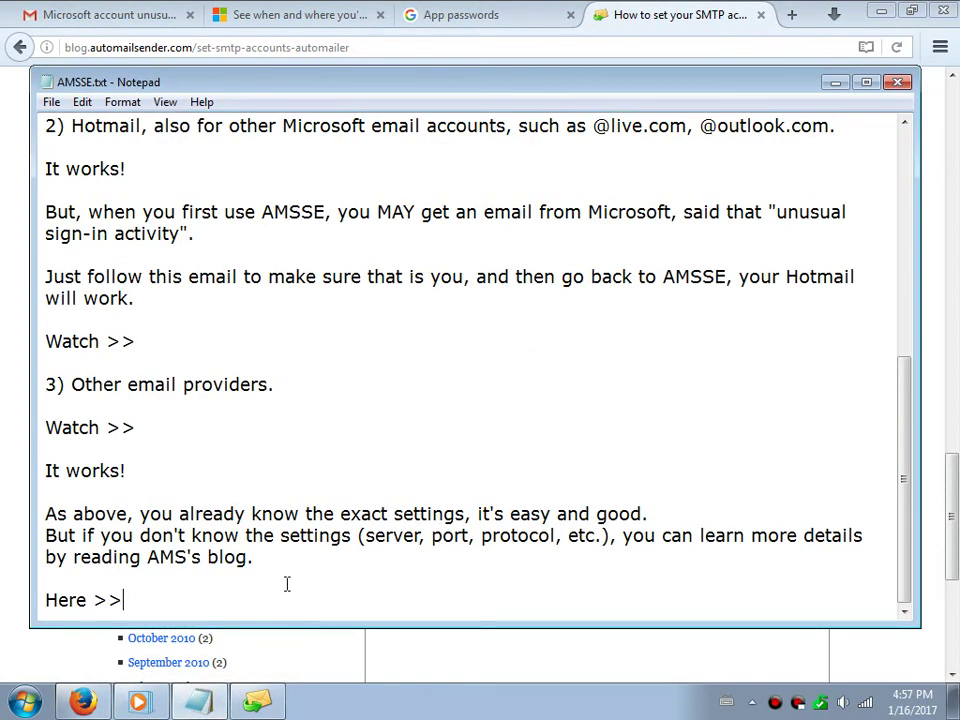
key("Return")
key("Return")
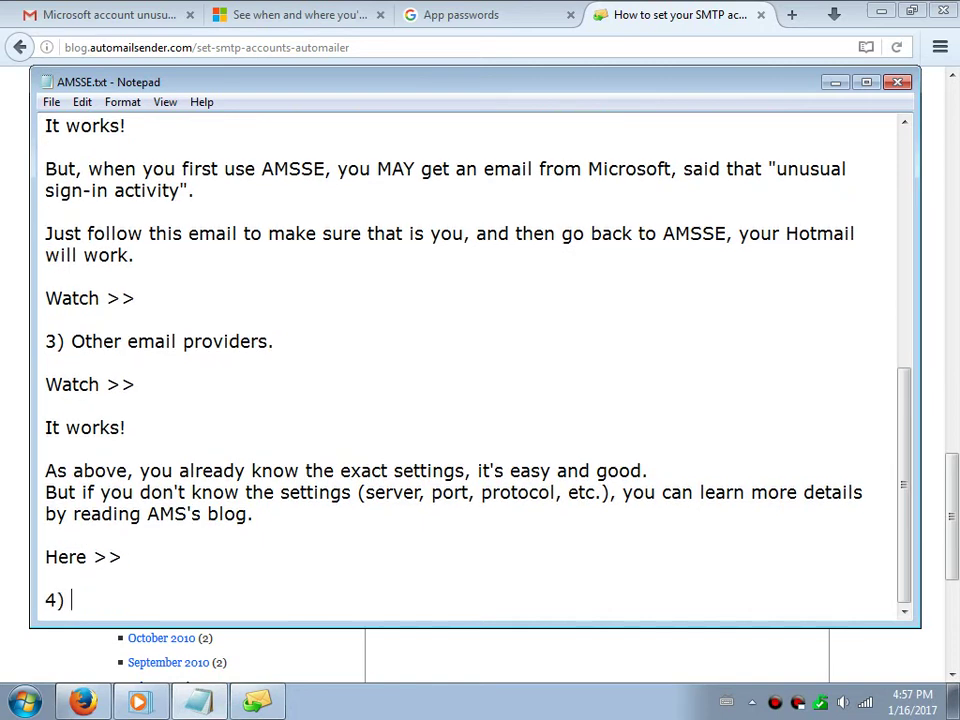